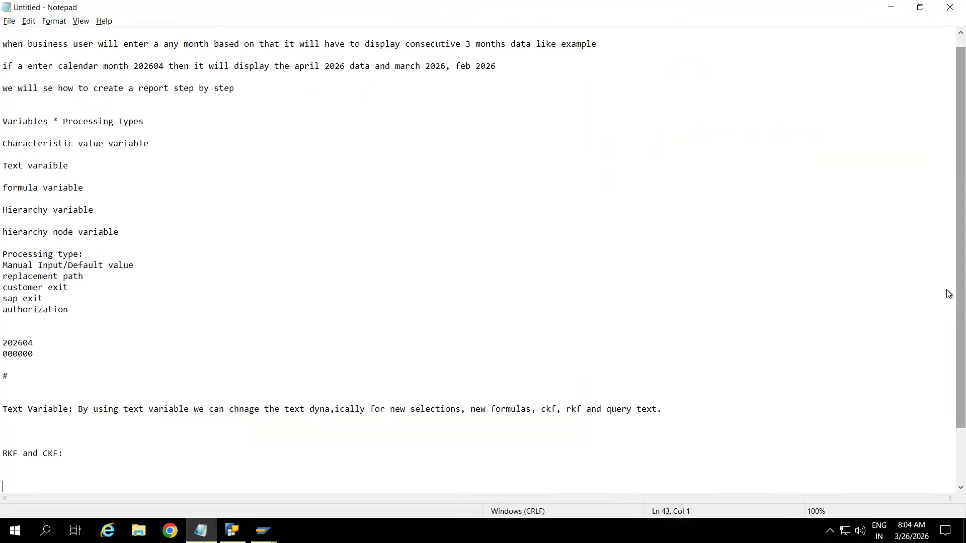
Step: Under the "RKF and CKF:" heading, start a definition reading "RESTRICTED Key figure: by using RKF,"
{"action": "scroll", "coordinate": [948, 233], "scroll_direction": "down", "scroll_amount": 2}
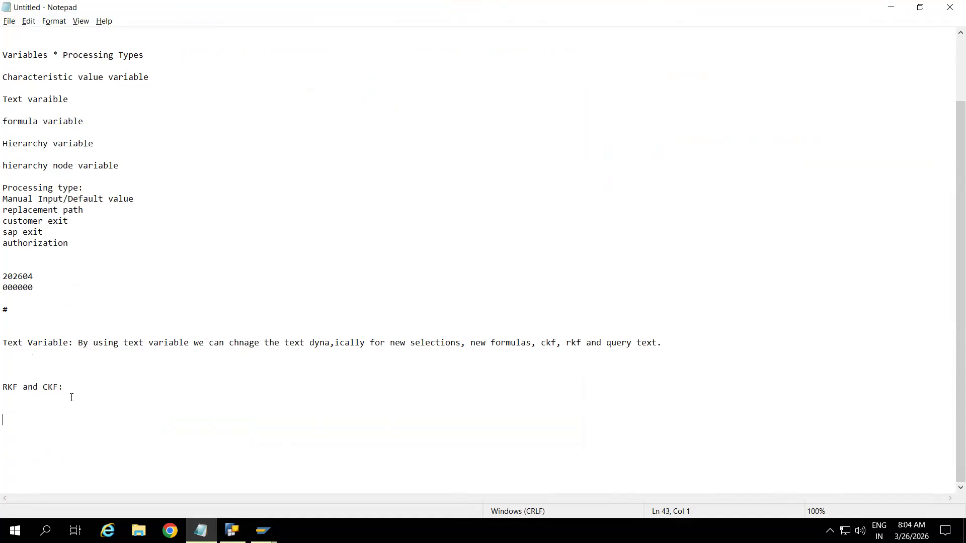
{"action": "left_click", "coordinate": [49, 405]}
{"action": "type", "text": "RES"}
{"action": "type", "text": "TRICTED K"}
{"action": "type", "text": "ey figur"}
{"action": "type", "text": "e"}
{"action": "type", "text": ": We can "}
{"action": "type", "text": "restri"}
{"action": "key", "text": "BackSpace"}
{"action": "key", "text": "BackSpace"}
{"action": "key", "text": "BackSpace"}
{"action": "key", "text": "BackSpace"}
{"action": "key", "text": "BackSpace"}
{"action": "key", "text": "BackSpace"}
{"action": "key", "text": "BackSpace"}
{"action": "key", "text": "BackSpace"}
{"action": "key", "text": "BackSpace"}
{"action": "key", "text": "BackSpace"}
{"action": "key", "text": "BackSpace"}
{"action": "key", "text": "BackSpace"}
{"action": "key", "text": "BackSpace"}
{"action": "type", "text": "by using "}
{"action": "type", "text": "RKF, "}
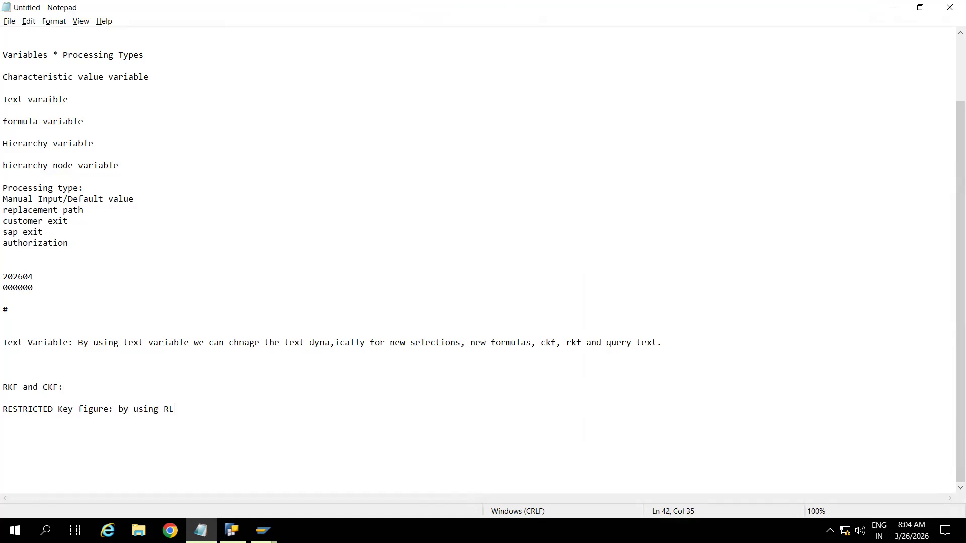
Step: Complete the restricted key figure definition with "we can restrict the key figure based on the characterstic values(calmonth)."
{"action": "type", "text": "we can restrict the key figure based o"}
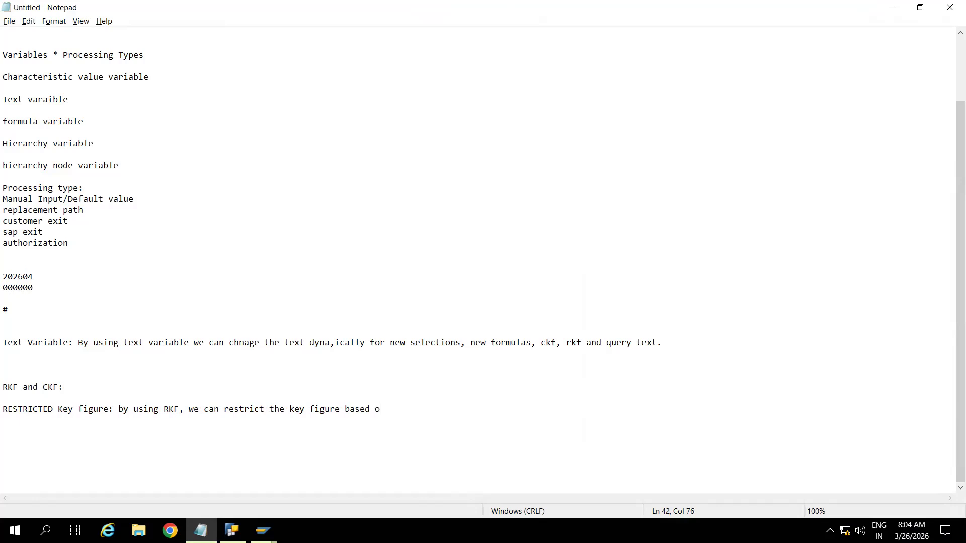
{"action": "type", "text": "n the characterstic values"}
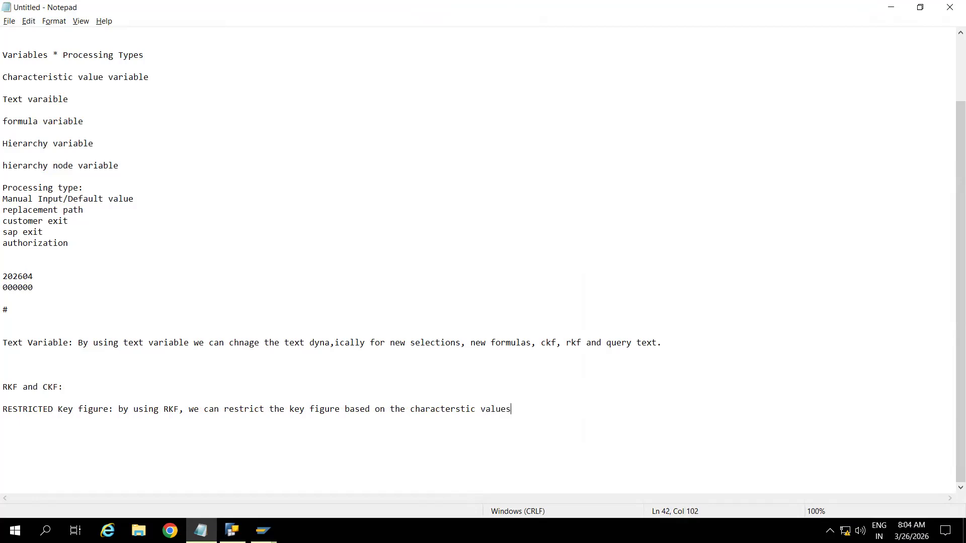
{"action": "type", "text": "("}
{"action": "type", "text": "com"}
{"action": "key", "text": "BackSpace"}
{"action": "key", "text": "BackSpace"}
{"action": "key", "text": "BackSpace"}
{"action": "type", "text": "calmonth)."}
Step: Add a paragraph reading "Calculated Key figure: we are calculating the key fiure based on the existing key figures(amount and Quantity)."
{"action": "key", "text": "Return"}
{"action": "key", "text": "Return"}
{"action": "type", "text": "CKF"}
{"action": "key", "text": "BackSpace"}
{"action": "key", "text": "BackSpace"}
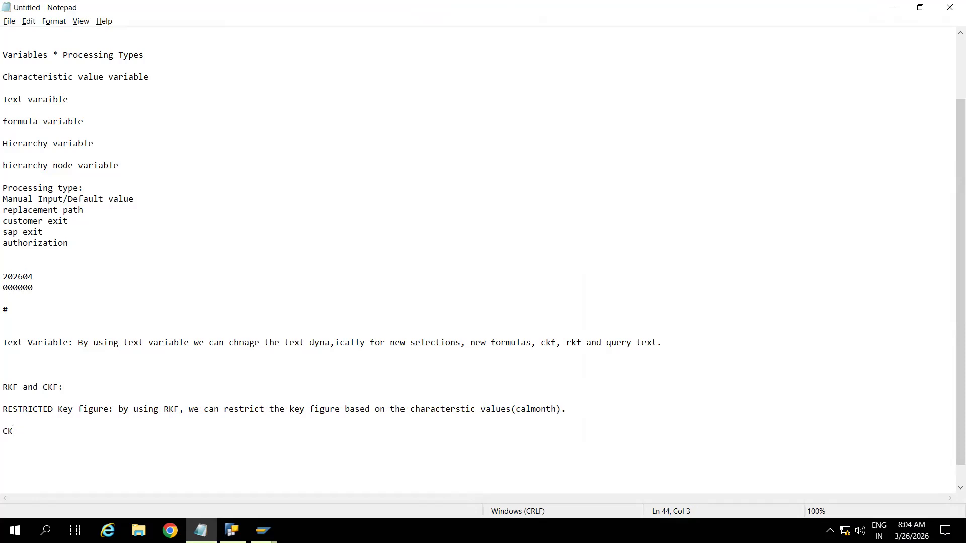
{"action": "type", "text": "alculated Key figure: we a"}
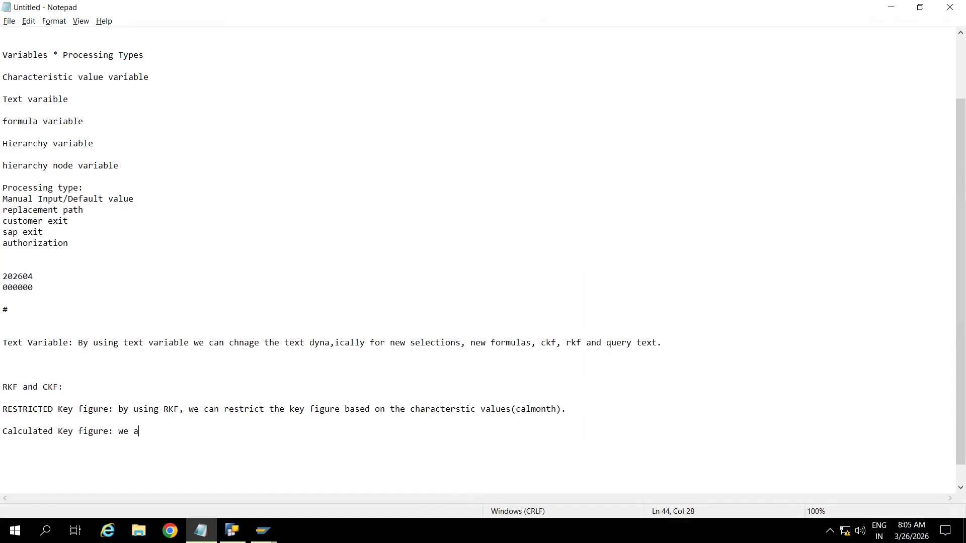
{"action": "type", "text": "re calculating the key fiure base"}
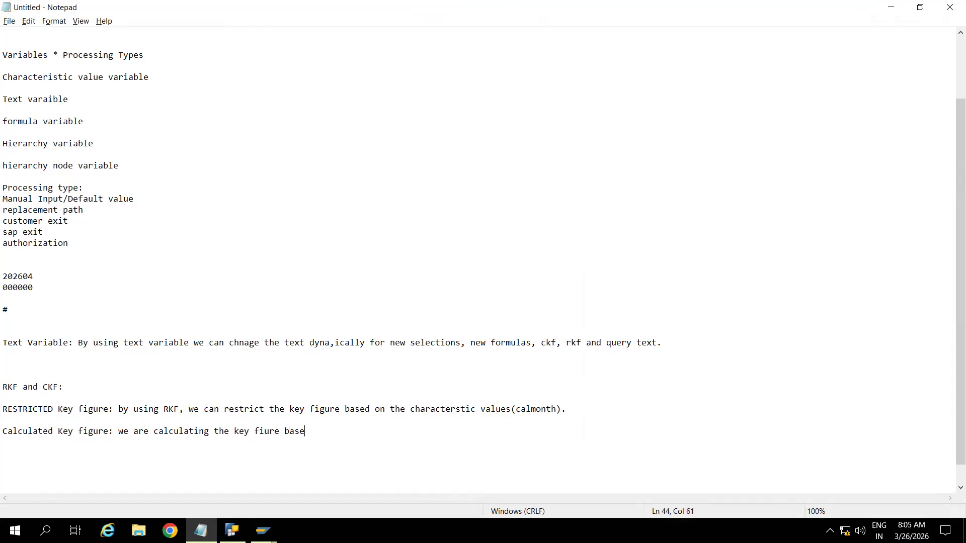
{"action": "type", "text": "d on the existing key figur"}
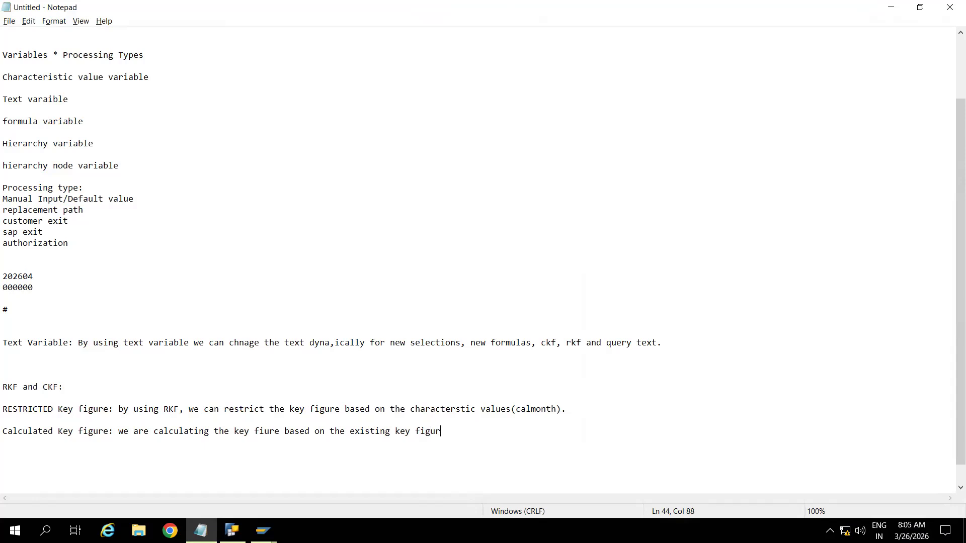
{"action": "type", "text": "es(amount and Quantity)"}
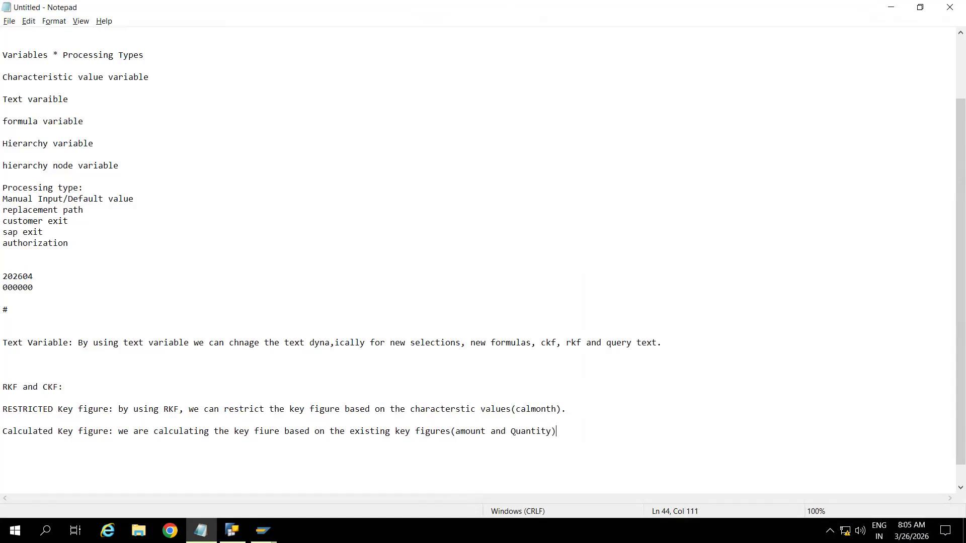
{"action": "type", "text": "."}
Step: Add the example "Ex: Total = Amount * Quantity" below the calculated key figure definition
{"action": "key", "text": "Return"}
{"action": "key", "text": "Return"}
{"action": "type", "text": "Ex: TOta"}
{"action": "key", "text": "BackSpace"}
{"action": "key", "text": "BackSpace"}
{"action": "key", "text": "BackSpace"}
{"action": "type", "text": "otal n"}
{"action": "key", "text": "BackSpace"}
{"action": "type", "text": "\""}
{"action": "type", "text": "="}
{"action": "type", "text": "Amount "}
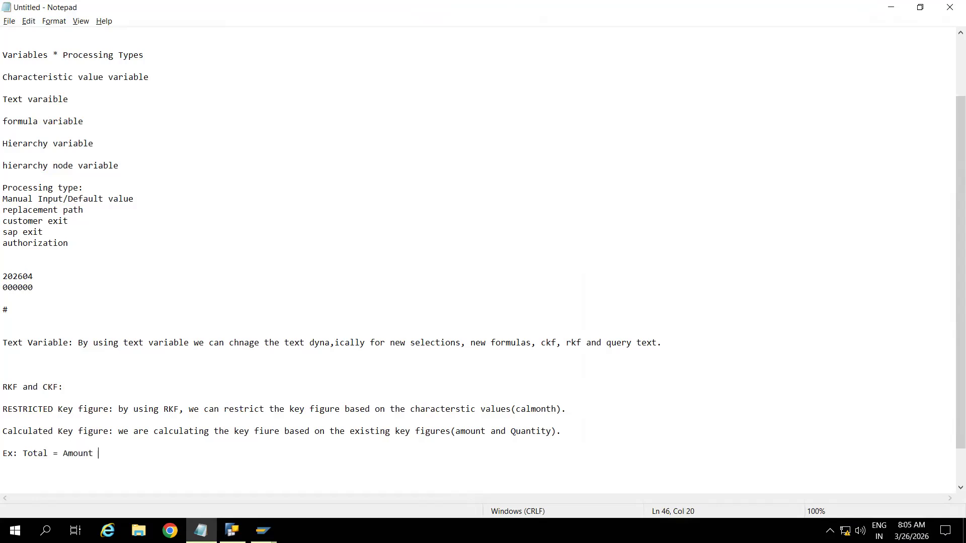
{"action": "type", "text": "* Quanitty"}
{"action": "key", "text": "BackSpace"}
{"action": "key", "text": "BackSpace"}
{"action": "type", "text": "y"}
{"action": "key", "text": "BackSpace"}
{"action": "key", "text": "BackSpace"}
{"action": "type", "text": "tty"}
Step: Add the note "Both are global and both are virtual key figures" below the example
{"action": "key", "text": "Return"}
{"action": "key", "text": "Return"}
{"action": "type", "text": "Both are global"}
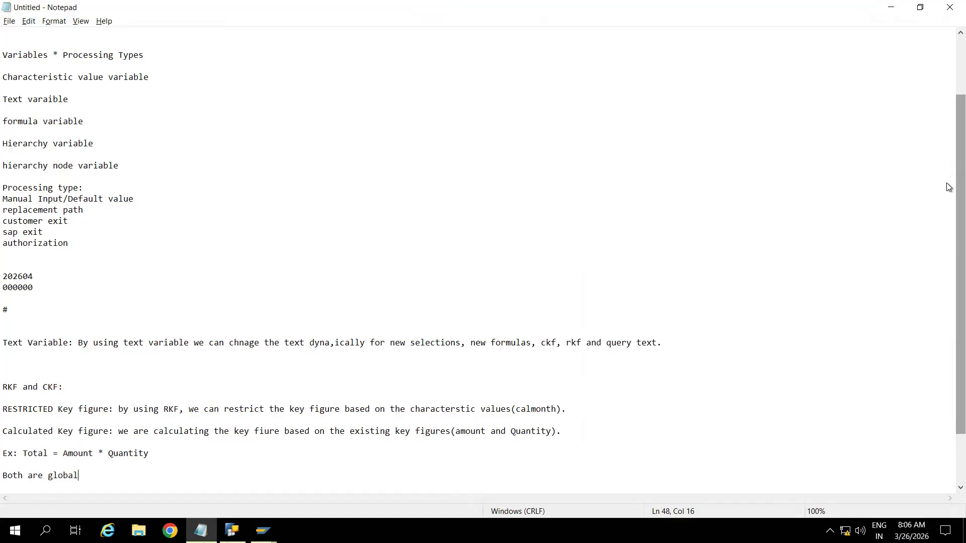
{"action": "scroll", "coordinate": [947, 187], "scroll_direction": "down", "scroll_amount": 2}
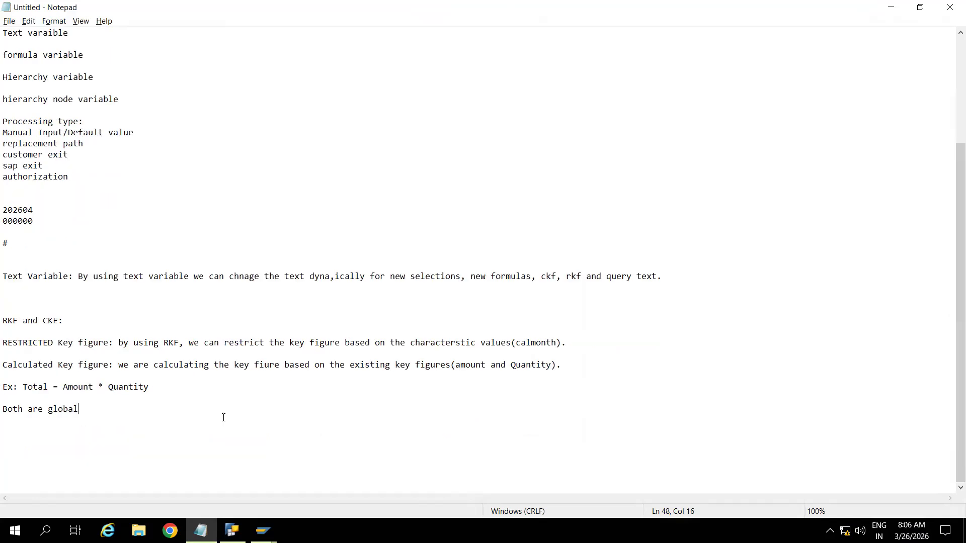
{"action": "type", "text": "and both are virtual key figures"}
Step: Add the contrasting note "where as new selection and new formula both are local" below it
{"action": "key", "text": "Return"}
{"action": "key", "text": "Return"}
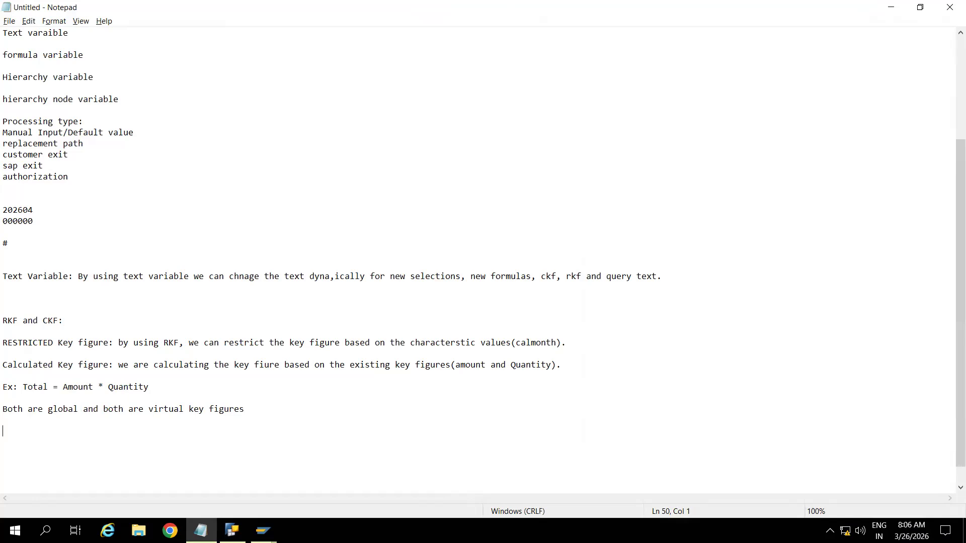
{"action": "type", "text": "n"}
{"action": "key", "text": "BackSpace"}
{"action": "type", "text": "where as new selection and new fi"}
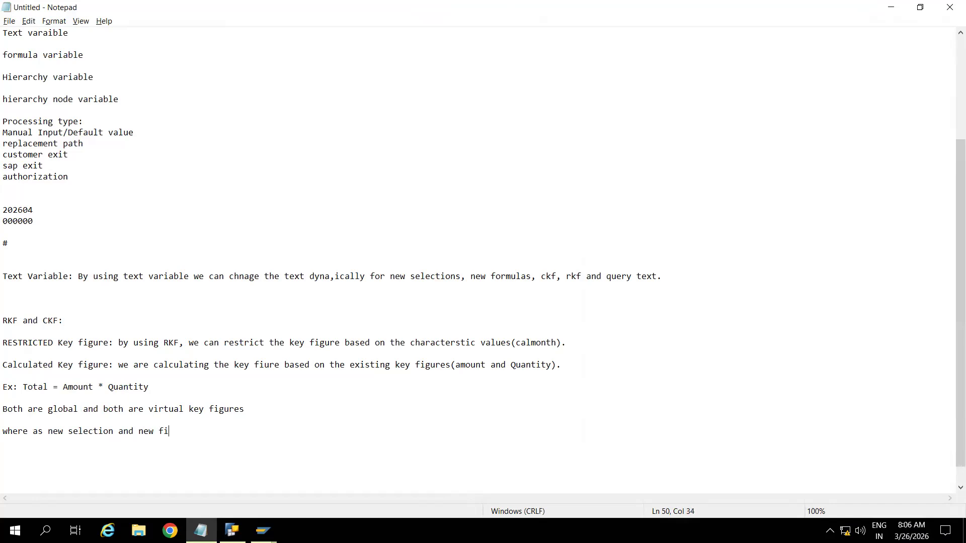
{"action": "key", "text": "BackSpace"}
{"action": "type", "text": "ormula bothe"}
{"action": "key", "text": "BackSpace"}
{"action": "type", "text": "are local"}
Step: Start a new paragraph with "Infocube or MP or CP : if we have 100 queries and created one"
{"action": "key", "text": "Return"}
{"action": "key", "text": "Return"}
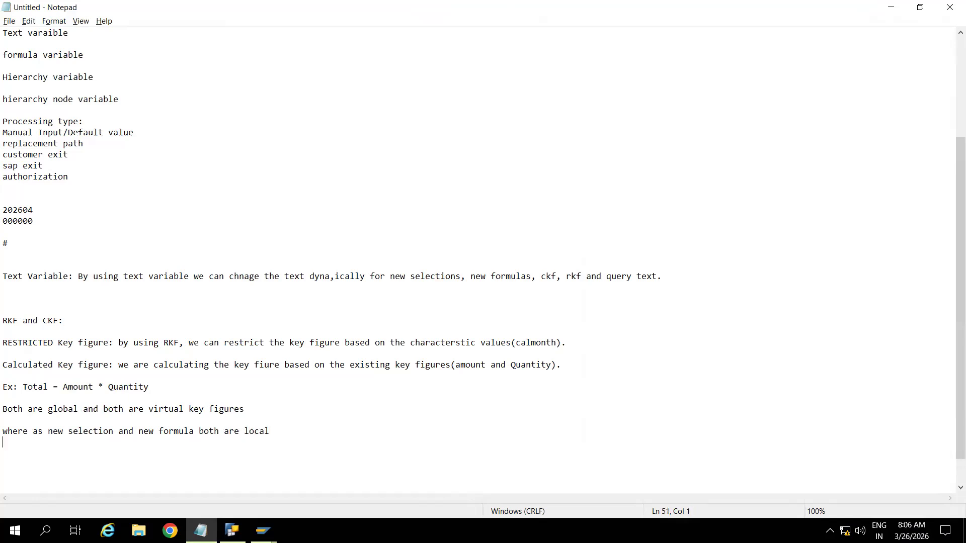
{"action": "type", "text": "Ma"}
{"action": "key", "text": "BackSpace"}
{"action": "key", "text": "BackSpace"}
{"action": "type", "text": "Infocube or MP or CP"}
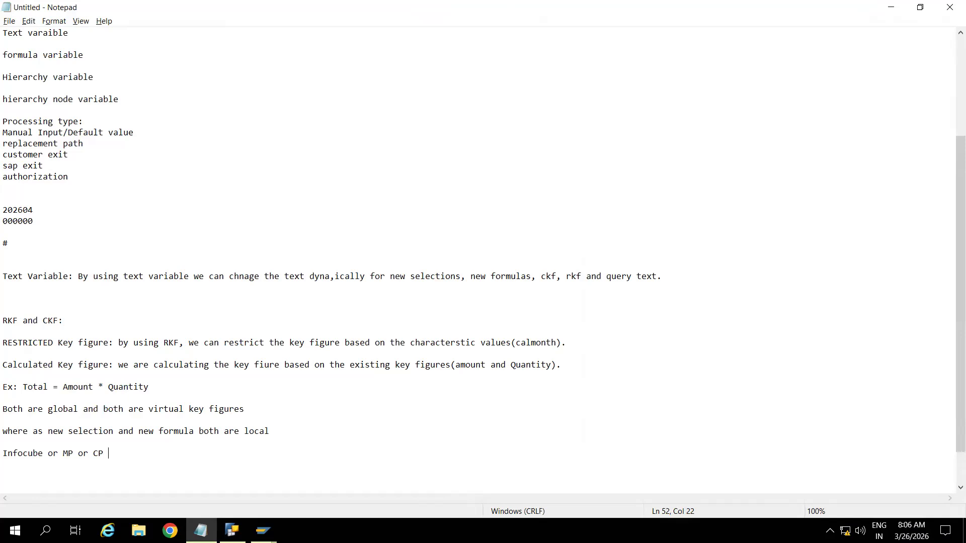
{"action": "type", "text": " : if we have 100 queries th"}
{"action": "key", "text": "BackSpace"}
{"action": "key", "text": "BackSpace"}
{"action": "type", "text": "and created one "}
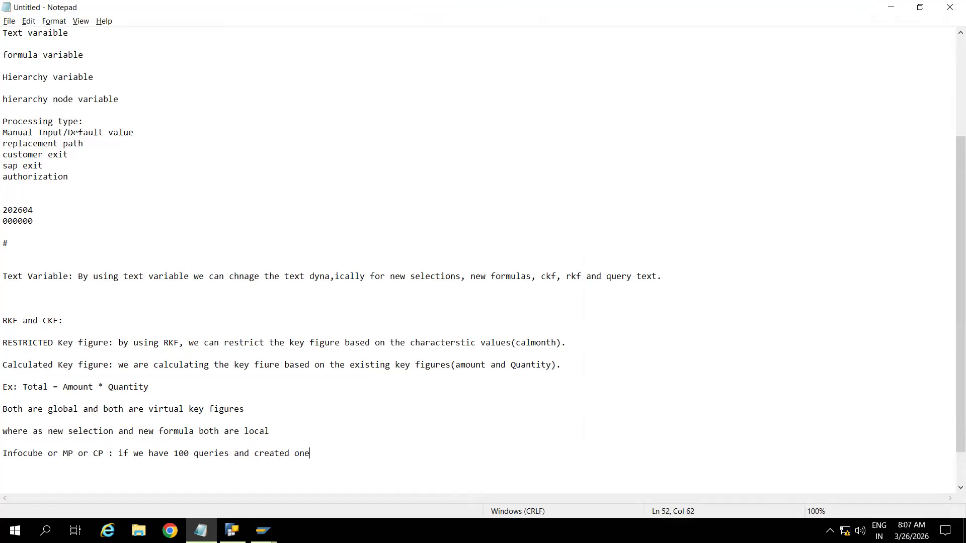
Step: Complete the Infocube paragraph with "CKF and RKF then remaining 99 queries same CKF and RKF for all queries"
{"action": "type", "text": "CKF and RKF then remaining 99 queries same bex"}
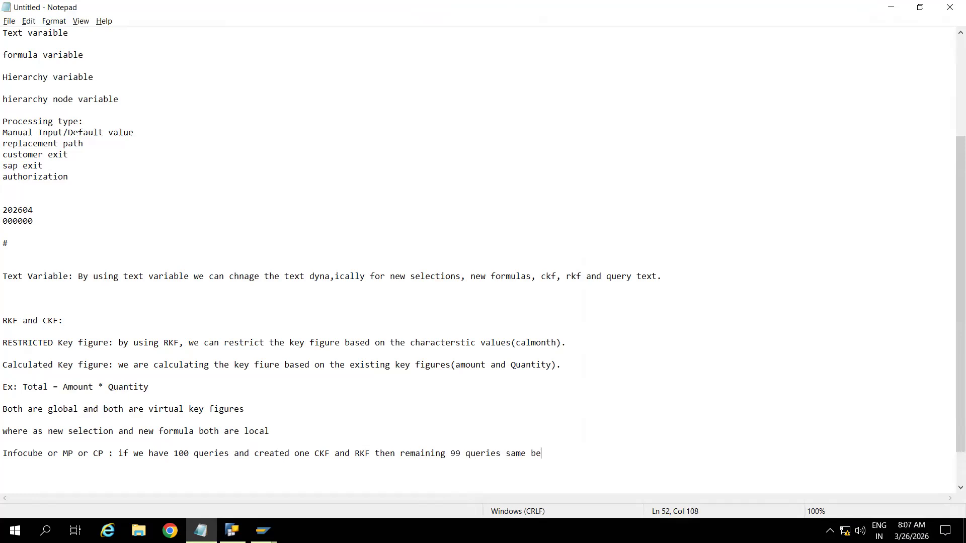
{"action": "key", "text": "BackSpace"}
{"action": "key", "text": "BackSpace"}
{"action": "key", "text": "BackSpace"}
{"action": "key", "text": "BackSpace"}
{"action": "type", "text": "CKF and"}
{"action": "type", "text": "KF "}
{"action": "type", "text": "for all queries"}
Step: Add the line "ZCUBE_01 -- 100 ZCUBE_01_Q001," below the Infocube paragraph
{"action": "key", "text": "Return"}
{"action": "key", "text": "Return"}
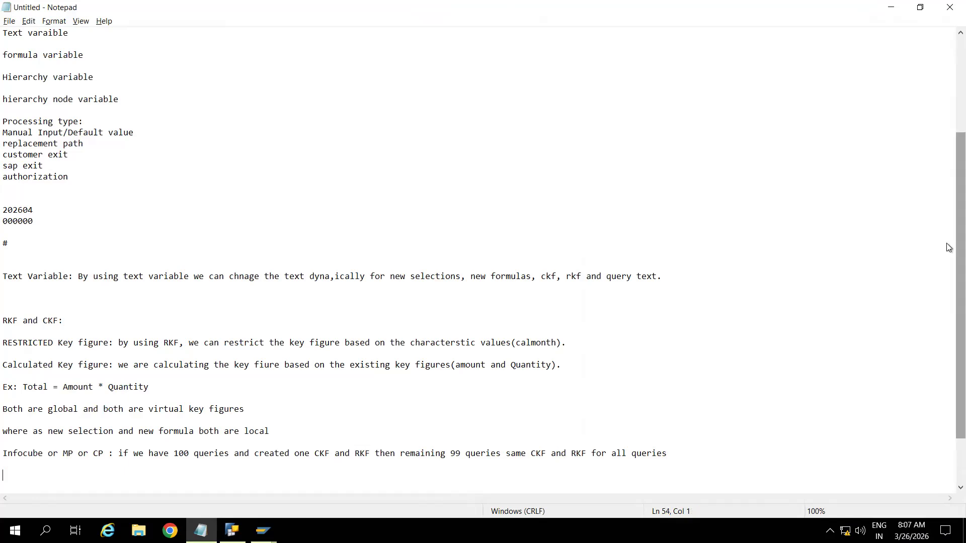
{"action": "scroll", "coordinate": [948, 294], "scroll_direction": "down", "scroll_amount": 2}
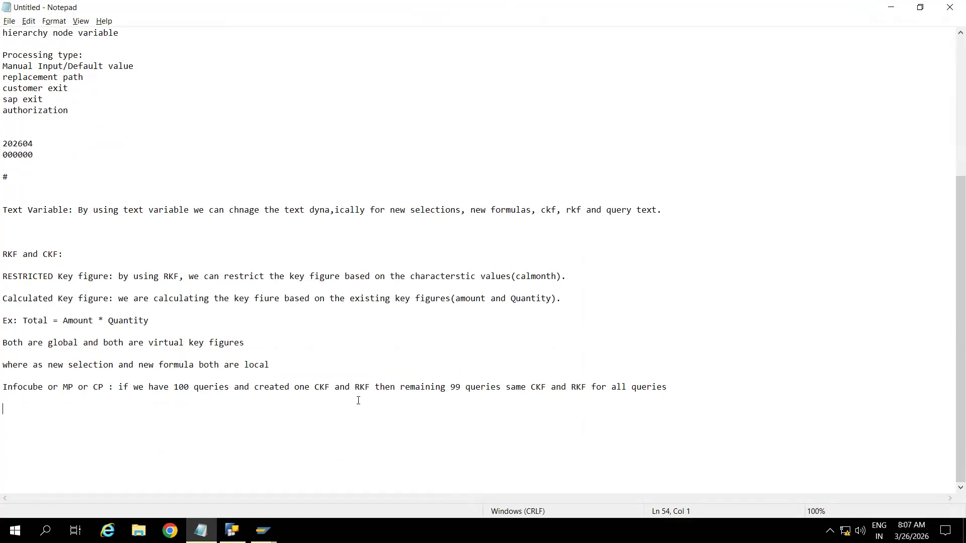
{"action": "left_click", "coordinate": [680, 387]}
{"action": "key", "text": "Return"}
{"action": "key", "text": "Return"}
{"action": "type", "text": "ZCUBE_01 -- 100 ZCUBE_0"}
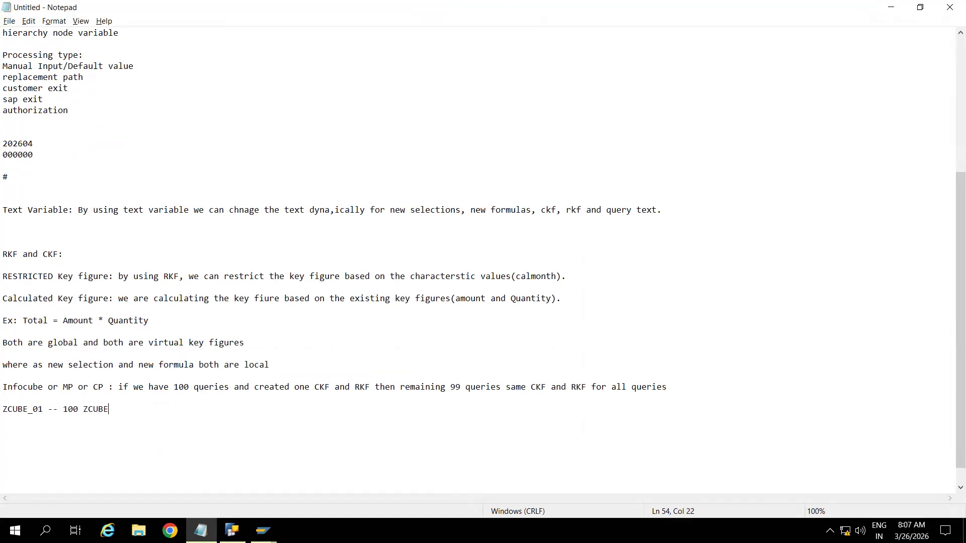
{"action": "type", "text": "1_Q001,"}
Step: Switch to BEx Query Designer and copy the InfoProvider name ZCUBE_01 from the open query's properties
{"action": "left_click", "coordinate": [263, 531]}
{"action": "left_click", "coordinate": [285, 445]}
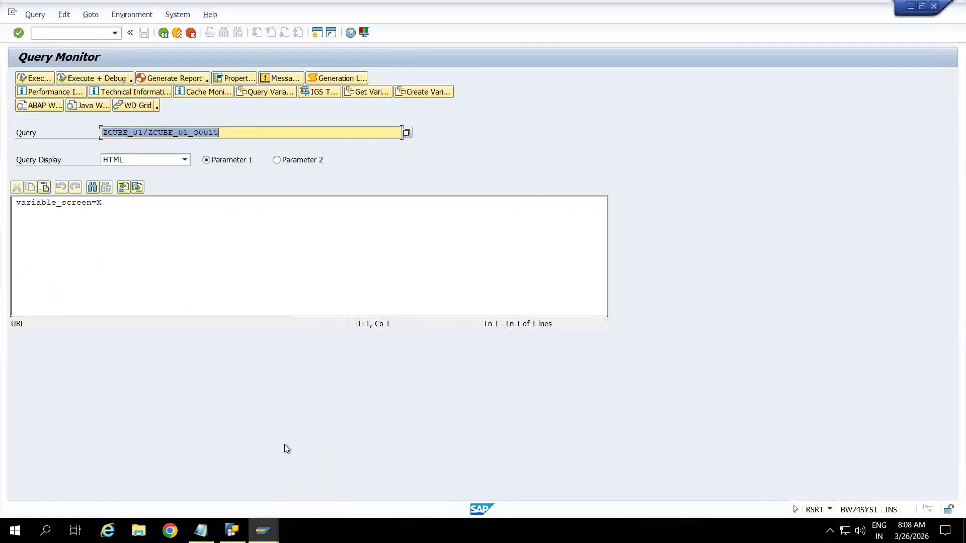
{"action": "left_click", "coordinate": [232, 531]}
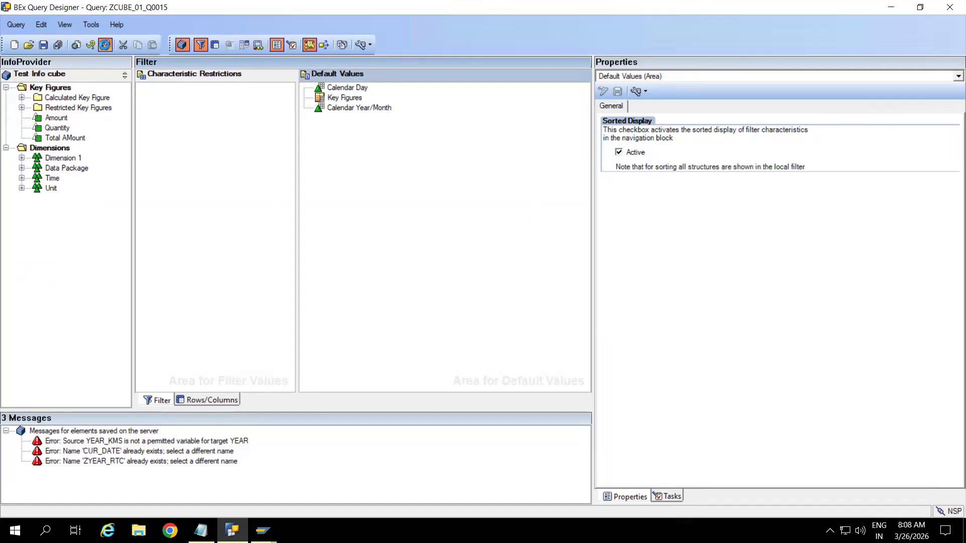
{"action": "left_click", "coordinate": [105, 44]}
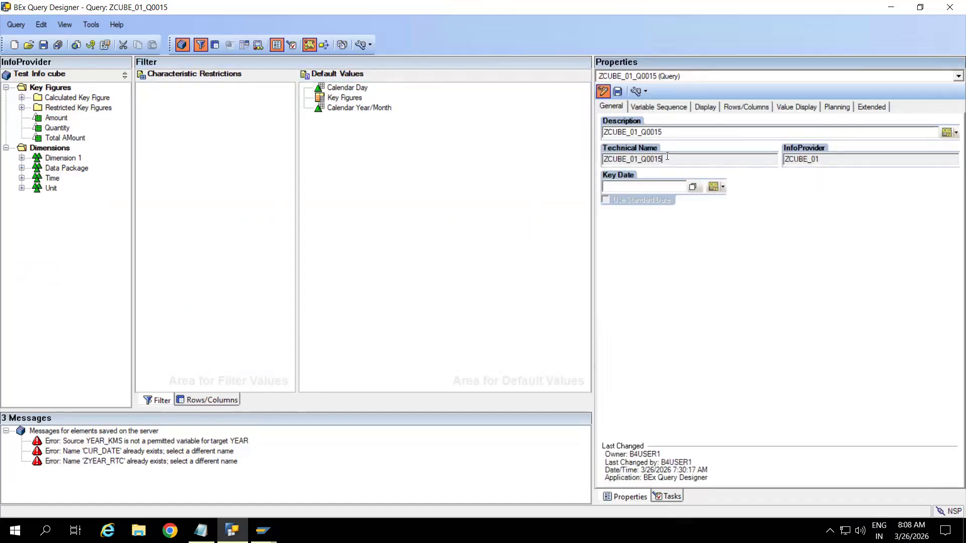
{"action": "left_click_drag", "start_coordinate": [667, 157], "coordinate": [572, 169]}
{"action": "left_click", "coordinate": [824, 159]}
{"action": "left_click_drag", "start_coordinate": [823, 158], "coordinate": [753, 161]}
{"action": "key", "text": "ctrl+c"}
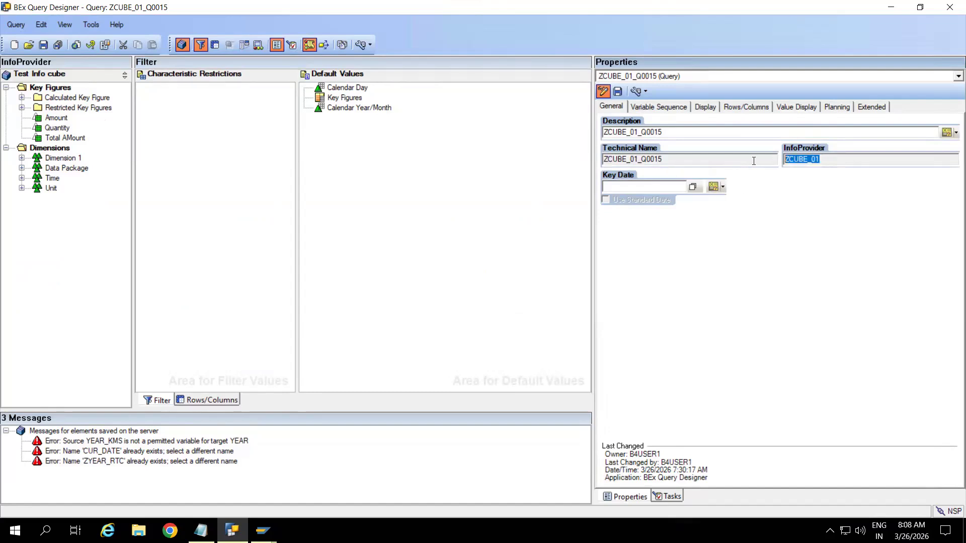
Step: Create a new query on the InfoProvider ZCUBE_01 (Test Info cube), finding it by its copied technical name
{"action": "left_click", "coordinate": [203, 250]}
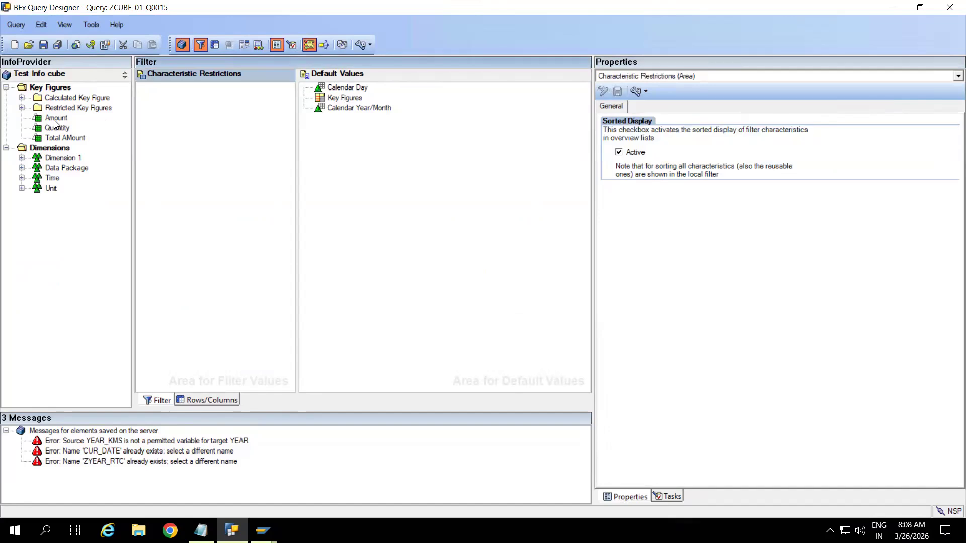
{"action": "left_click", "coordinate": [14, 45]}
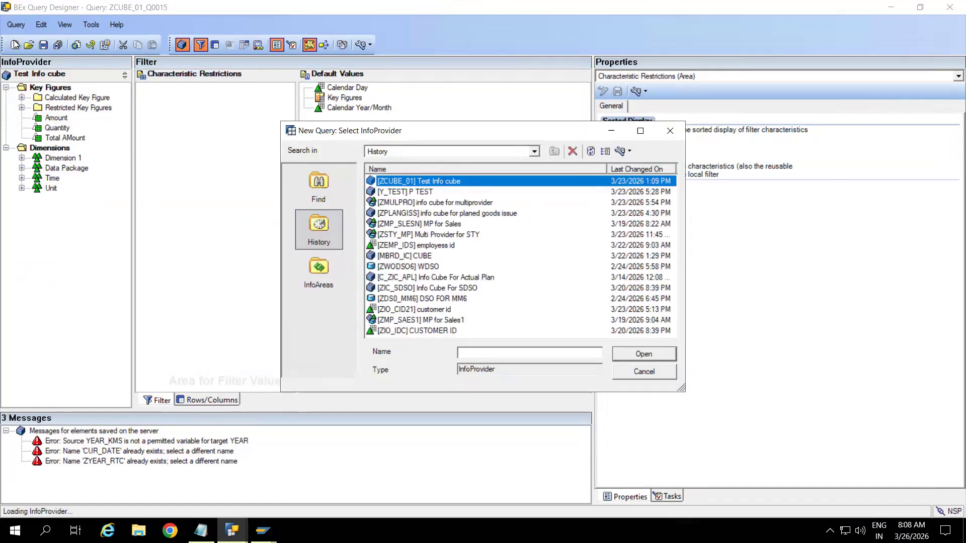
{"action": "left_click", "coordinate": [325, 195]}
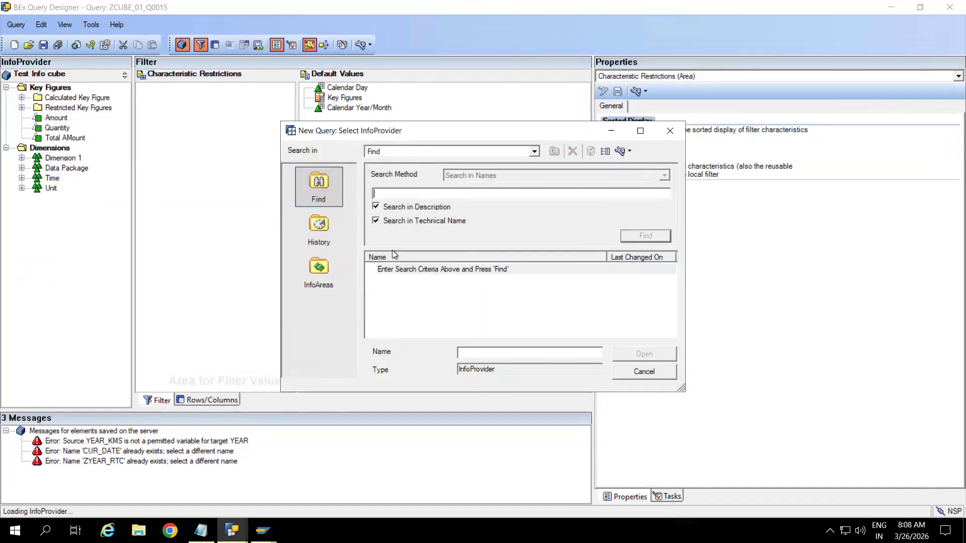
{"action": "key", "text": "ctrl+v"}
{"action": "left_click", "coordinate": [632, 236]}
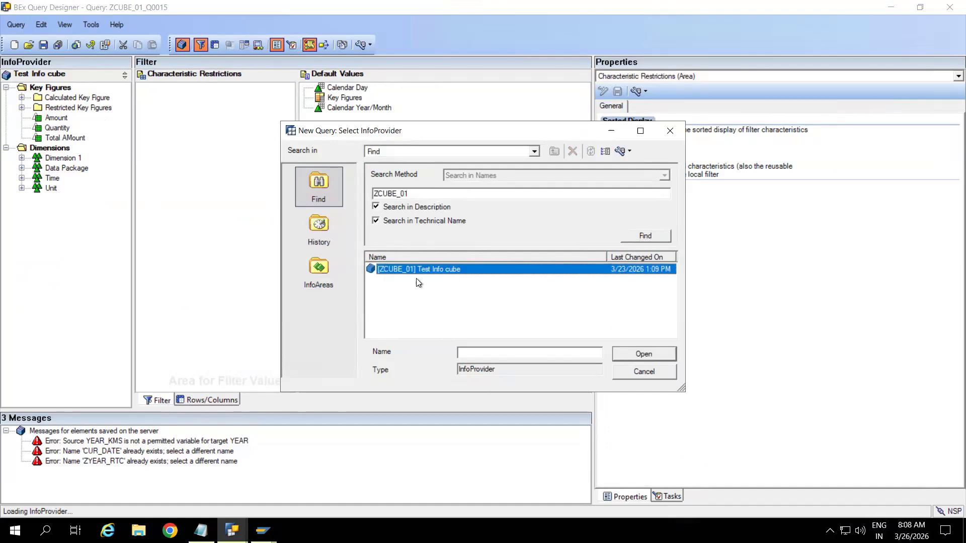
{"action": "double_click", "coordinate": [405, 269]}
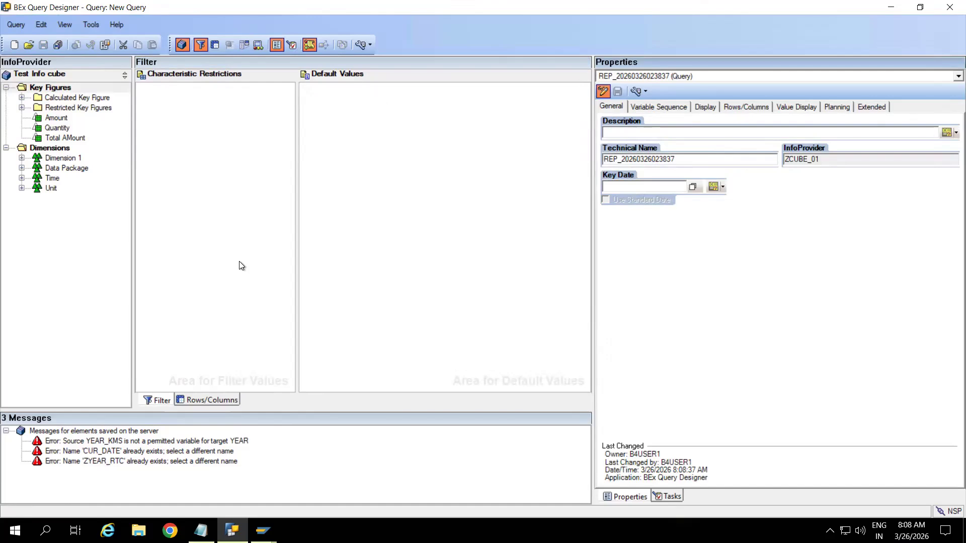
Step: Try to delete the restricted key figure RKF from the InfoProvider and display its where-used list
{"action": "double_click", "coordinate": [37, 107]}
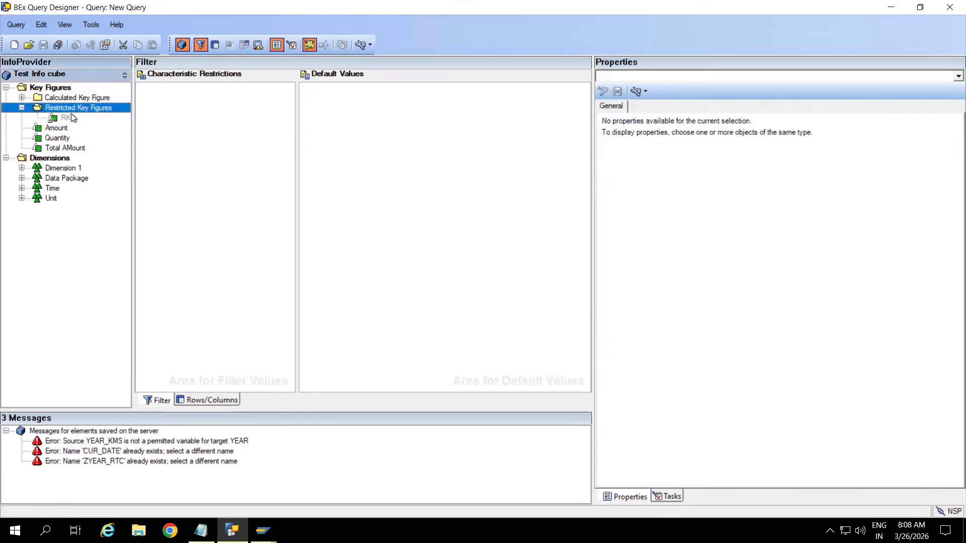
{"action": "left_click", "coordinate": [65, 118]}
{"action": "right_click", "coordinate": [64, 119]}
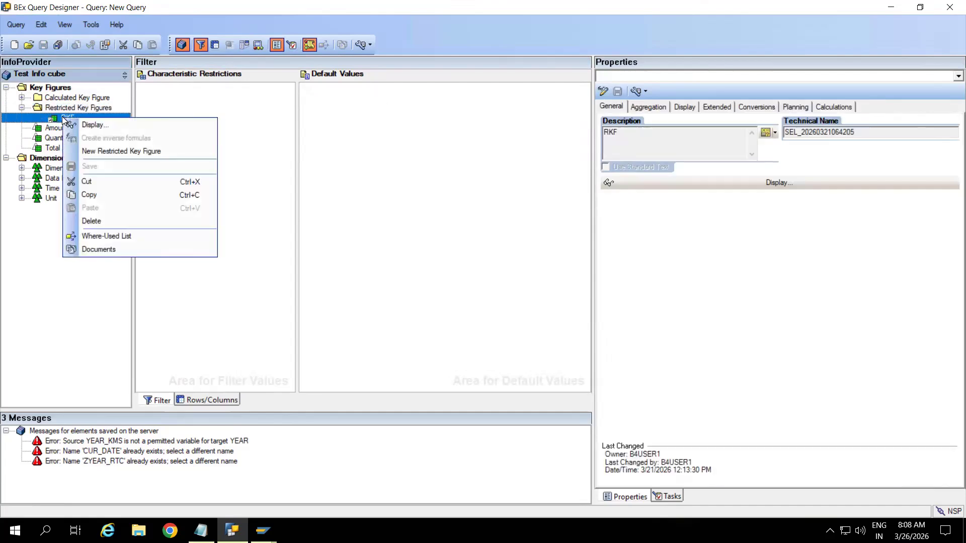
{"action": "left_click", "coordinate": [92, 220]}
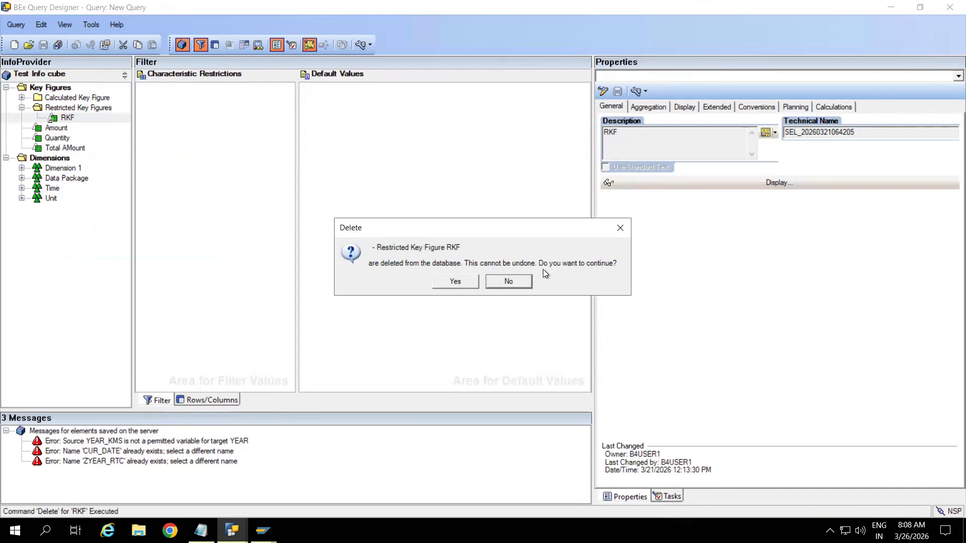
{"action": "left_click", "coordinate": [462, 280]}
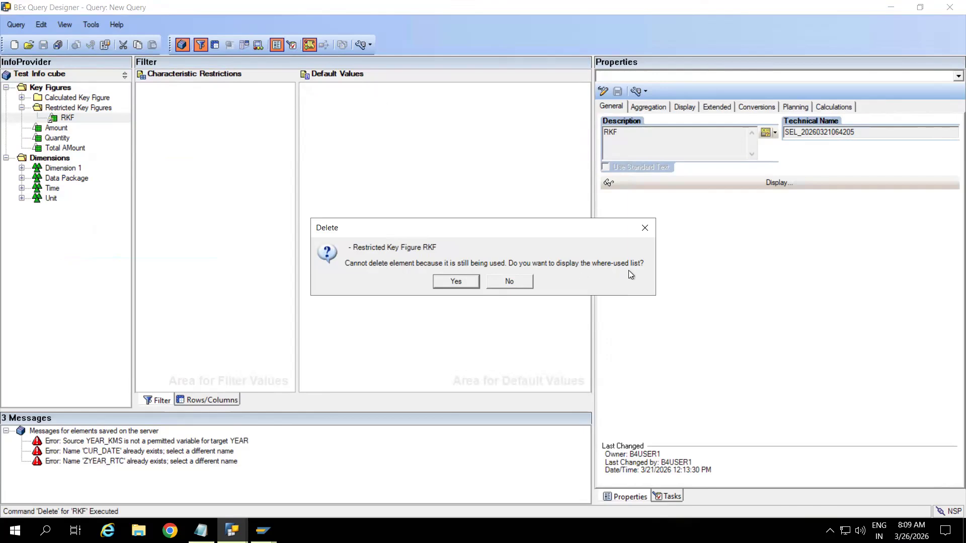
{"action": "left_click", "coordinate": [455, 281]}
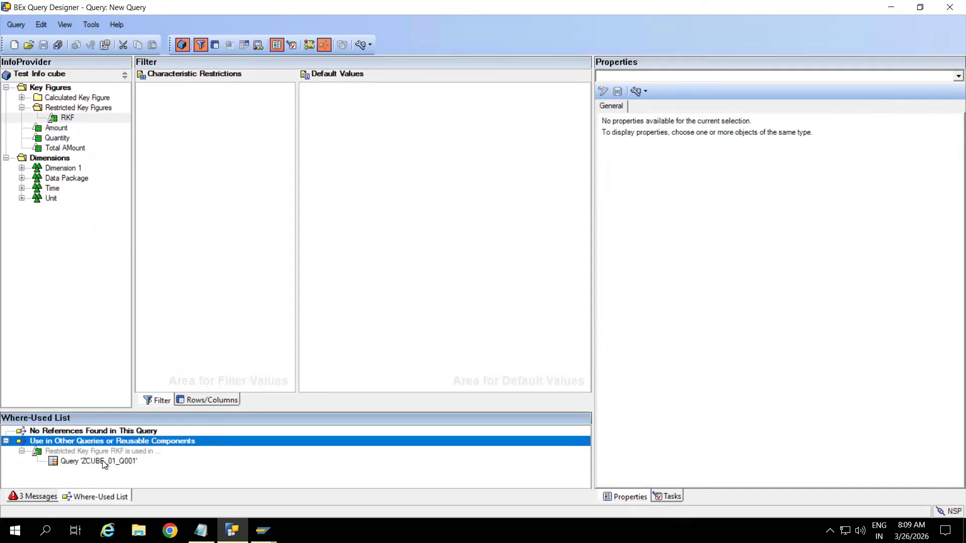
Step: Examine the query listed as using RKF and look through the InfoProvider's calculated key figures
{"action": "left_click", "coordinate": [103, 461]}
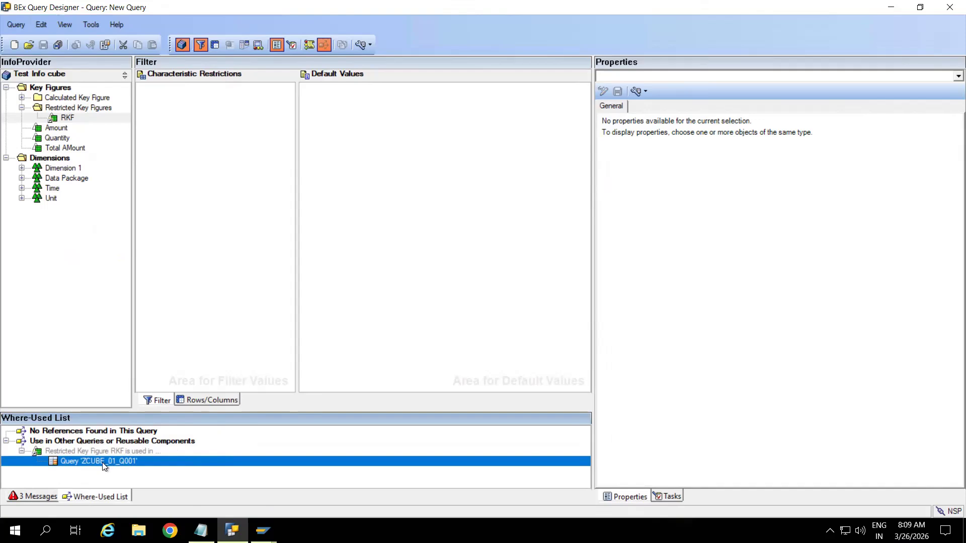
{"action": "left_click", "coordinate": [210, 164]}
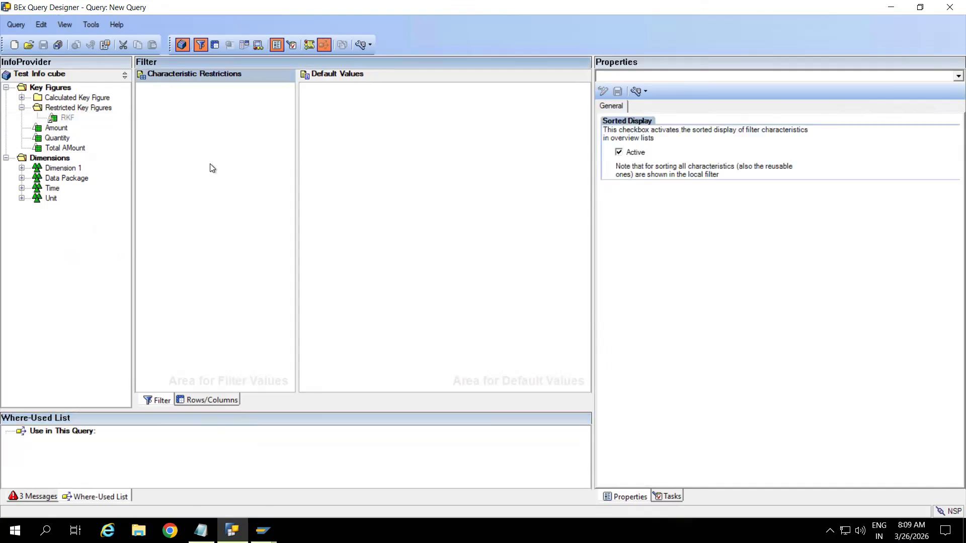
{"action": "left_click", "coordinate": [22, 108]}
{"action": "left_click", "coordinate": [21, 97]}
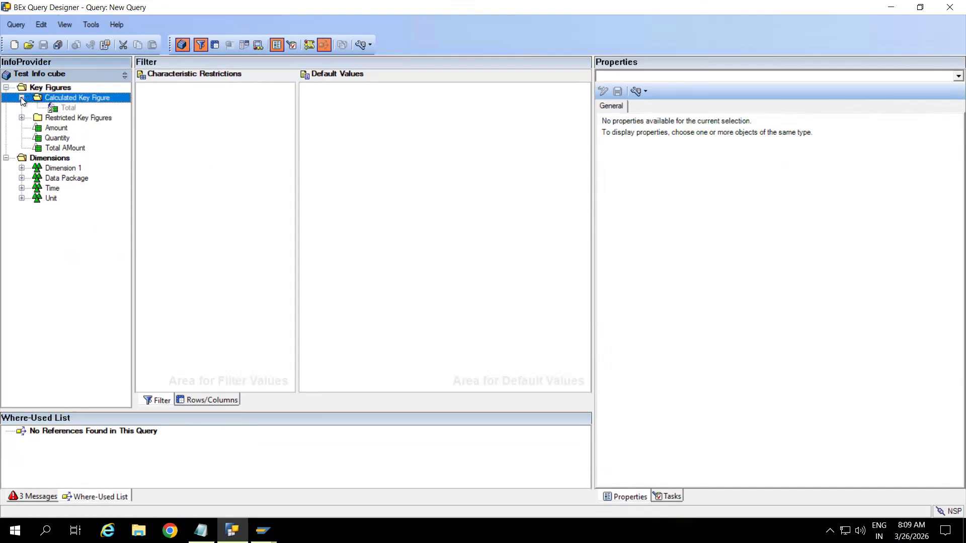
{"action": "left_click", "coordinate": [21, 98]}
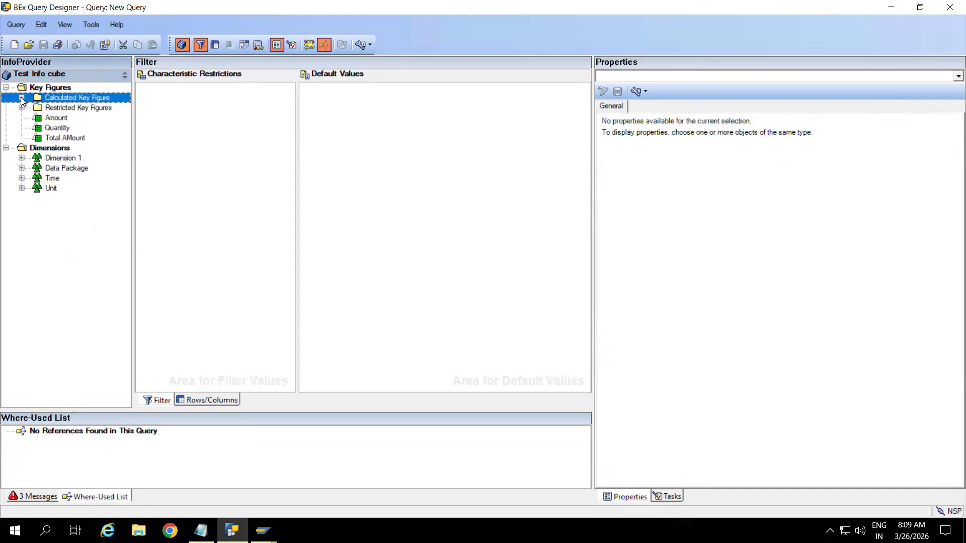
{"action": "left_click", "coordinate": [221, 234]}
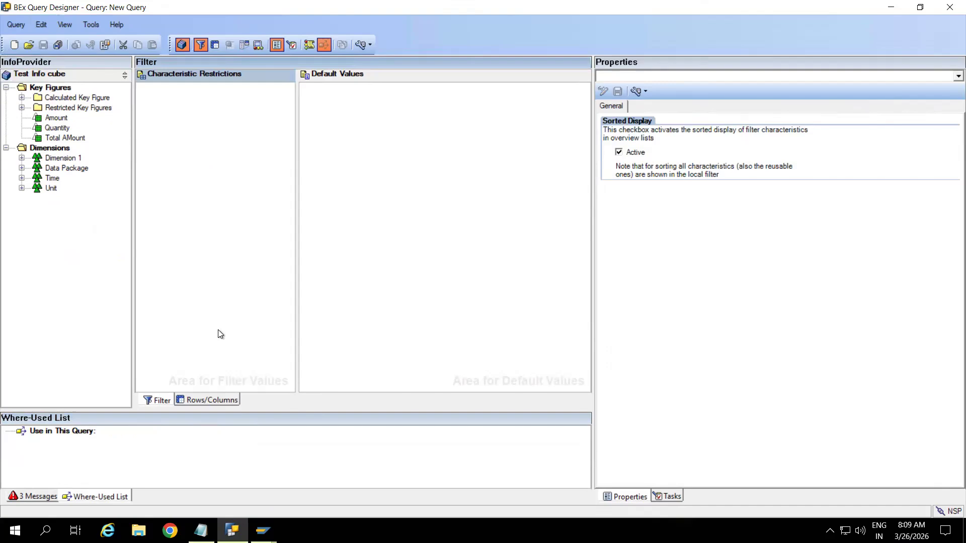
Step: Lay out the query with the Amount key figure in the columns and Calendar Year/Month in the rows
{"action": "left_click", "coordinate": [206, 400]}
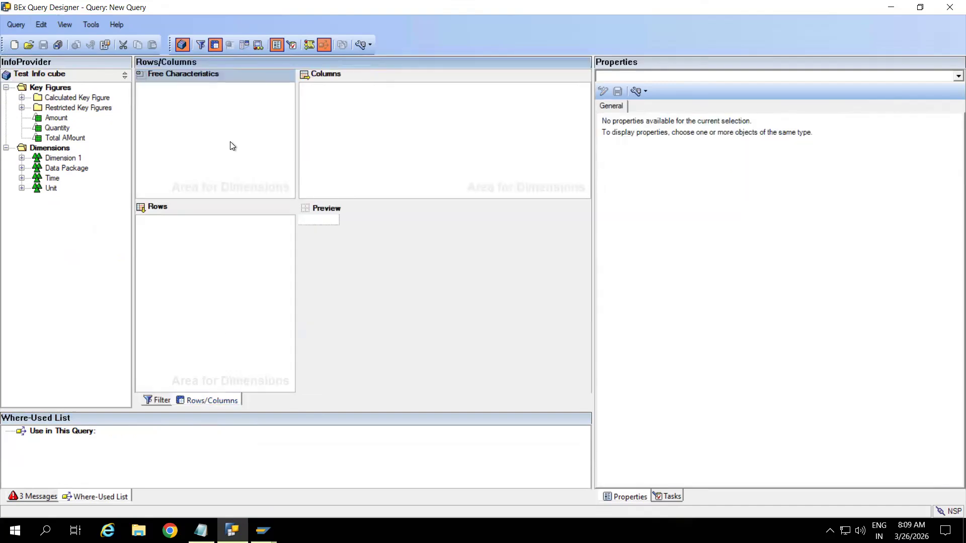
{"action": "left_click_drag", "start_coordinate": [53, 118], "coordinate": [379, 168]}
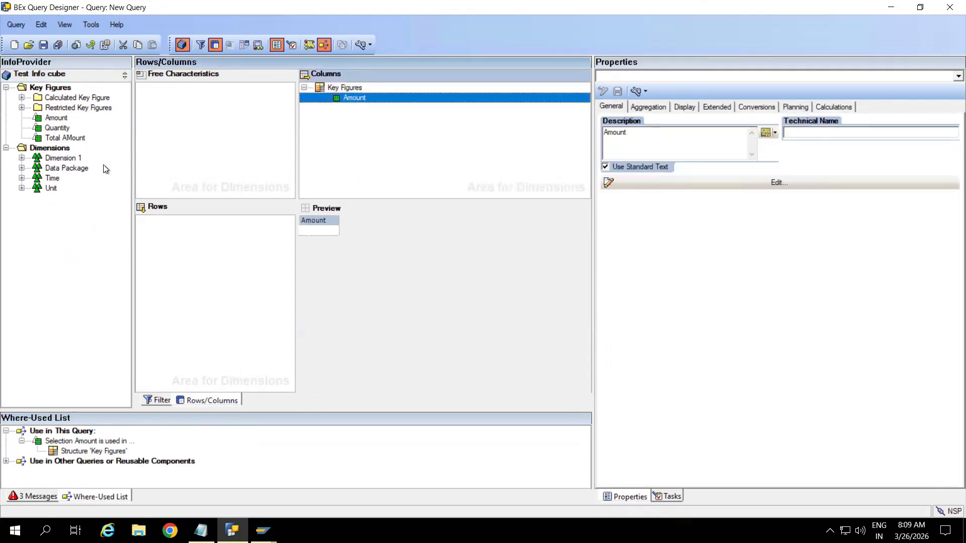
{"action": "left_click", "coordinate": [22, 158]}
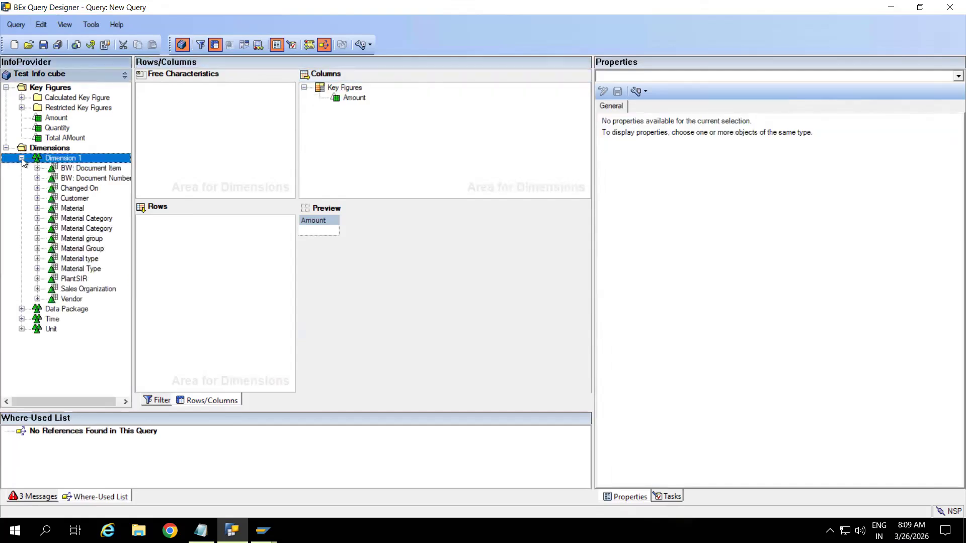
{"action": "left_click", "coordinate": [22, 319]}
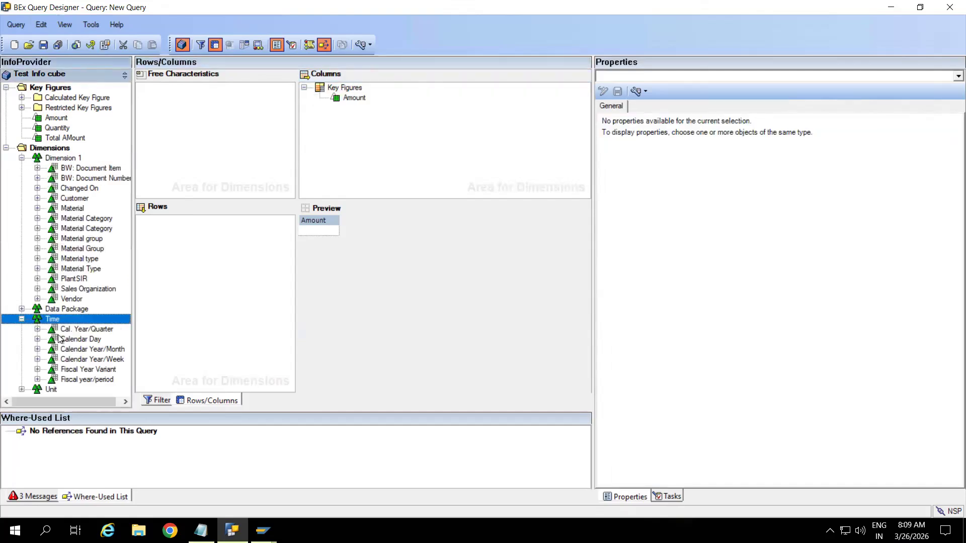
{"action": "left_click", "coordinate": [112, 350]}
{"action": "left_click_drag", "start_coordinate": [111, 350], "coordinate": [204, 304]}
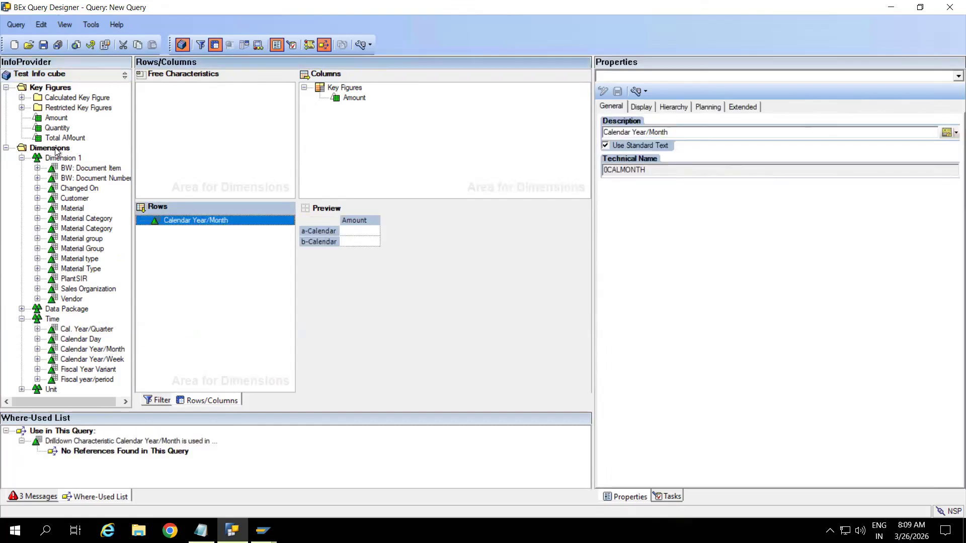
{"action": "left_click", "coordinate": [21, 158]}
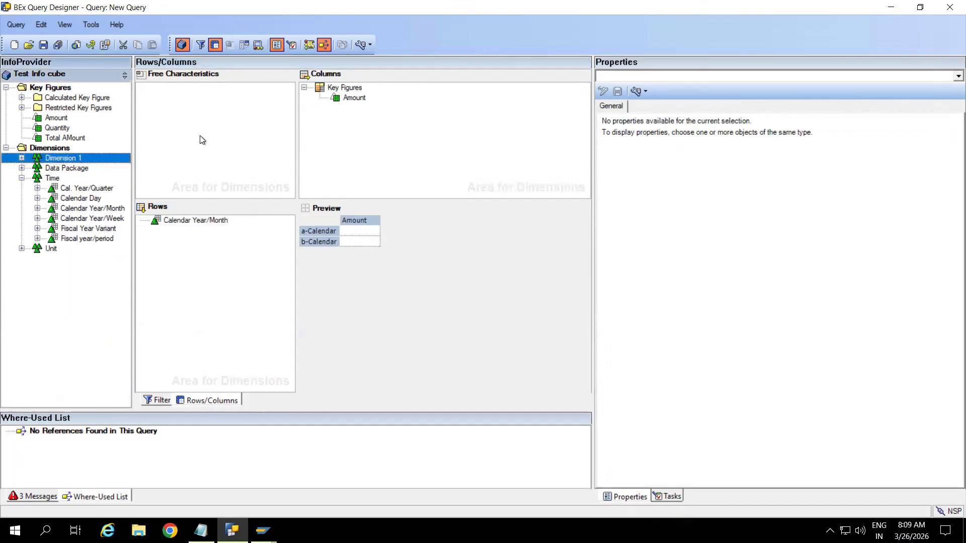
Step: Save the query with ZCUBE_01_Q0016 as both its technical name and description
{"action": "left_click", "coordinate": [43, 45]}
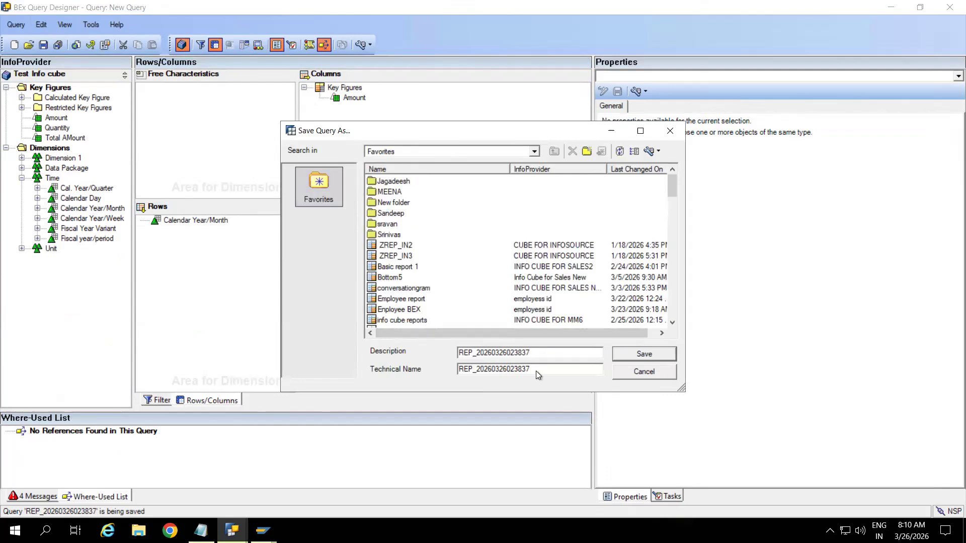
{"action": "left_click_drag", "start_coordinate": [536, 371], "coordinate": [440, 364]}
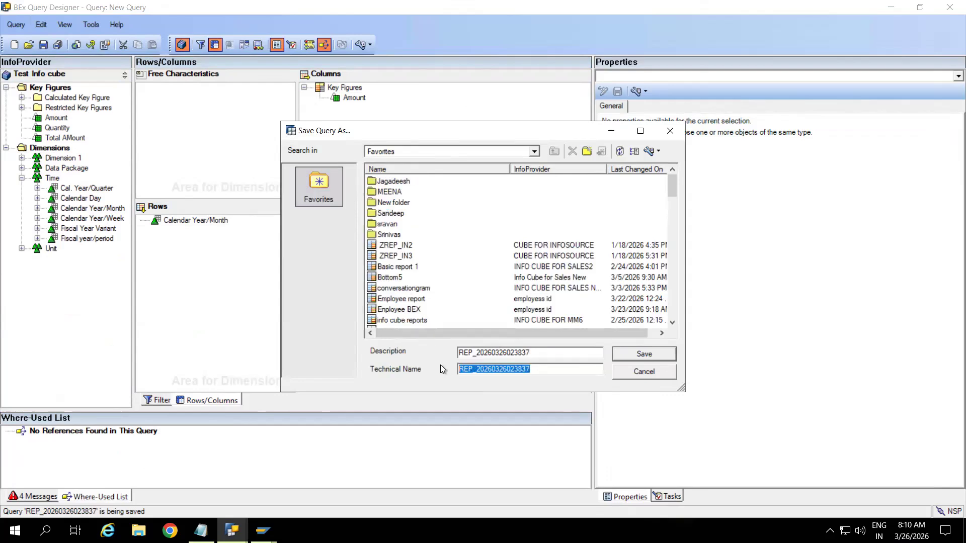
{"action": "type", "text": "ZCUBE_01_"}
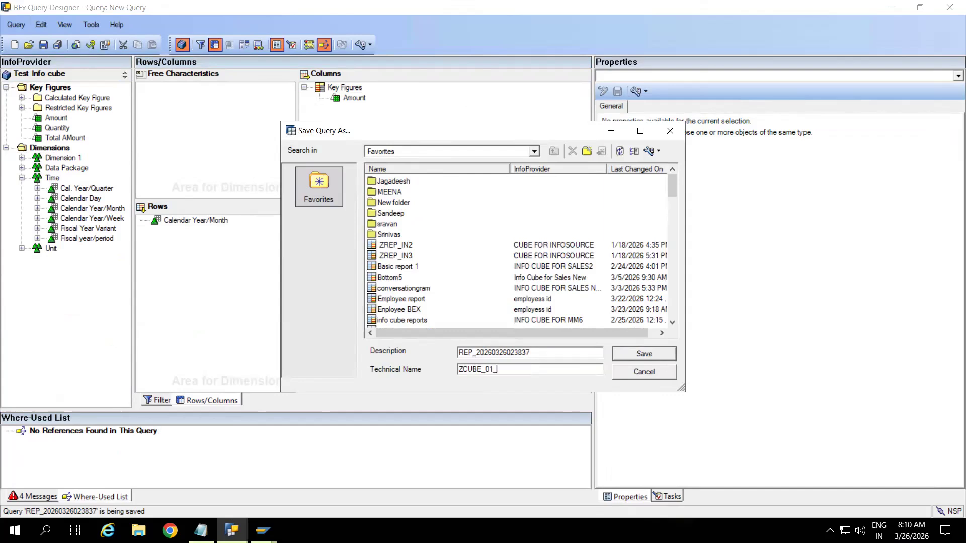
{"action": "type", "text": "Q0016"}
{"action": "left_click_drag", "start_coordinate": [537, 367], "coordinate": [442, 371]}
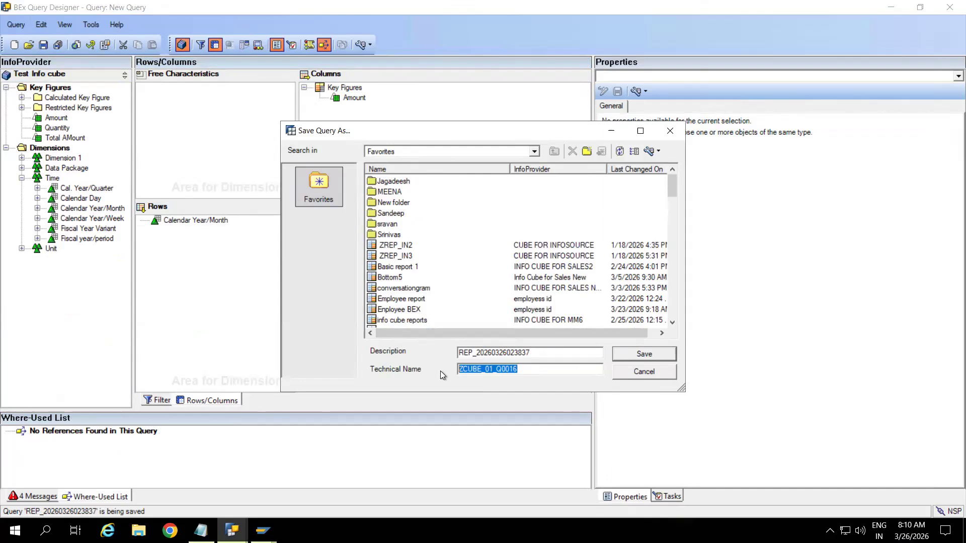
{"action": "key", "text": "ctrl+c"}
{"action": "left_click", "coordinate": [536, 355]}
{"action": "left_click_drag", "start_coordinate": [536, 355], "coordinate": [429, 353]}
{"action": "key", "text": "ctrl+v"}
{"action": "left_click", "coordinate": [640, 355]}
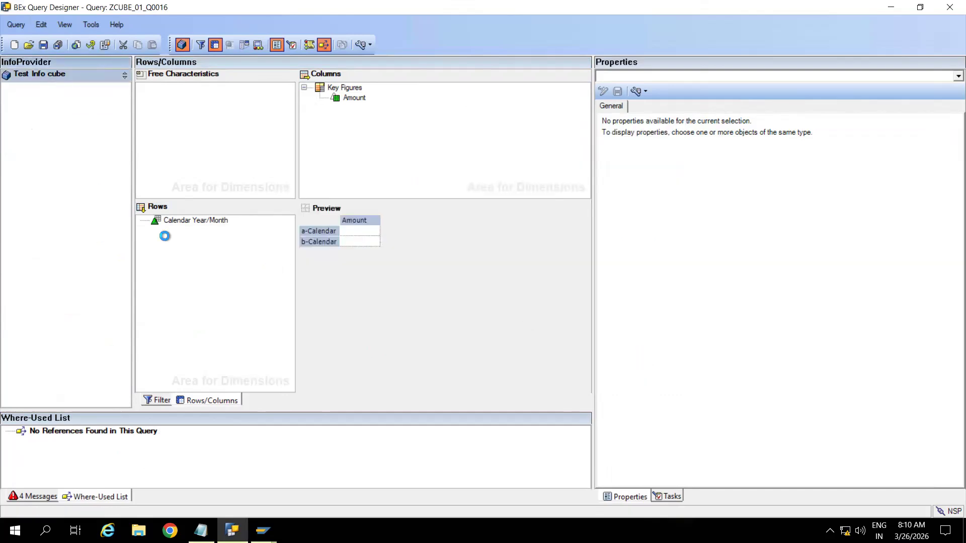
{"action": "left_click", "coordinate": [198, 400]}
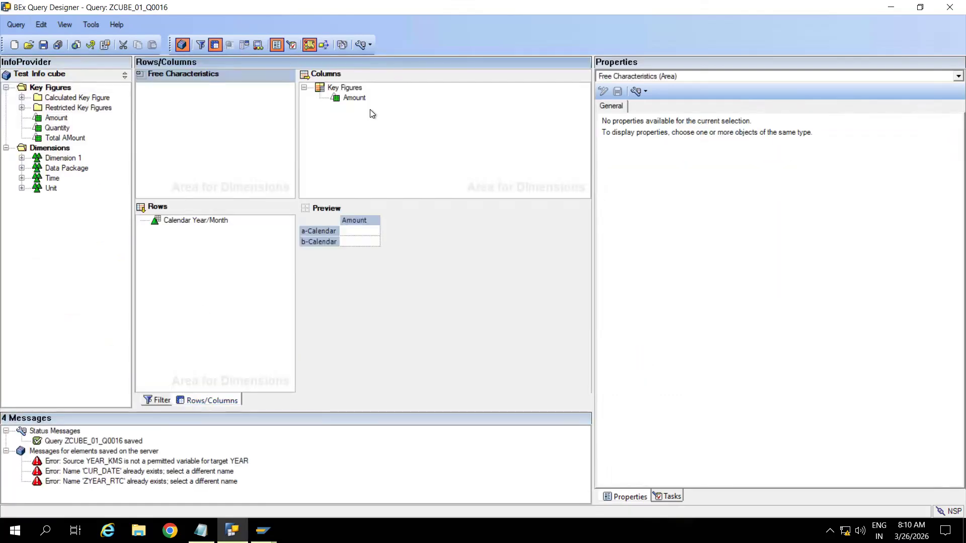
{"action": "left_click", "coordinate": [346, 89]}
{"action": "right_click", "coordinate": [346, 90]}
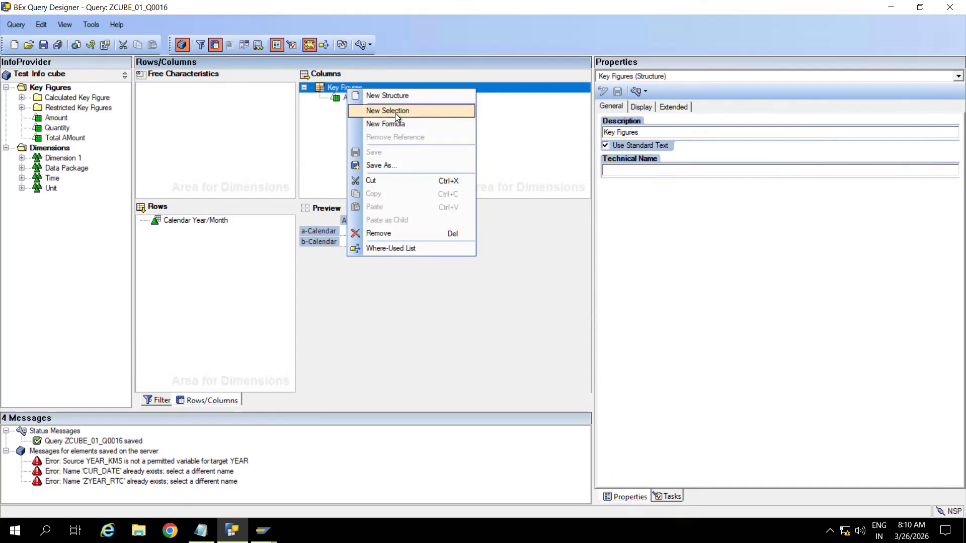
{"action": "left_click", "coordinate": [328, 137]}
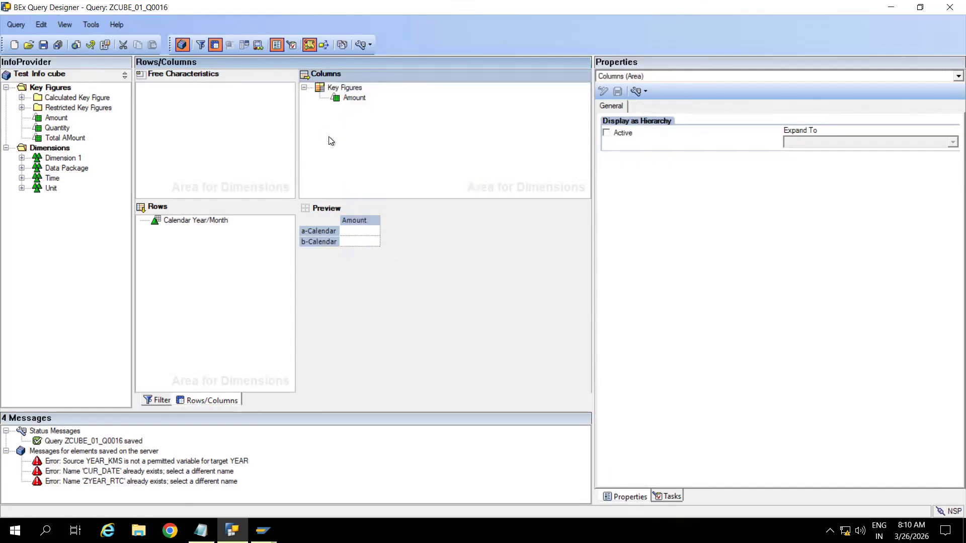
Step: Create a new calculated key figure on the InfoProvider and add Quantity to the query columns below Amount
{"action": "right_click", "coordinate": [52, 88]}
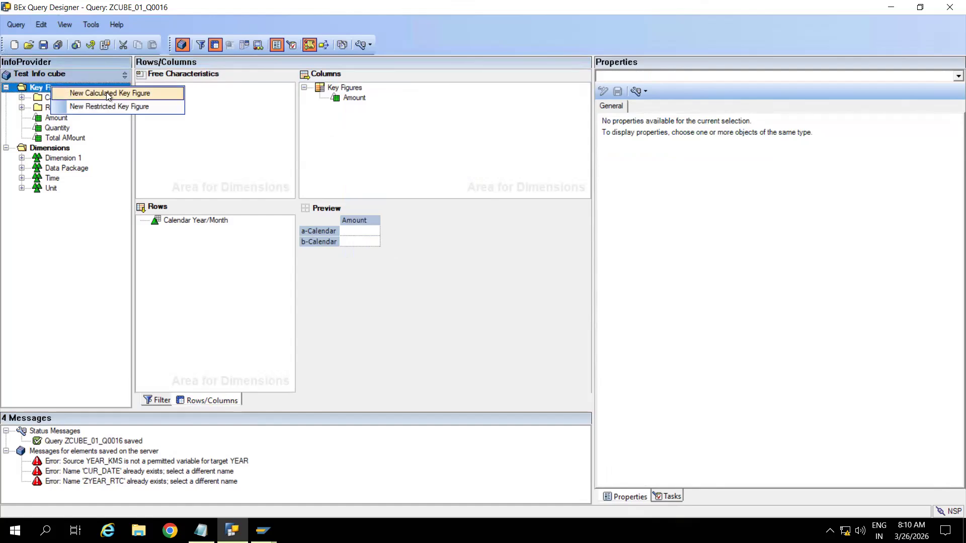
{"action": "left_click", "coordinate": [106, 95]}
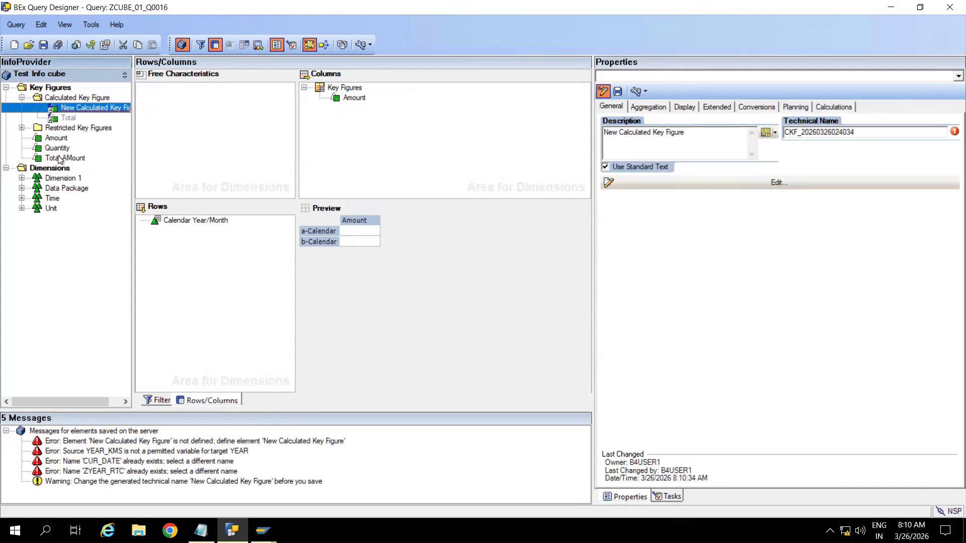
{"action": "left_click_drag", "start_coordinate": [53, 154], "coordinate": [359, 101]}
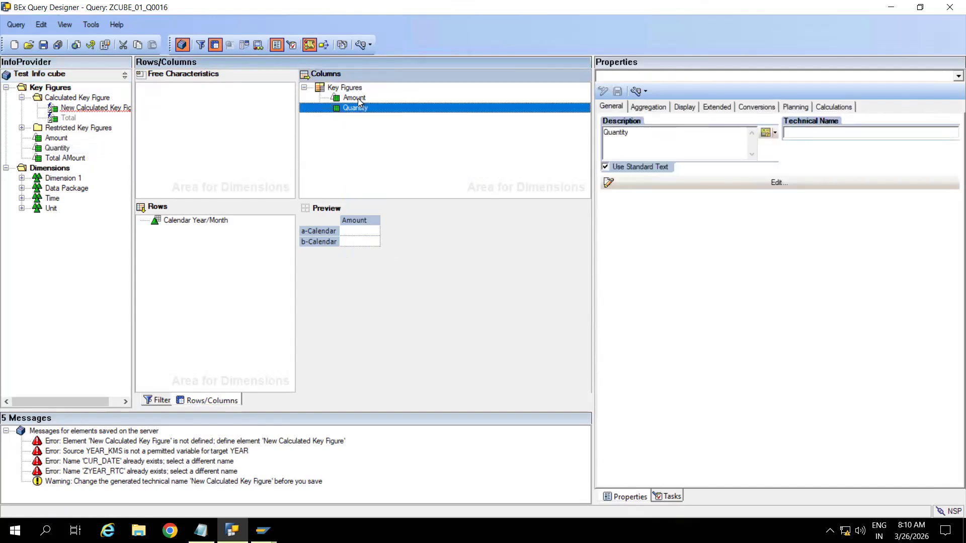
{"action": "left_click", "coordinate": [358, 98]}
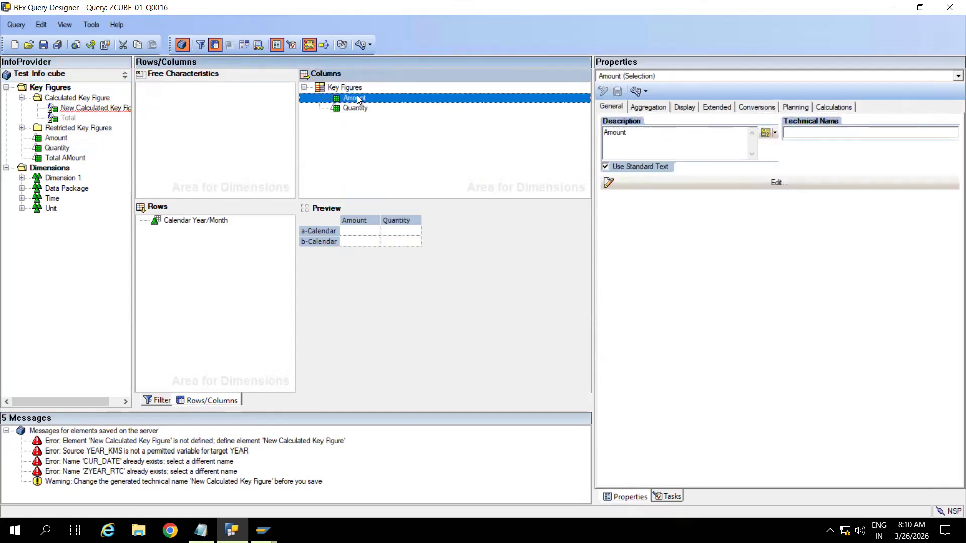
{"action": "left_click", "coordinate": [360, 107]}
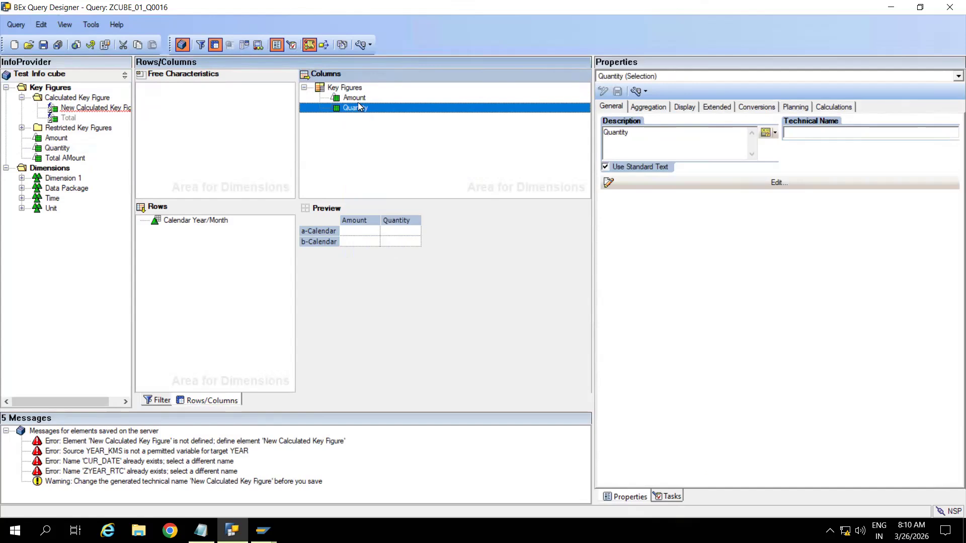
{"action": "left_click", "coordinate": [354, 98]}
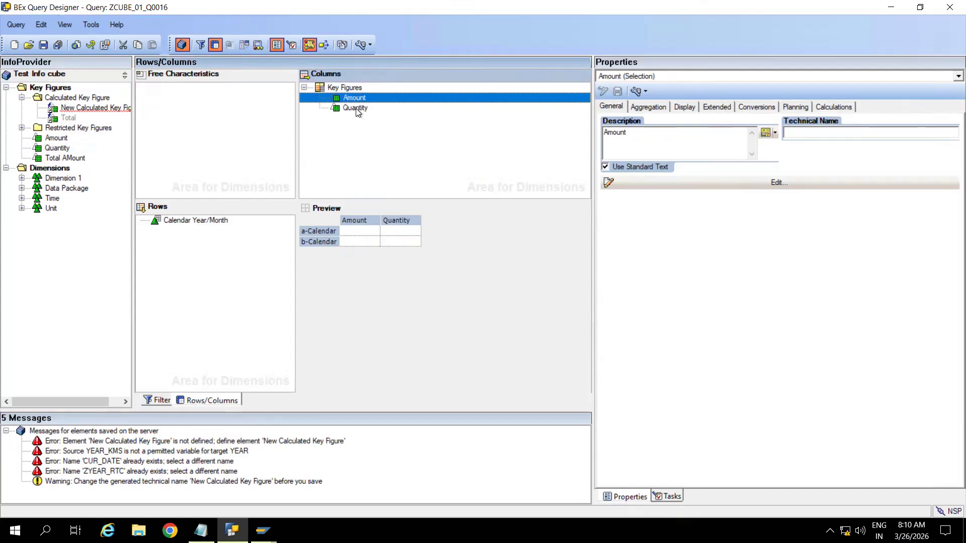
{"action": "left_click", "coordinate": [355, 108]}
{"action": "left_click", "coordinate": [355, 100]}
Step: Set both the description and the technical name of the new calculated key figure to CKF1
{"action": "double_click", "coordinate": [92, 108]}
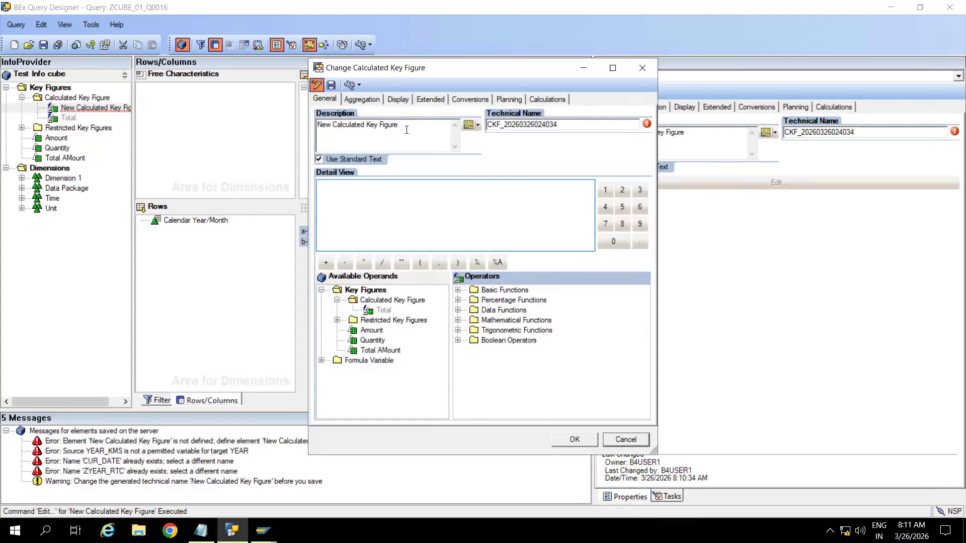
{"action": "key", "text": "Delete"}
{"action": "key", "text": "Delete"}
{"action": "key", "text": "Delete"}
{"action": "key", "text": "Delete"}
{"action": "key", "text": "Delete"}
{"action": "key", "text": "Delete"}
{"action": "key", "text": "Delete"}
{"action": "key", "text": "Delete"}
{"action": "key", "text": "Delete"}
{"action": "key", "text": "Delete"}
{"action": "key", "text": "Delete"}
{"action": "key", "text": "Delete"}
{"action": "key", "text": "Delete"}
{"action": "key", "text": "Delete"}
{"action": "key", "text": "Delete"}
{"action": "key", "text": "Delete"}
{"action": "key", "text": "Delete"}
{"action": "key", "text": "Delete"}
{"action": "key", "text": "Delete"}
{"action": "key", "text": "Delete"}
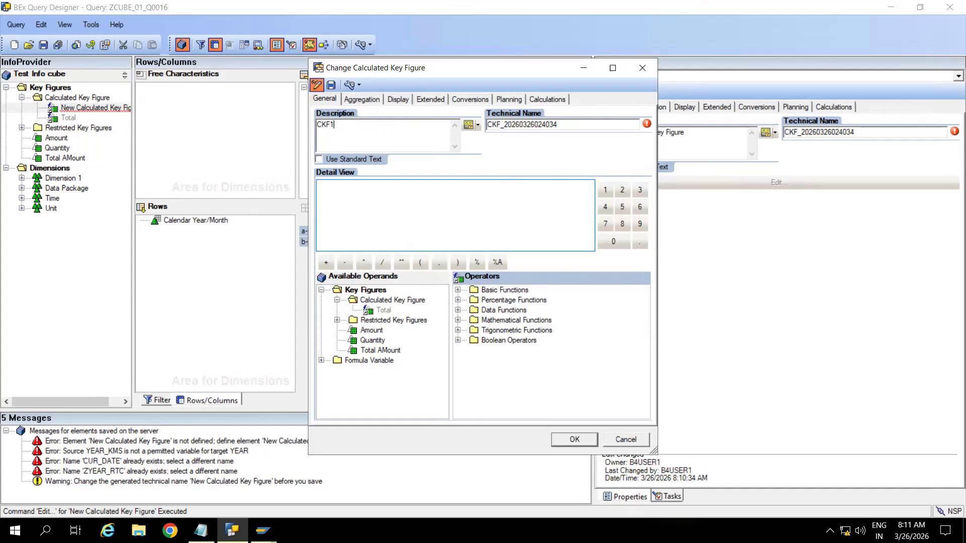
{"action": "left_click", "coordinate": [566, 124]}
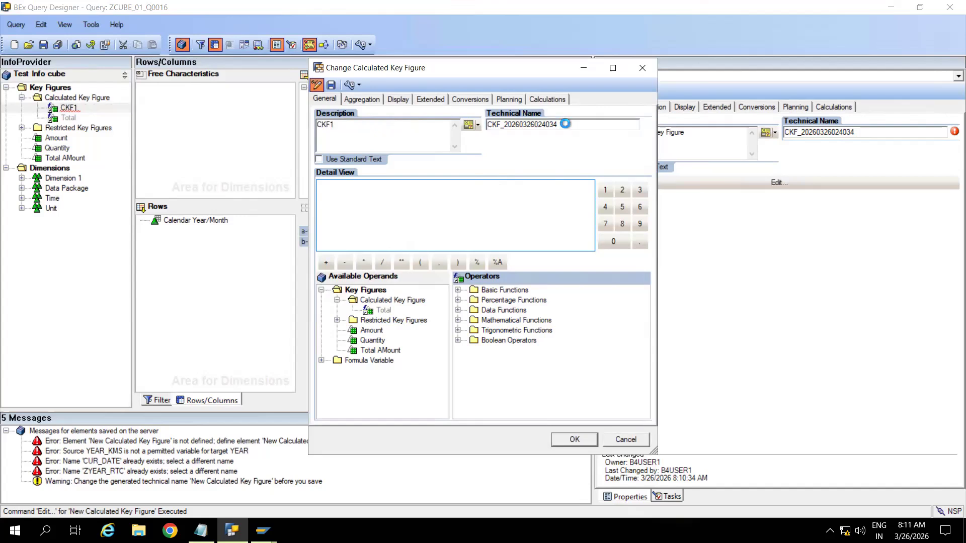
{"action": "key", "text": "BackSpace"}
{"action": "key", "text": "BackSpace"}
{"action": "key", "text": "BackSpace"}
{"action": "key", "text": "BackSpace"}
{"action": "key", "text": "BackSpace"}
{"action": "key", "text": "BackSpace"}
{"action": "key", "text": "BackSpace"}
{"action": "key", "text": "BackSpace"}
{"action": "key", "text": "BackSpace"}
{"action": "key", "text": "BackSpace"}
{"action": "key", "text": "BackSpace"}
{"action": "key", "text": "BackSpace"}
{"action": "key", "text": "BackSpace"}
{"action": "key", "text": "BackSpace"}
{"action": "key", "text": "BackSpace"}
{"action": "key", "text": "BackSpace"}
{"action": "key", "text": "BackSpace"}
{"action": "key", "text": "BackSpace"}
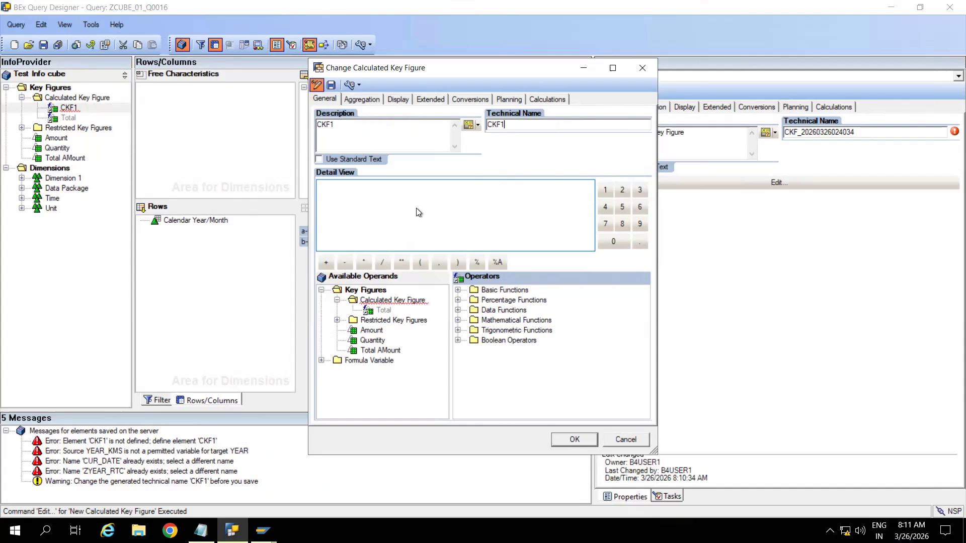
Step: Define the CKF1 formula as Amount * Quantity and save the query
{"action": "left_click", "coordinate": [373, 331]}
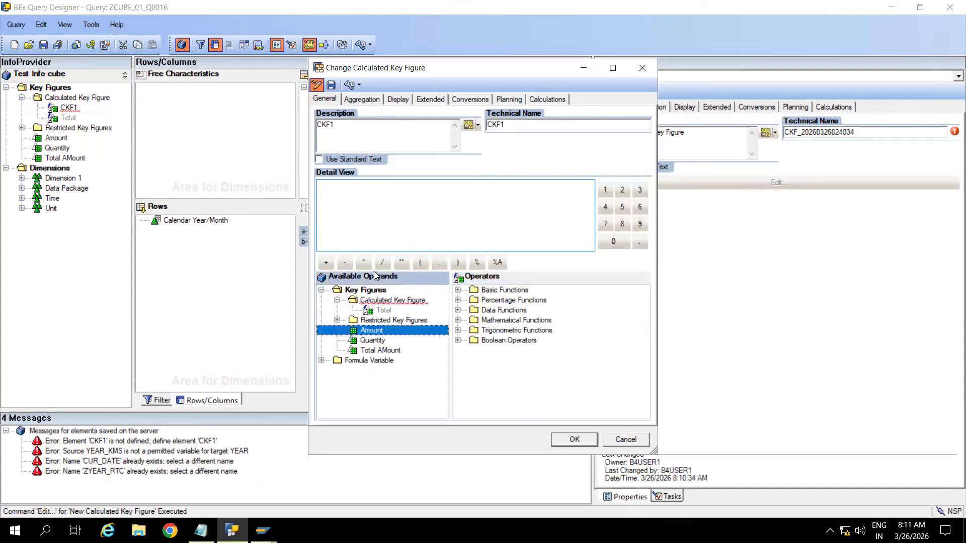
{"action": "double_click", "coordinate": [373, 332]}
{"action": "left_click", "coordinate": [364, 263]}
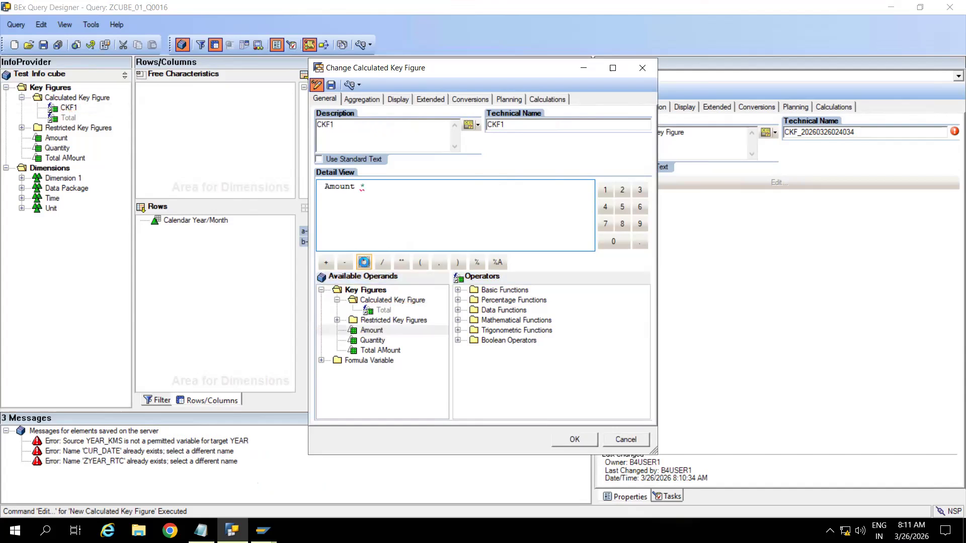
{"action": "double_click", "coordinate": [371, 338]}
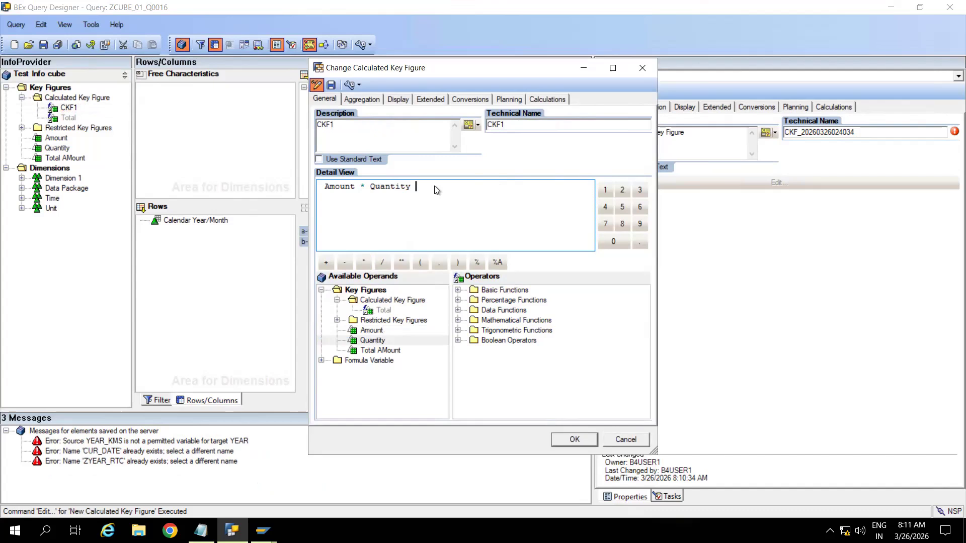
{"action": "left_click", "coordinate": [572, 439]}
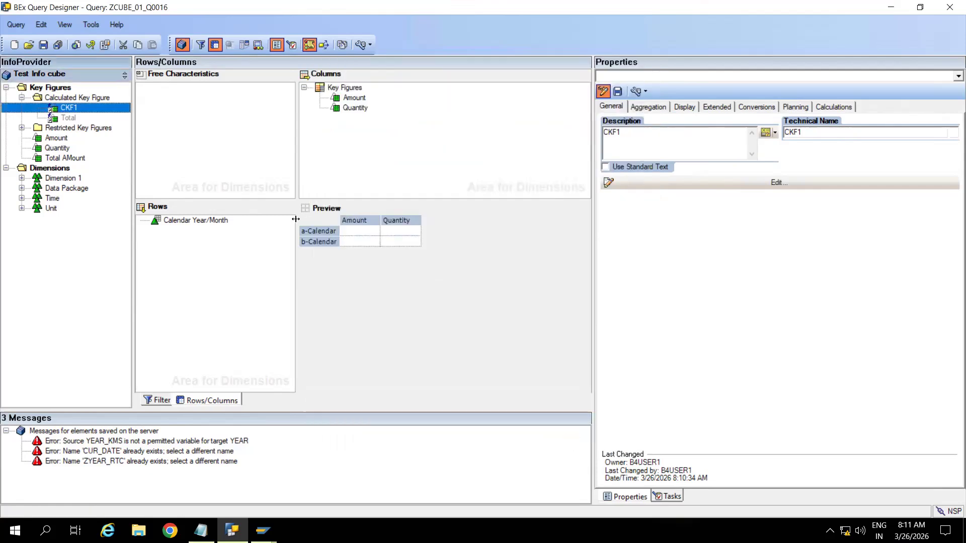
{"action": "left_click", "coordinate": [201, 281]}
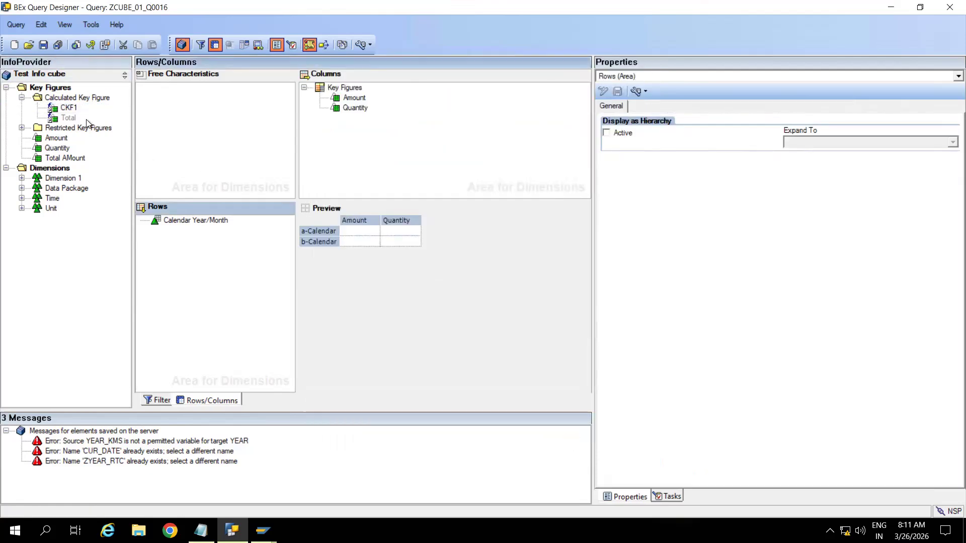
{"action": "left_click", "coordinate": [44, 47]}
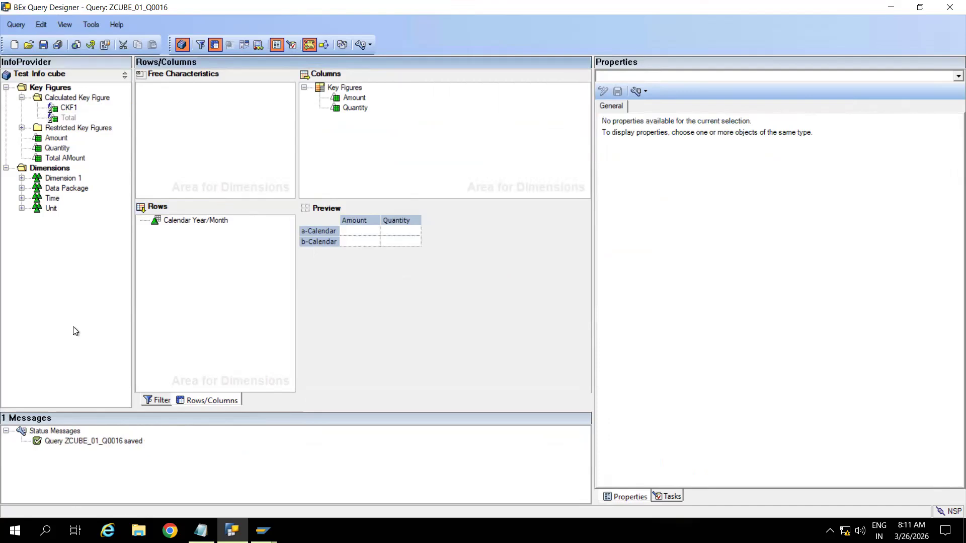
Step: Add CKF1 to the query columns below Quantity and set its number of decimal places to 0
{"action": "left_click", "coordinate": [68, 108]}
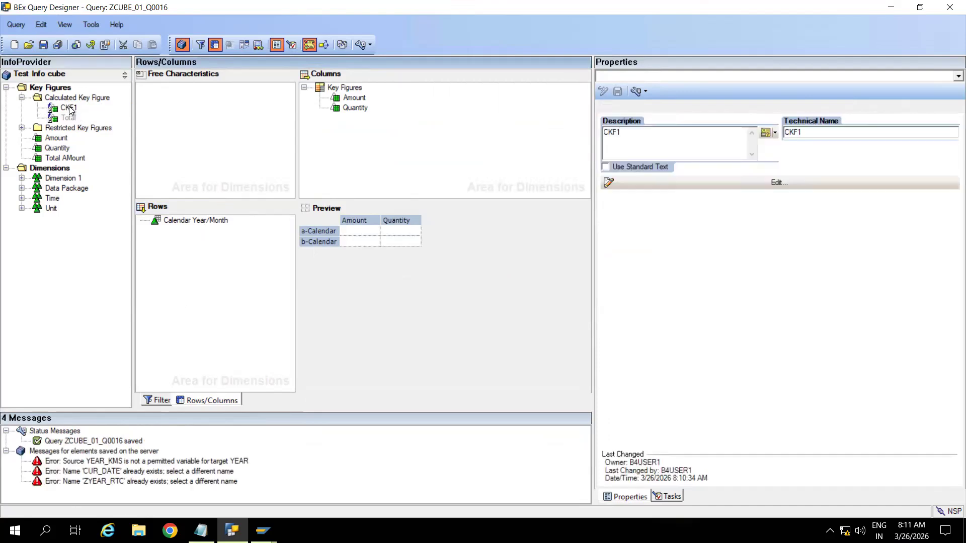
{"action": "left_click_drag", "start_coordinate": [69, 111], "coordinate": [353, 139]}
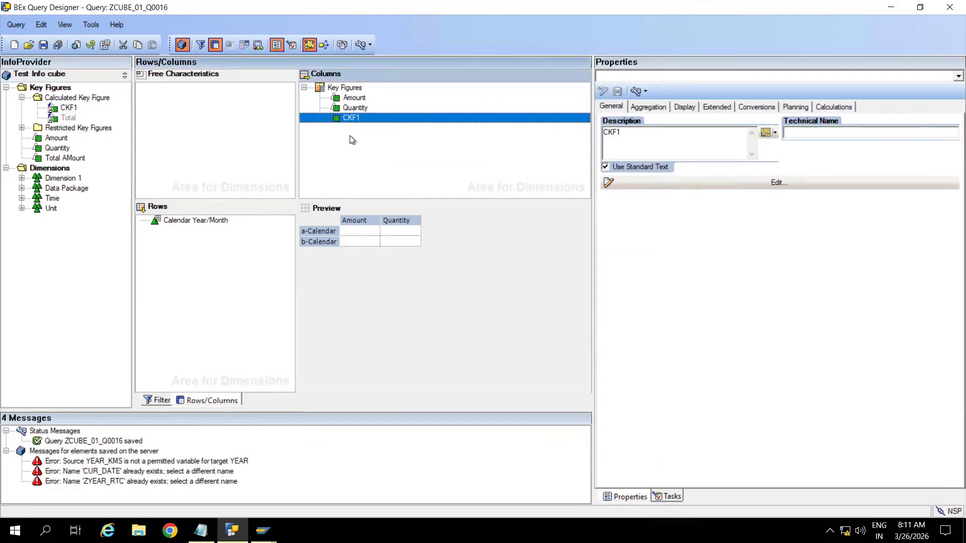
{"action": "left_click", "coordinate": [687, 107]}
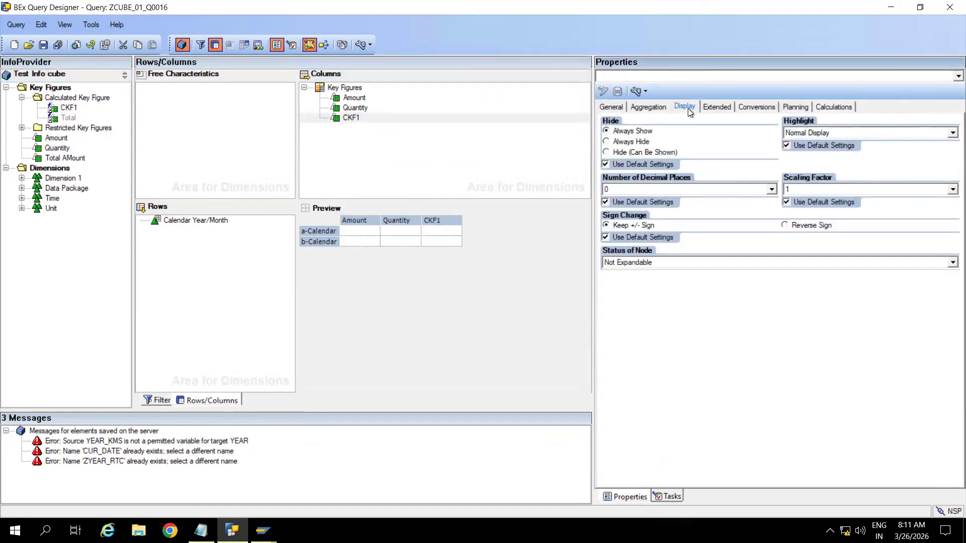
{"action": "left_click", "coordinate": [699, 188]}
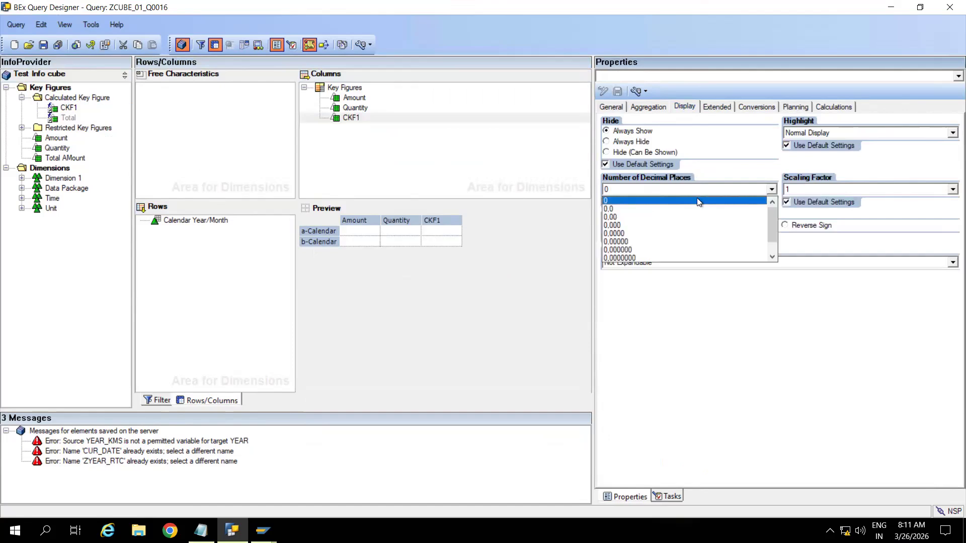
{"action": "left_click", "coordinate": [633, 200]}
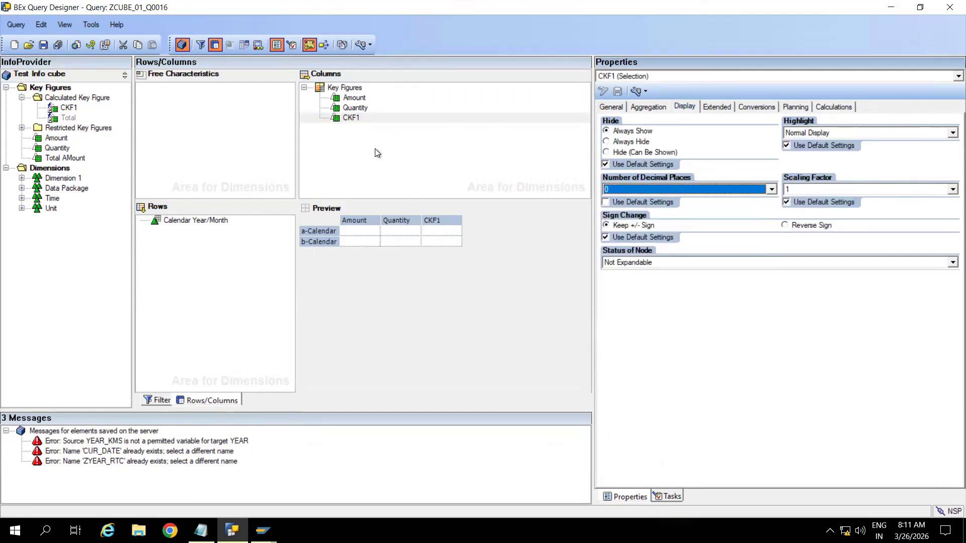
Step: Review the formula and display settings in the CKF1 definition, then close it without changes
{"action": "double_click", "coordinate": [68, 107]}
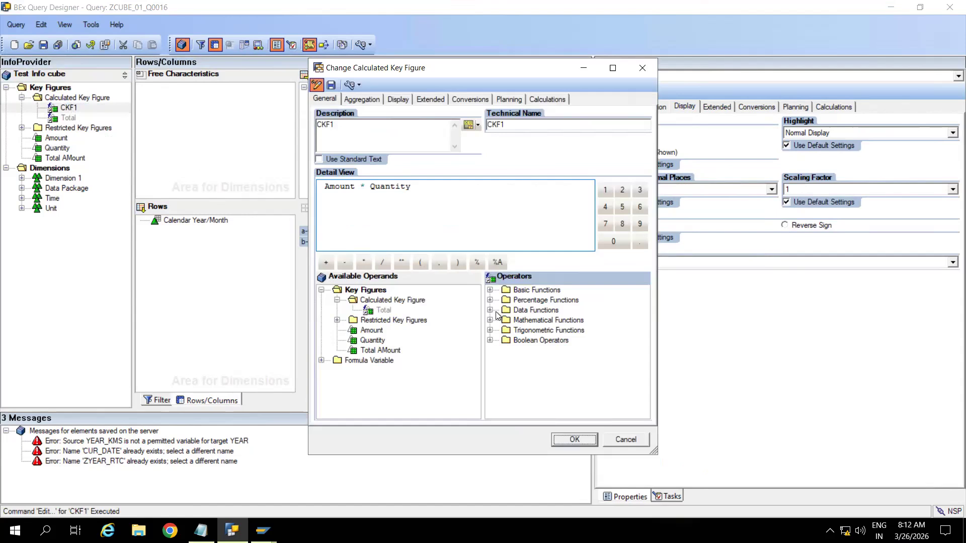
{"action": "double_click", "coordinate": [338, 186]}
{"action": "left_click", "coordinate": [392, 100]}
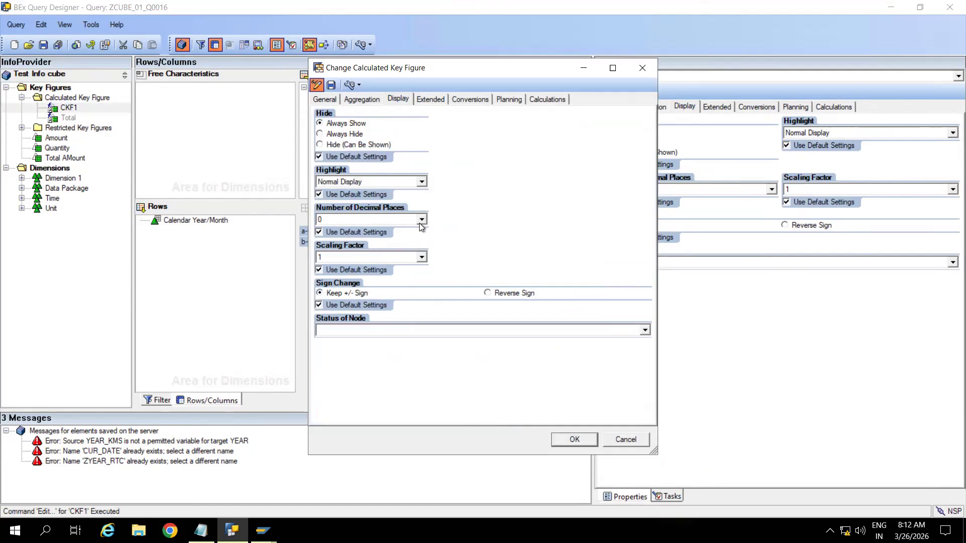
{"action": "left_click", "coordinate": [626, 439]}
Step: Save the query and switch to the SAP Query Monitor
{"action": "left_click", "coordinate": [44, 45]}
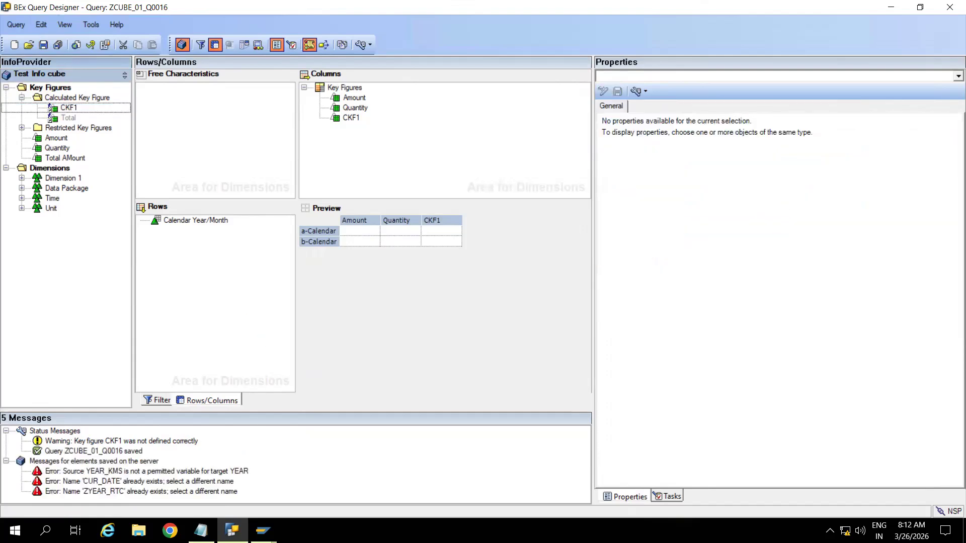
{"action": "left_click", "coordinate": [263, 531]}
{"action": "left_click", "coordinate": [302, 475]}
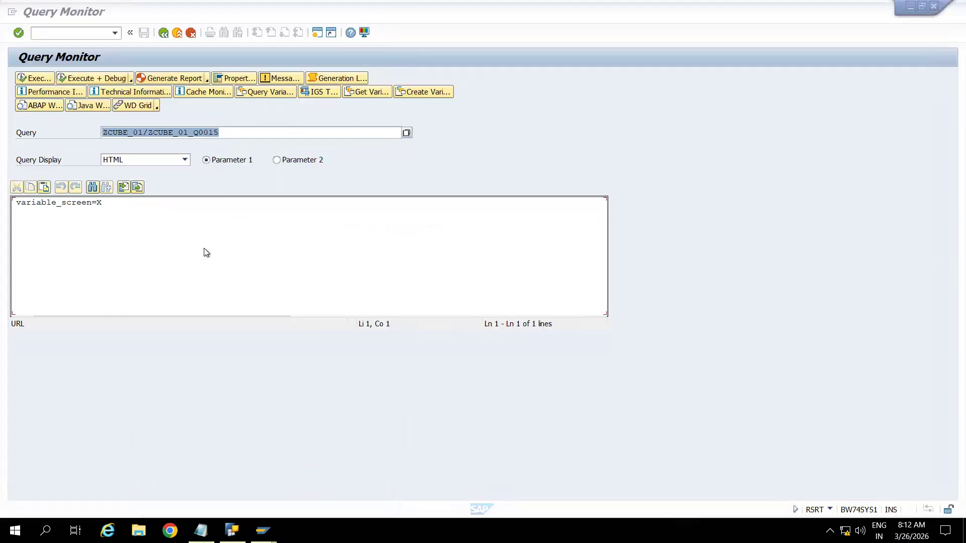
{"action": "left_click", "coordinate": [46, 79]}
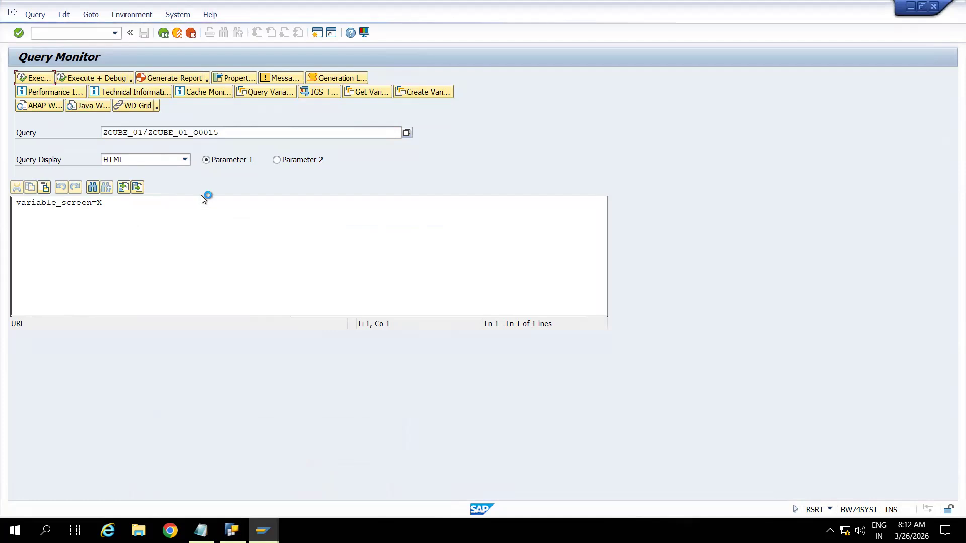
{"action": "left_click", "coordinate": [34, 192]}
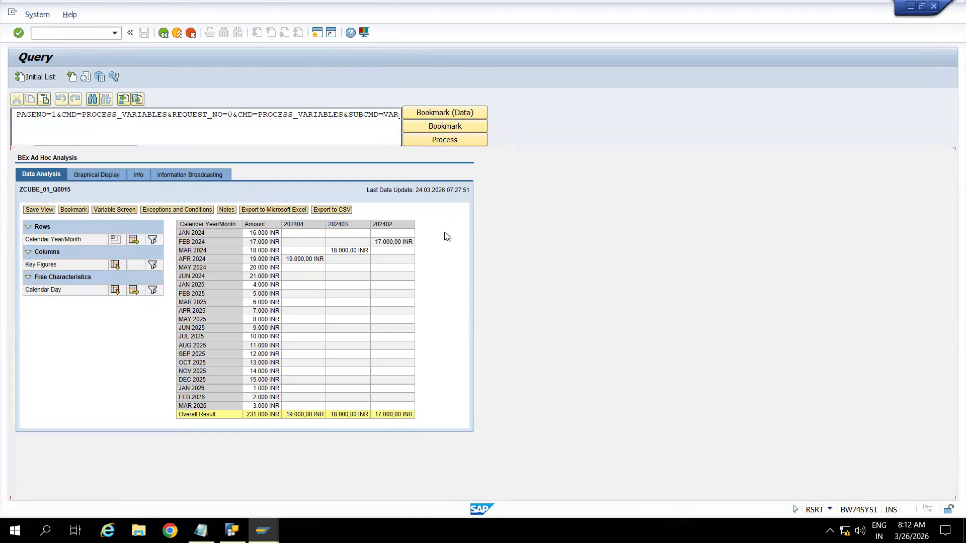
{"action": "left_click", "coordinate": [163, 33]}
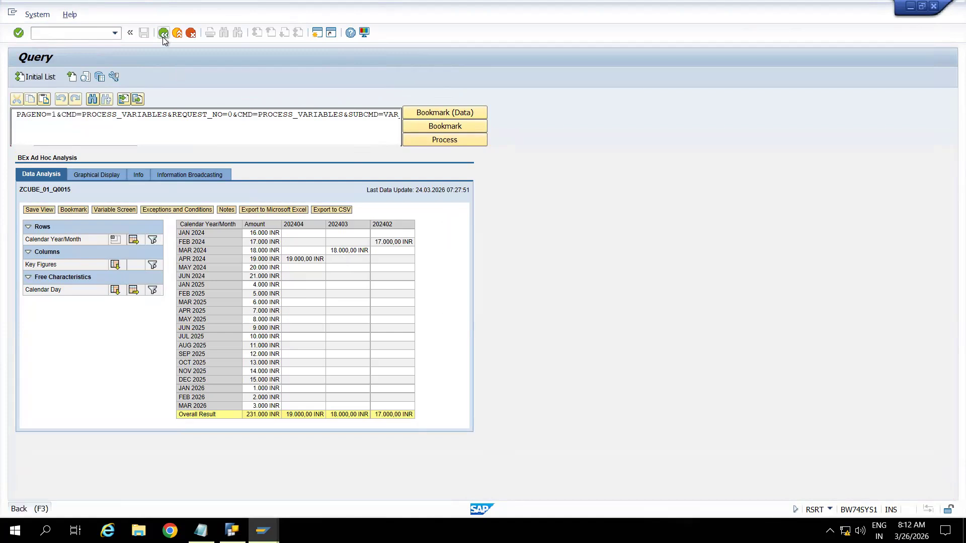
Step: Run query ZCUBE_01/ZCUBE_01_Q0016 in HTML display to check the Amount, Quantity and CKF1 columns
{"action": "left_click", "coordinate": [235, 134]}
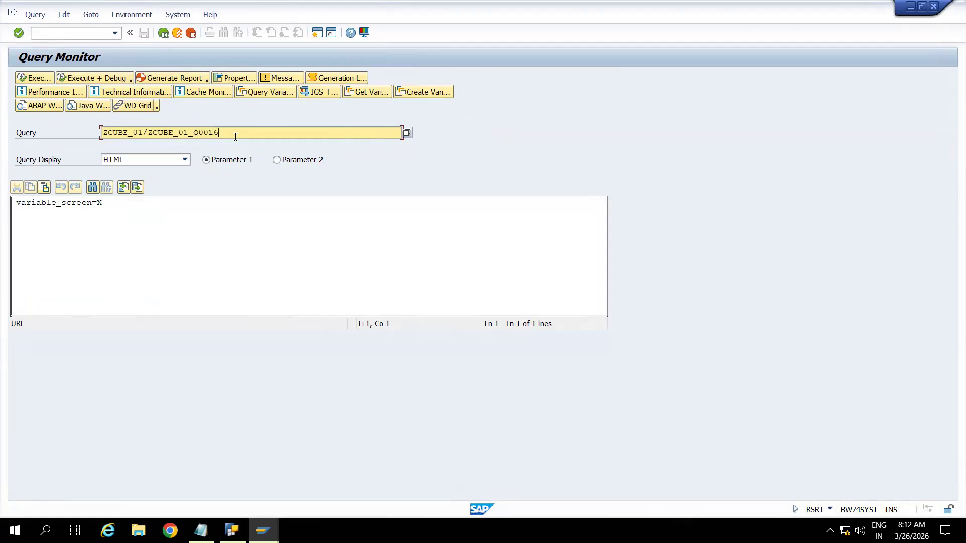
{"action": "left_click", "coordinate": [35, 76]}
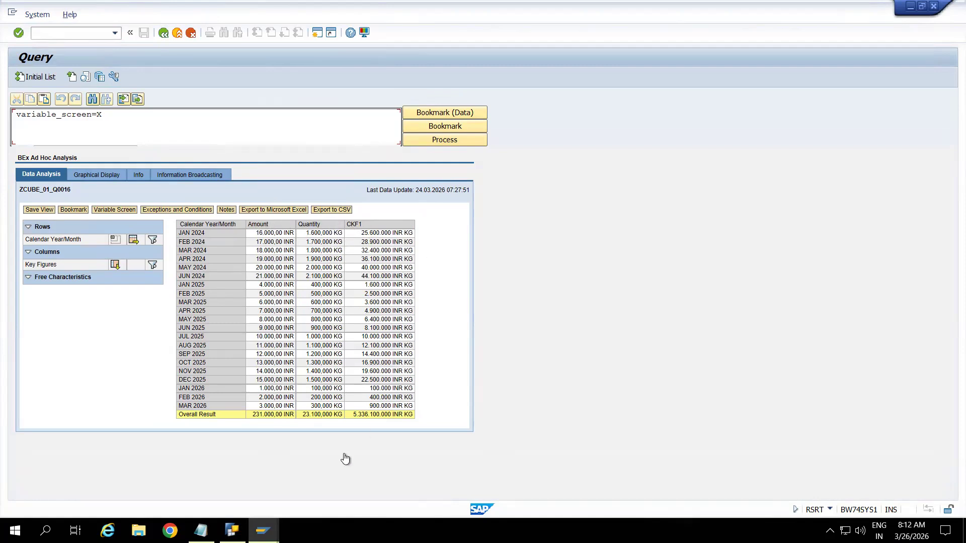
Step: Switch to BEx Query Designer, set the Quantity column to Always Hide and save the query
{"action": "left_click", "coordinate": [232, 531]}
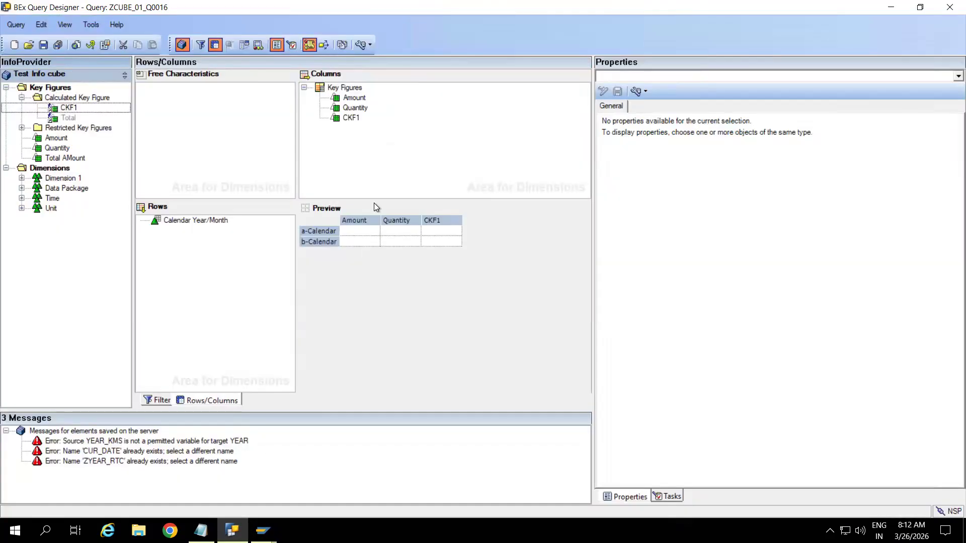
{"action": "left_click", "coordinate": [360, 108]}
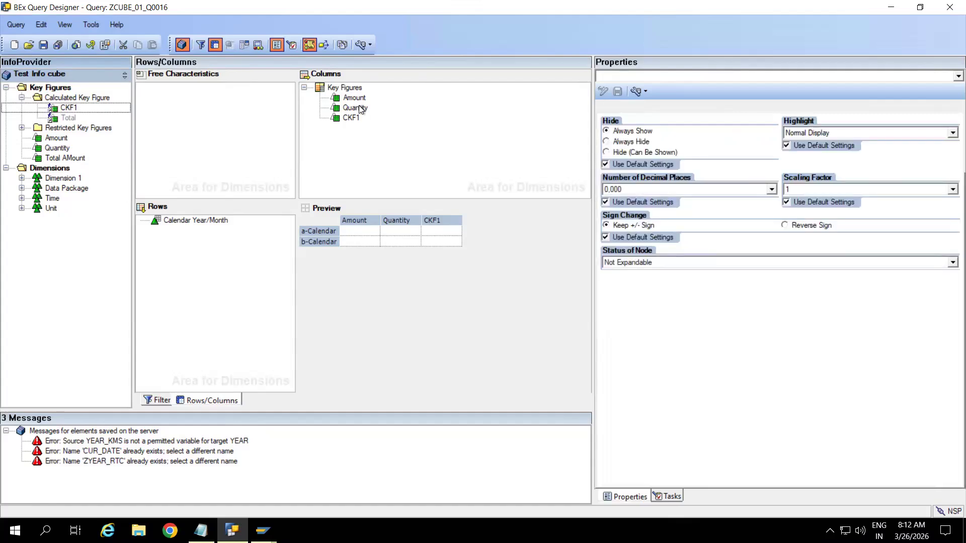
{"action": "left_click", "coordinate": [357, 108]}
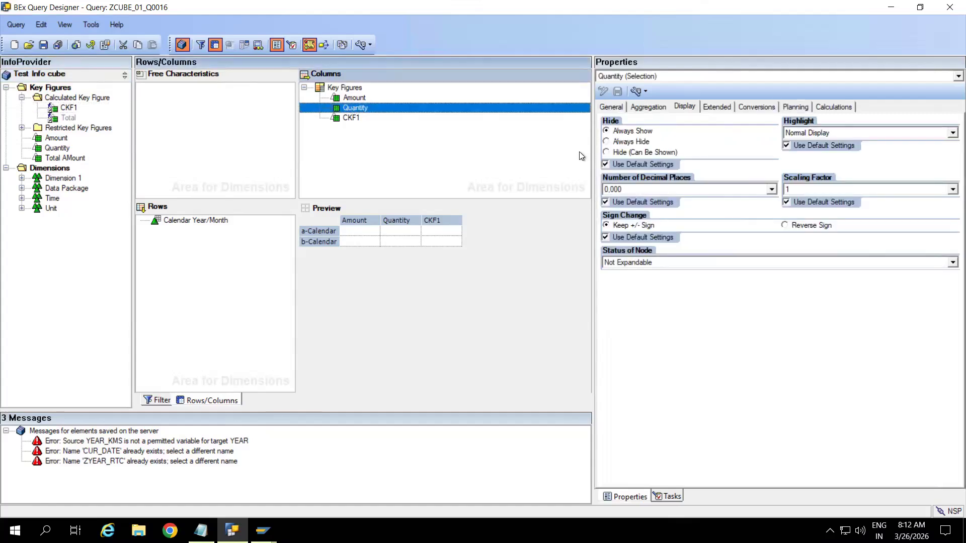
{"action": "left_click", "coordinate": [606, 142]}
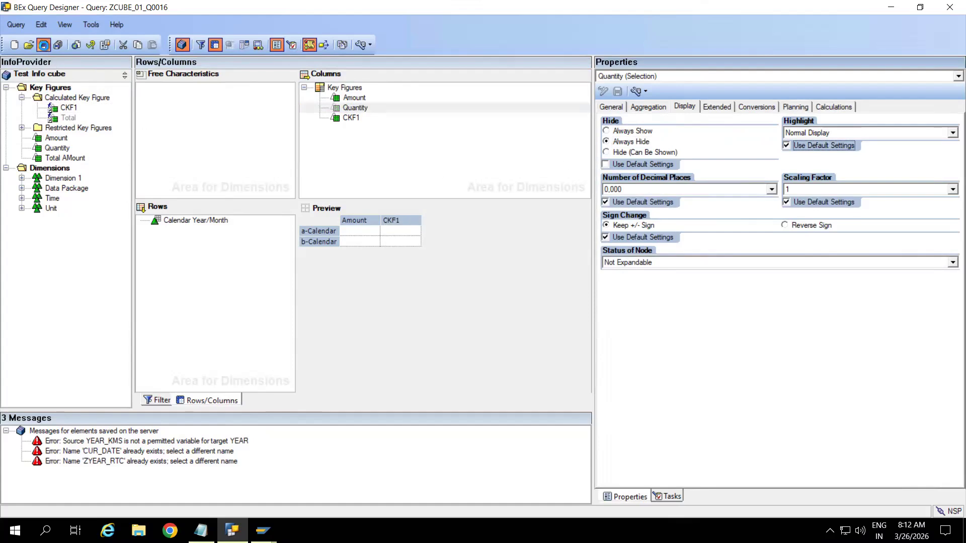
{"action": "left_click", "coordinate": [363, 137]}
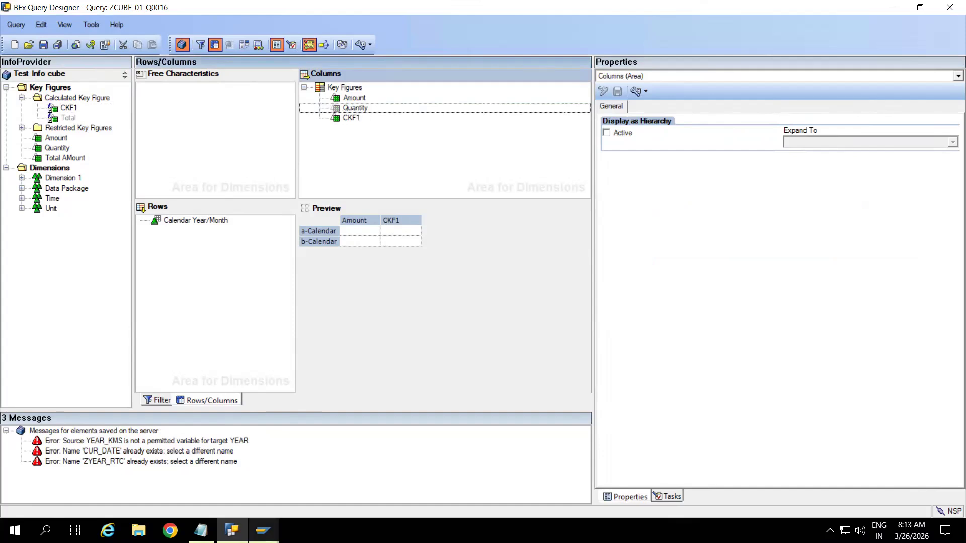
Step: Rerun ZCUBE_01_Q0016 in the SAP Query Monitor to check the output with Quantity hidden
{"action": "mouse_move", "coordinate": [263, 530]}
{"action": "left_click", "coordinate": [301, 445]}
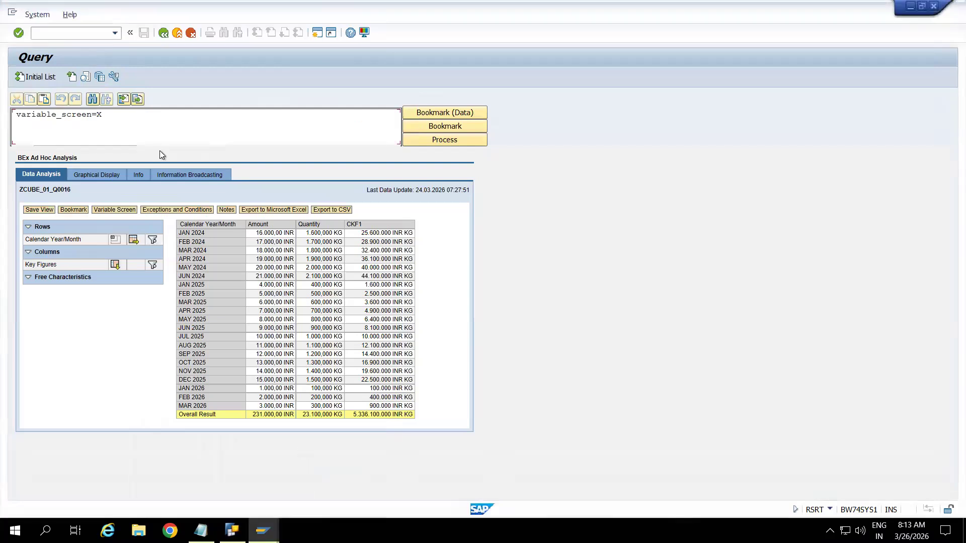
{"action": "left_click", "coordinate": [164, 34]}
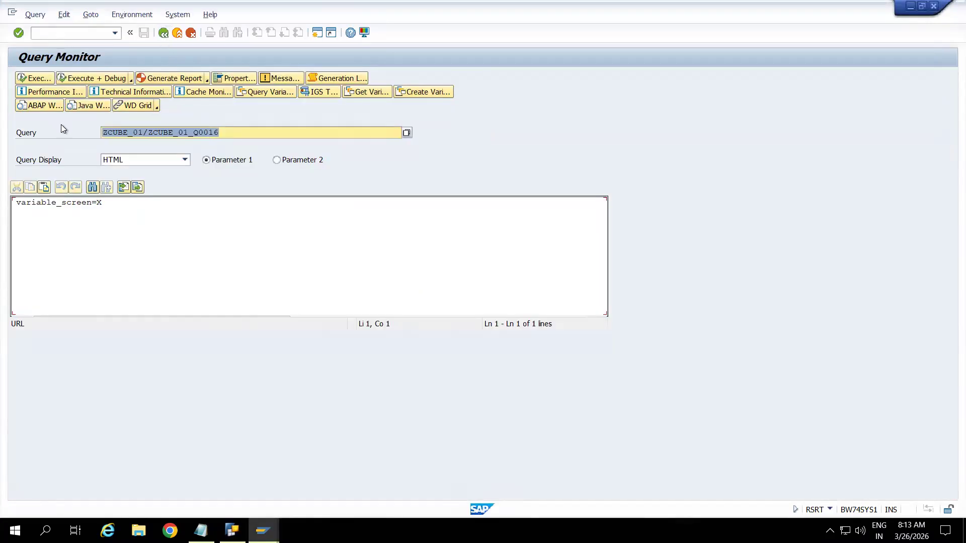
{"action": "left_click", "coordinate": [38, 80]}
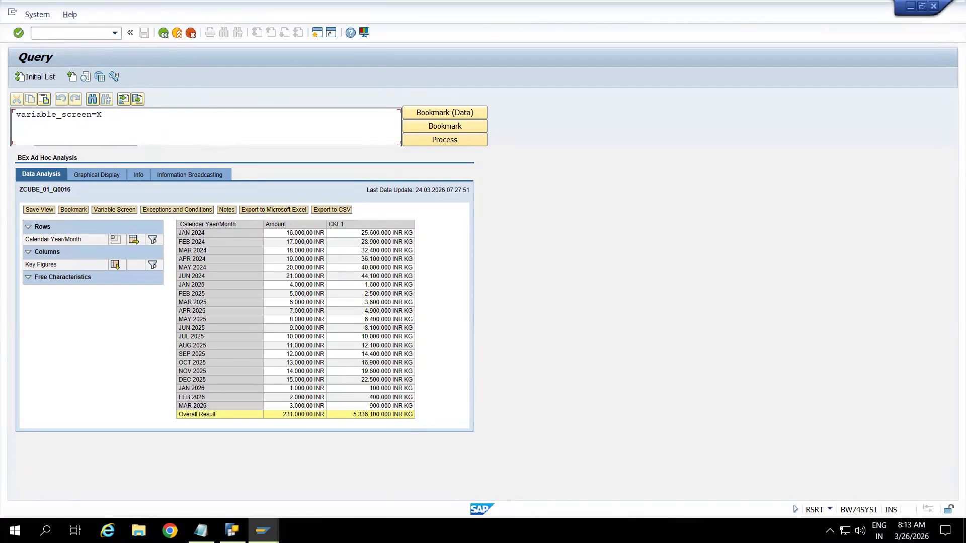
Step: Switch to BEx Query Designer, set the Amount column to Always Hide and save the query
{"action": "left_click", "coordinate": [232, 530]}
{"action": "left_click", "coordinate": [354, 98]}
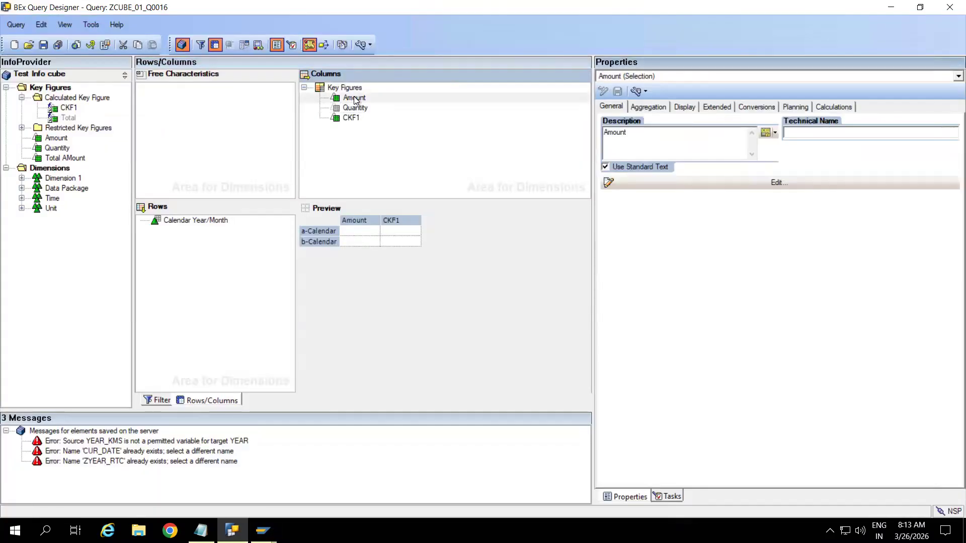
{"action": "left_click", "coordinate": [355, 99]}
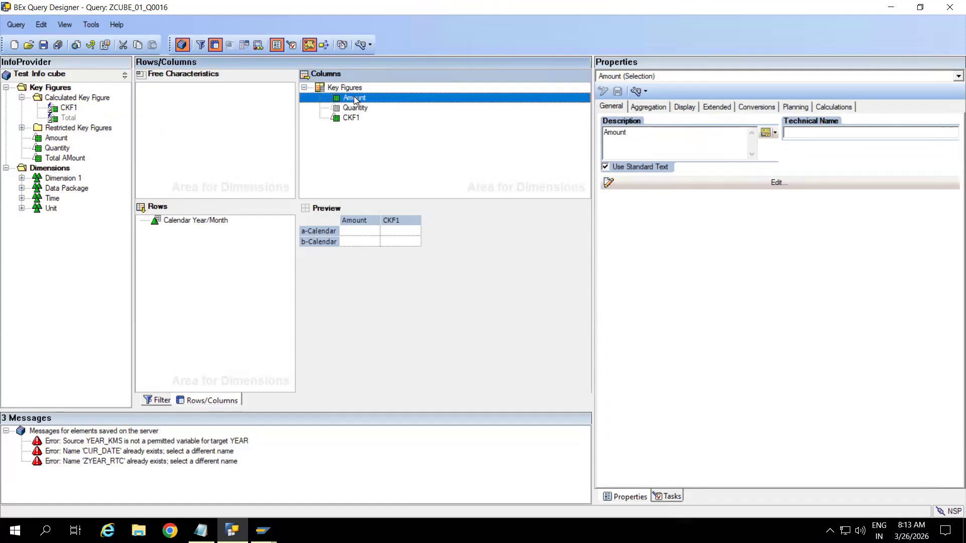
{"action": "left_click", "coordinate": [684, 107]}
{"action": "left_click", "coordinate": [621, 140]}
{"action": "left_click", "coordinate": [43, 46]}
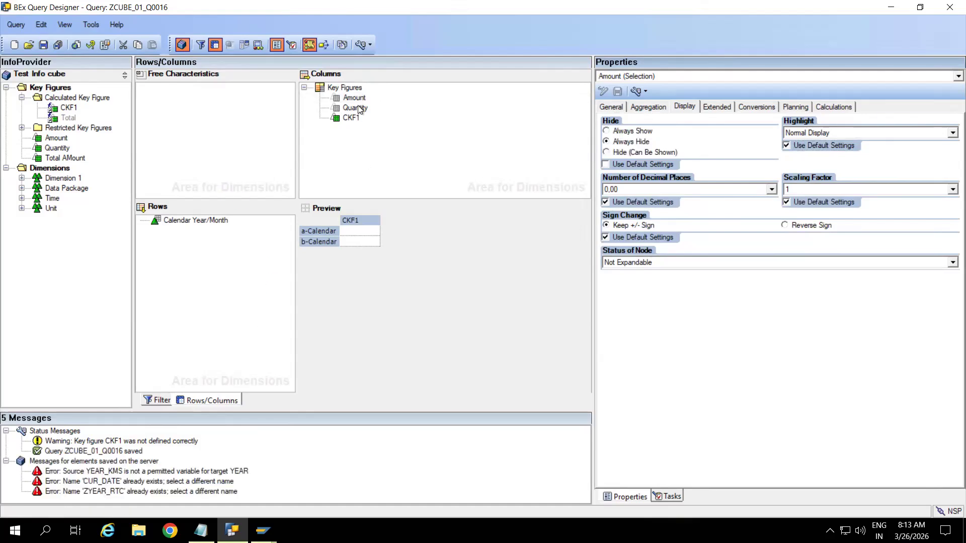
Step: Rerun ZCUBE_01_Q0016 in the SAP Query Monitor to check the output with both Amount and Quantity hidden
{"action": "mouse_move", "coordinate": [263, 531]}
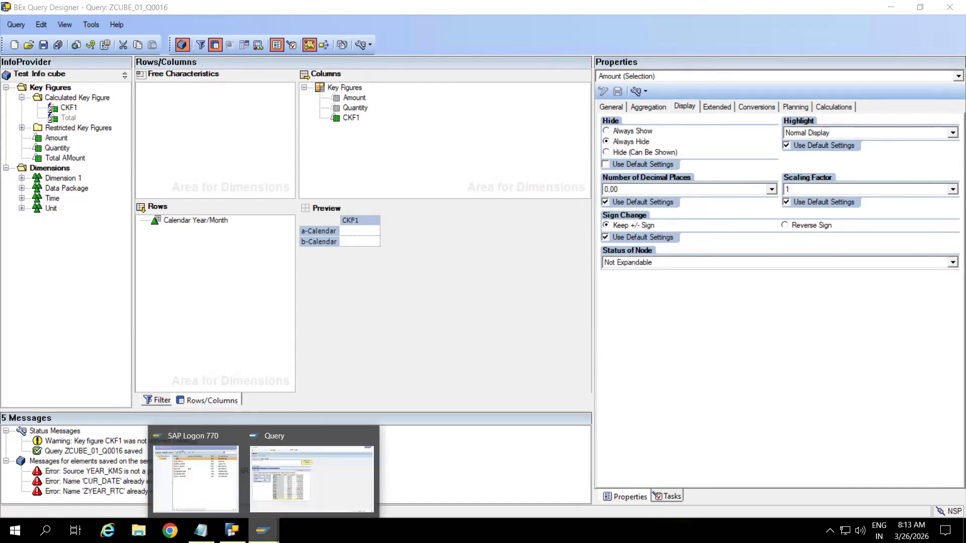
{"action": "left_click", "coordinate": [299, 433]}
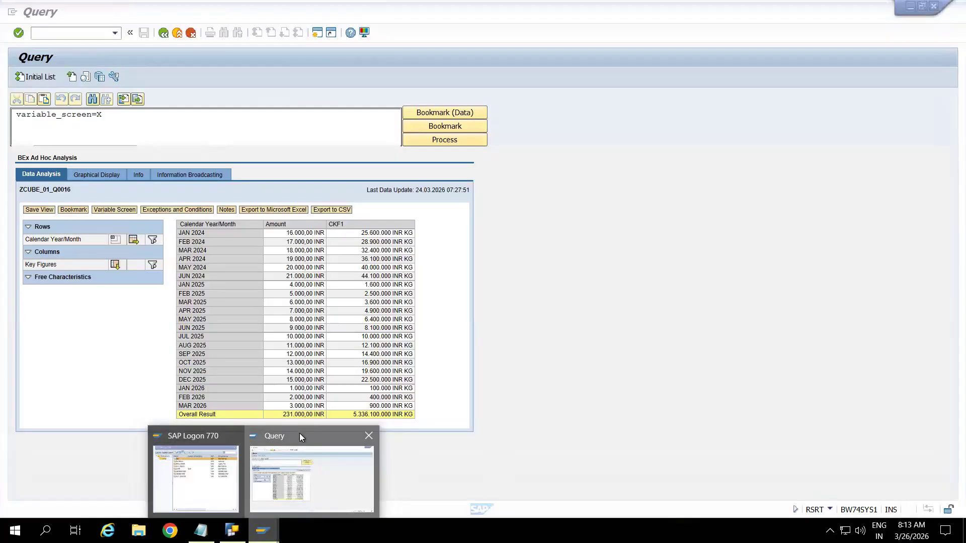
{"action": "left_click", "coordinate": [163, 33]}
{"action": "left_click", "coordinate": [27, 78]}
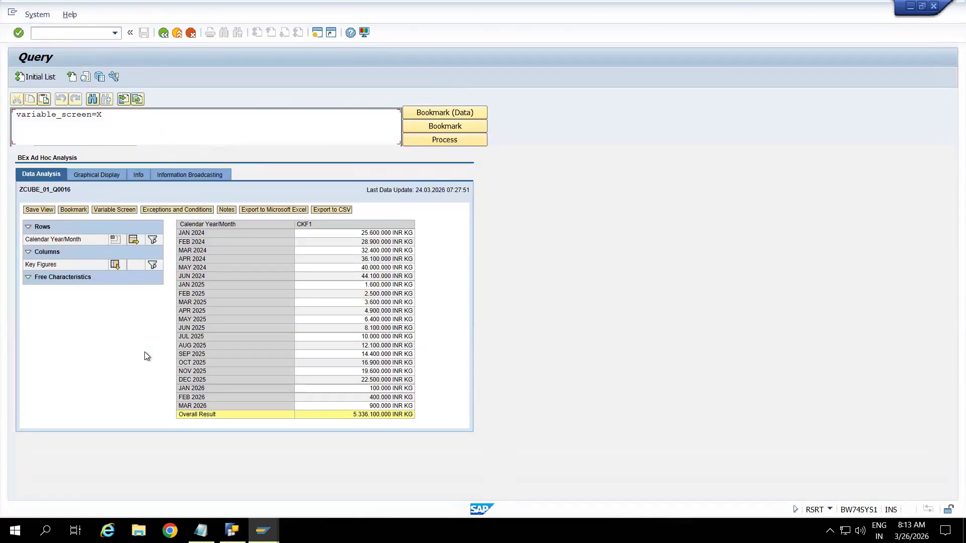
Step: Switch to BEx Query Designer, set the Amount column to Hide (Can Be Shown) and save the query
{"action": "key", "text": "alt+Tab"}
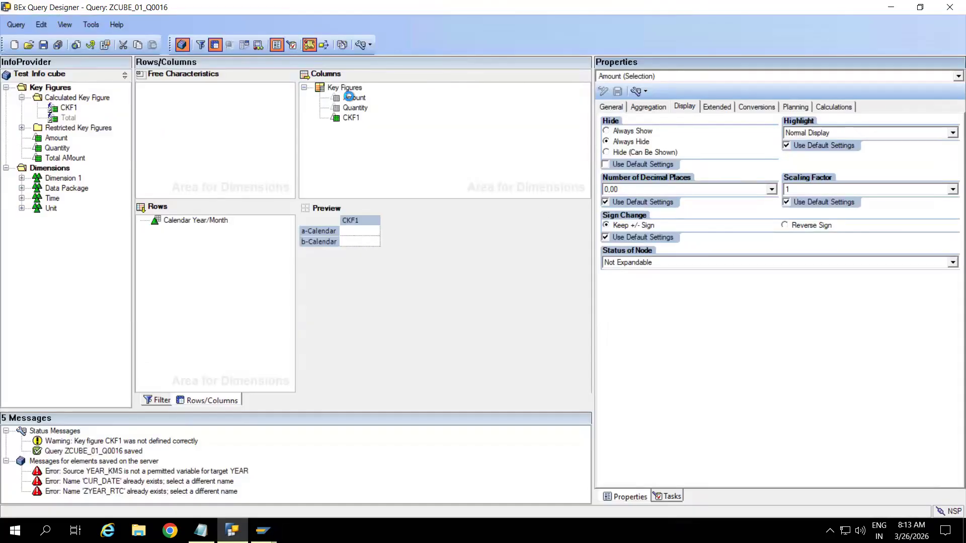
{"action": "left_click", "coordinate": [350, 99]}
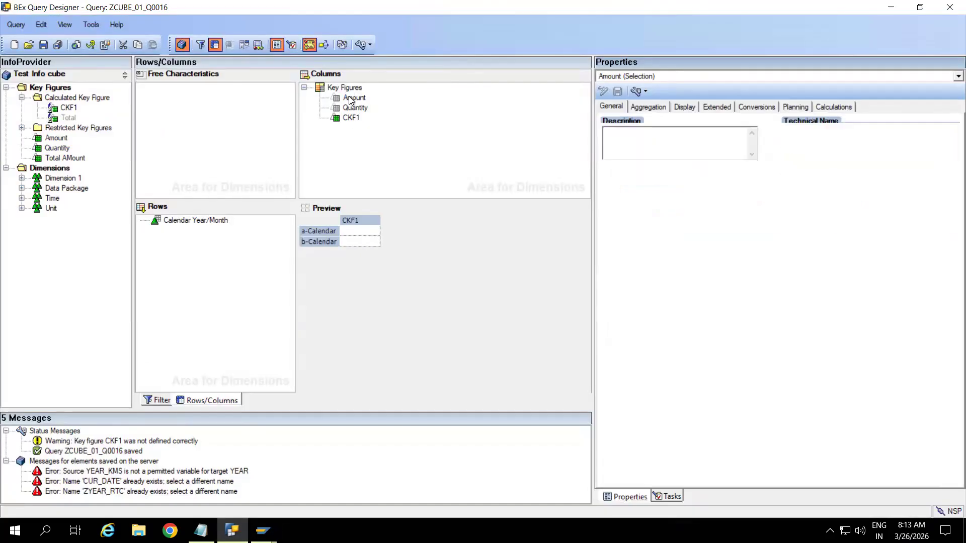
{"action": "left_click", "coordinate": [693, 107]}
{"action": "left_click", "coordinate": [623, 130]}
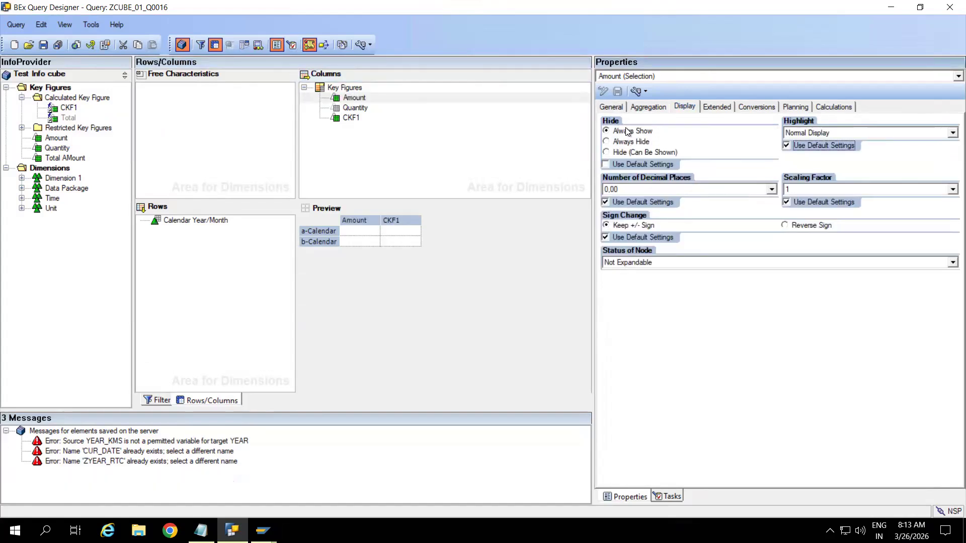
{"action": "left_click", "coordinate": [606, 152]}
{"action": "key", "text": "ctrl+s"}
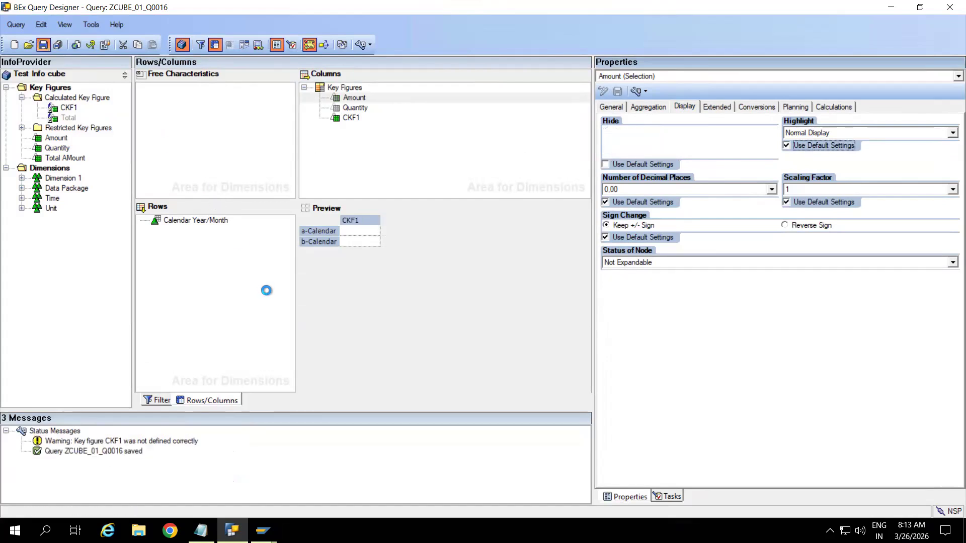
Step: Rerun ZCUBE_01_Q0016 in the SAP Query Monitor to check how the Hide (Can Be Shown) setting affects Amount
{"action": "mouse_move", "coordinate": [263, 531]}
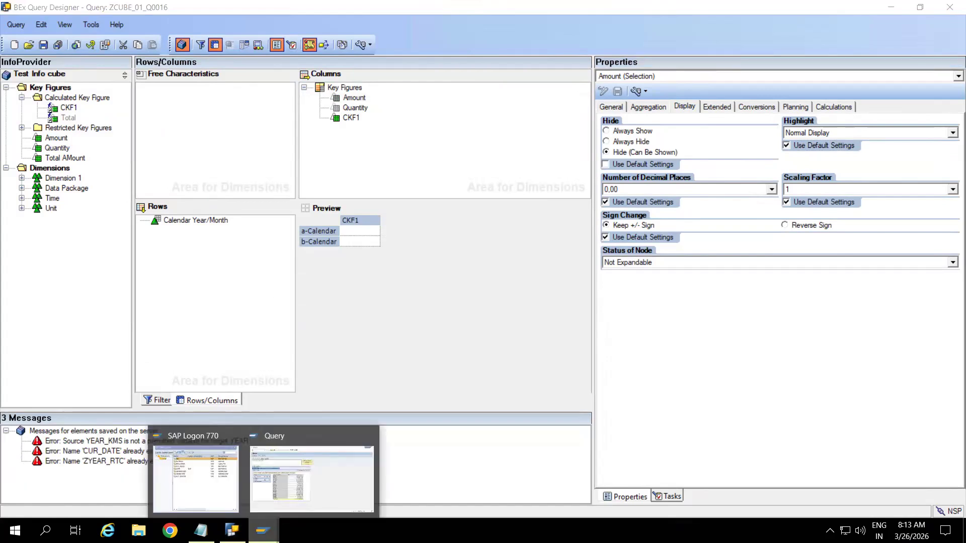
{"action": "left_click", "coordinate": [302, 496]}
{"action": "left_click", "coordinate": [163, 32]}
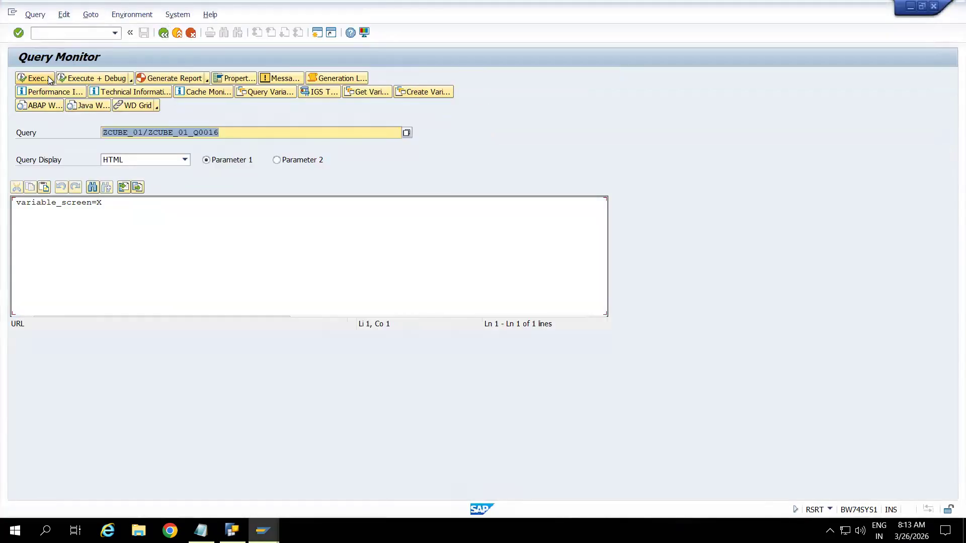
{"action": "left_click", "coordinate": [48, 78]}
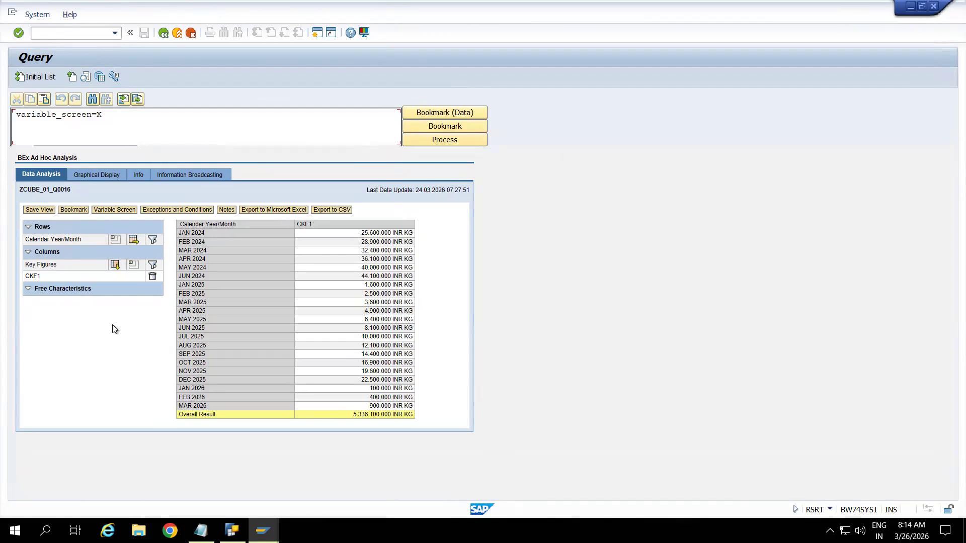
Step: Review the enhanced context menu of Calendar Year/Month for query properties, then rerun ZCUBE_01_Q0016 in the Query Monitor
{"action": "right_click", "coordinate": [221, 223]}
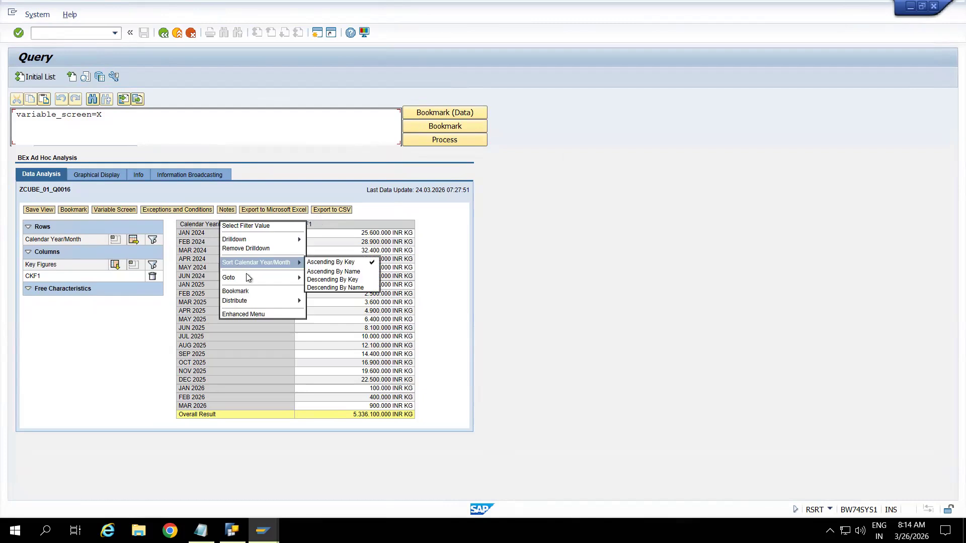
{"action": "left_click", "coordinate": [243, 314]}
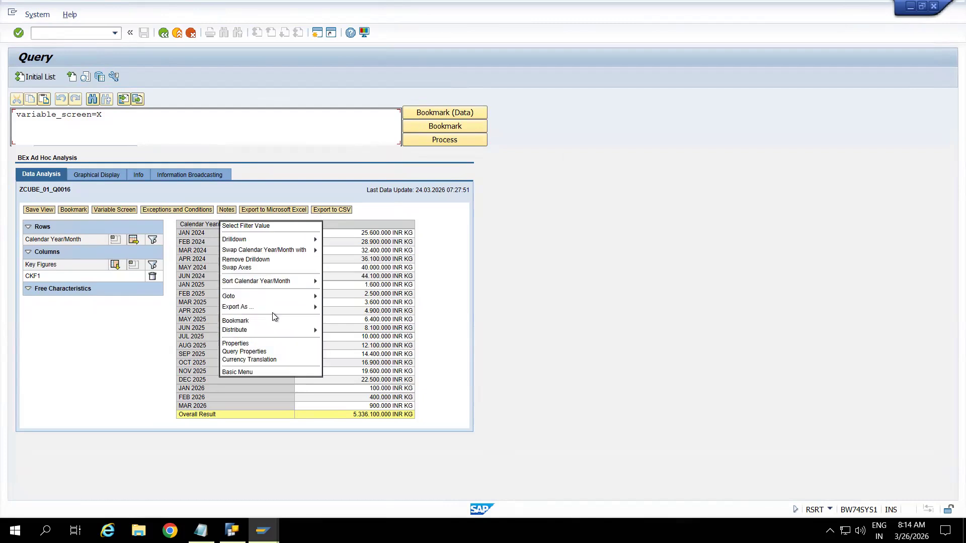
{"action": "left_click", "coordinate": [247, 354]}
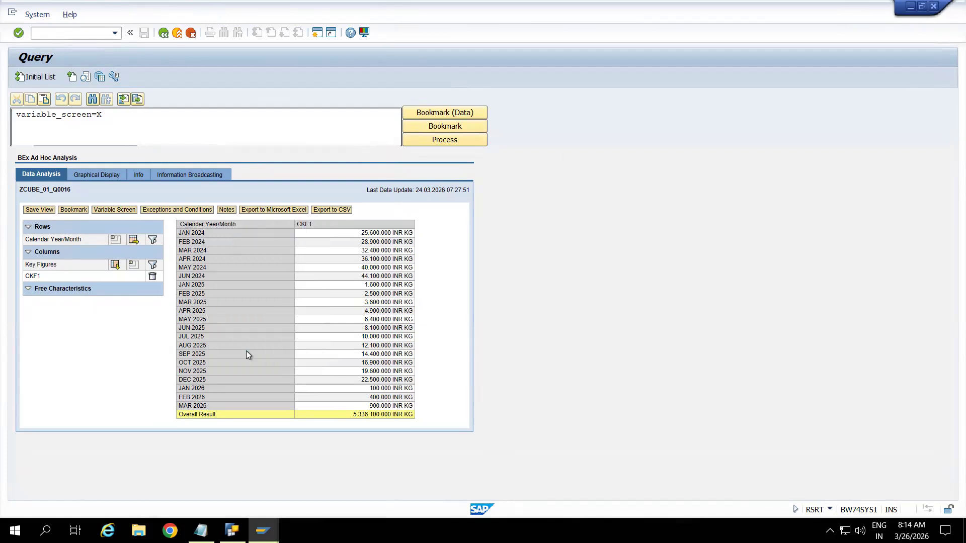
{"action": "left_click", "coordinate": [164, 33]}
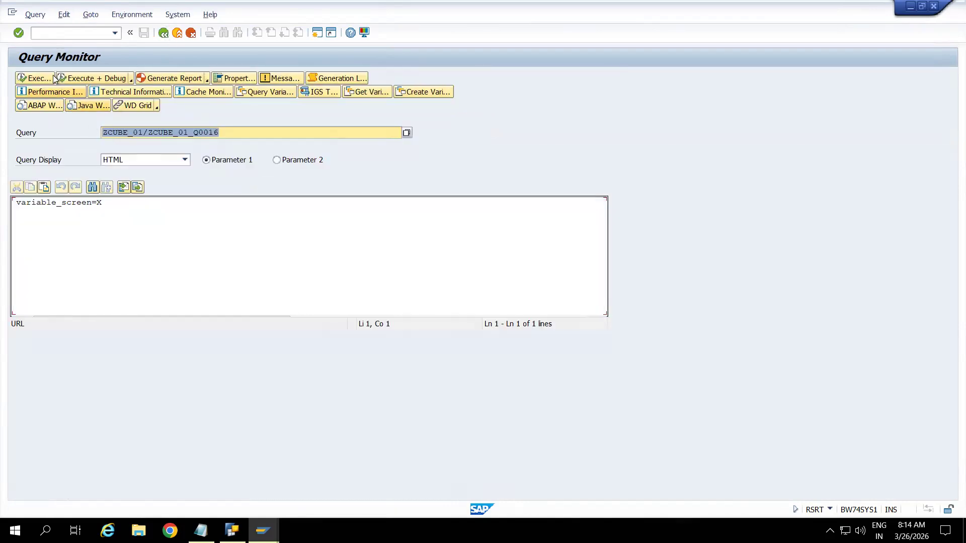
{"action": "left_click", "coordinate": [43, 76]}
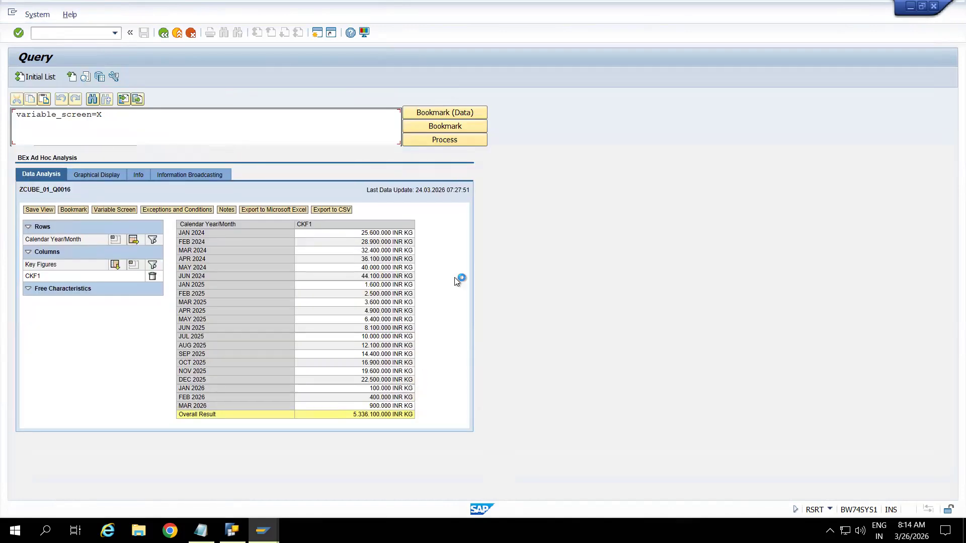
Step: Switch to BEx Query Designer, set both the Amount and Quantity columns to Always Show and save the query
{"action": "key", "text": "alt+Tab"}
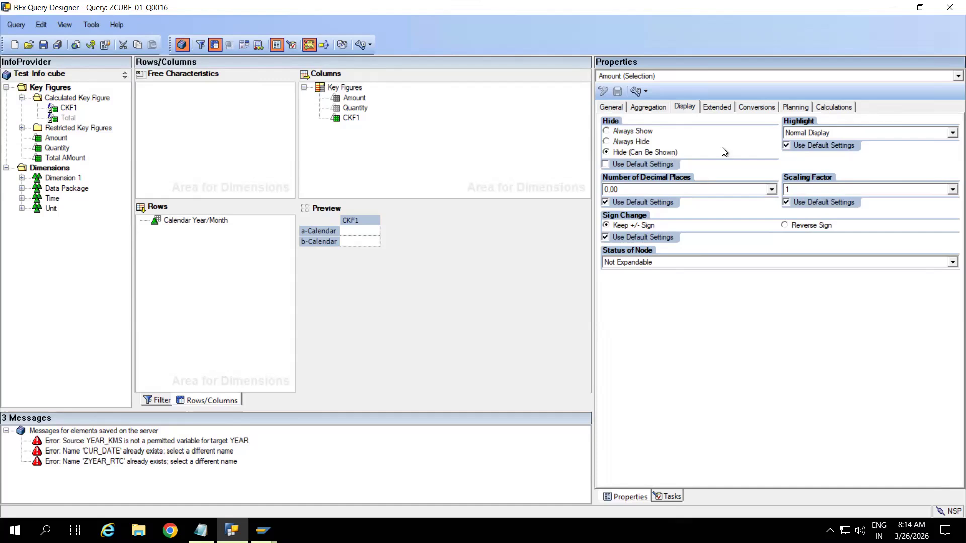
{"action": "left_click", "coordinate": [626, 131]}
{"action": "left_click", "coordinate": [43, 45]}
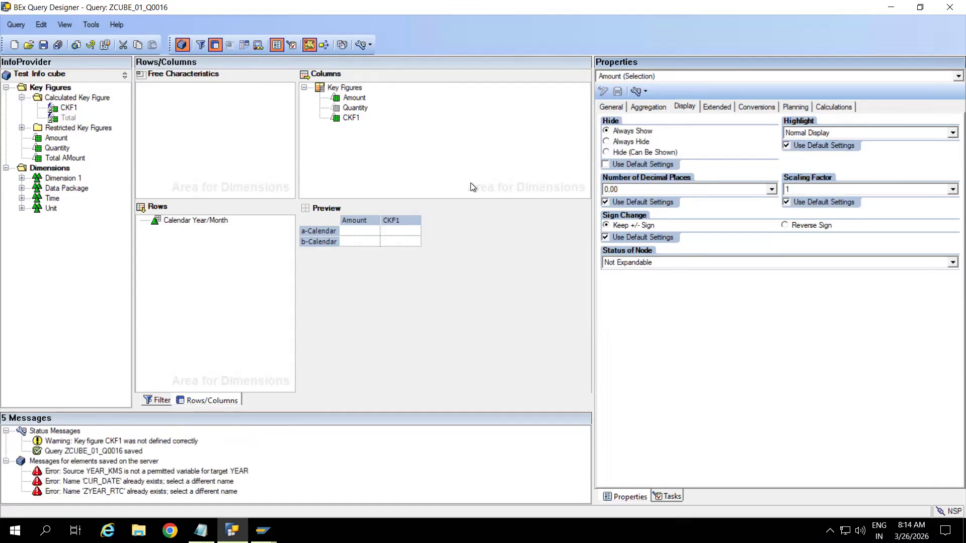
{"action": "left_click", "coordinate": [353, 107]}
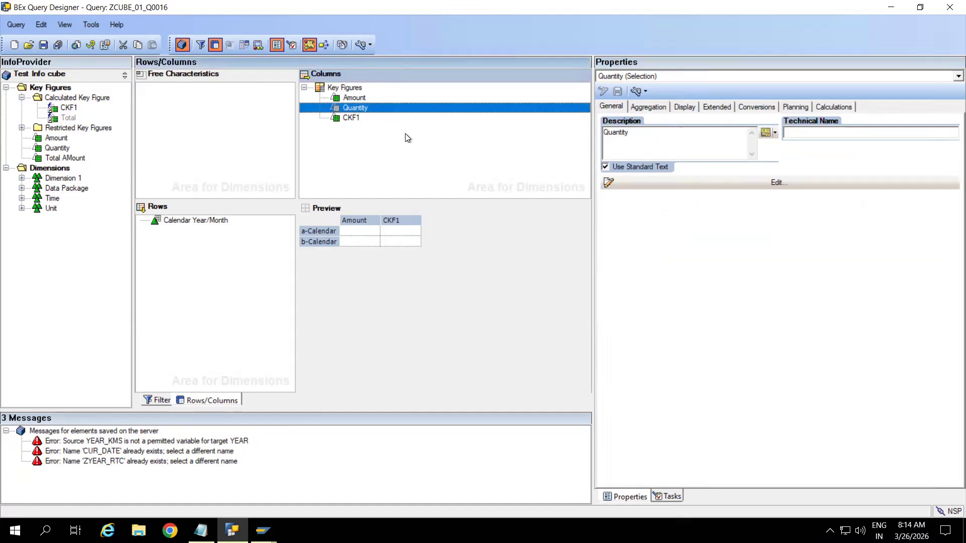
{"action": "left_click", "coordinate": [683, 107]}
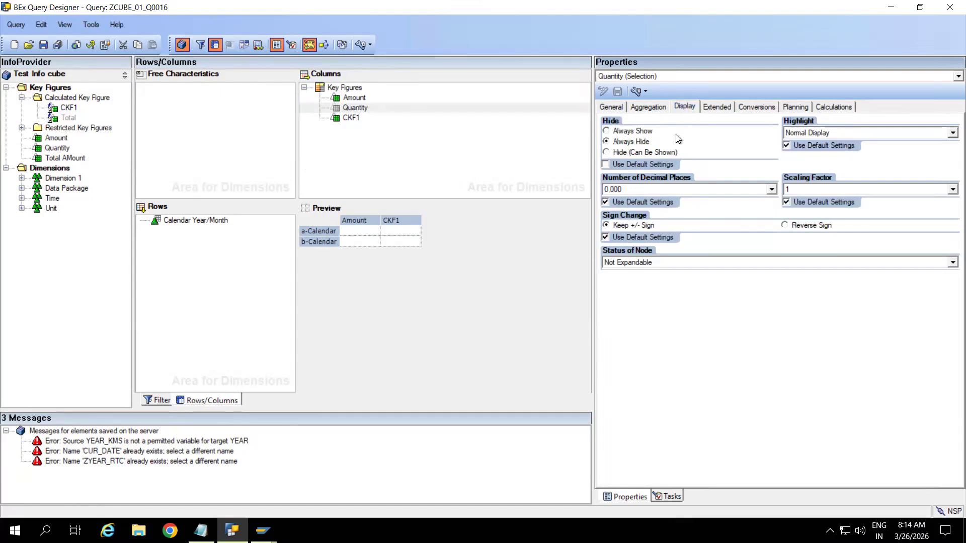
{"action": "left_click", "coordinate": [623, 132]}
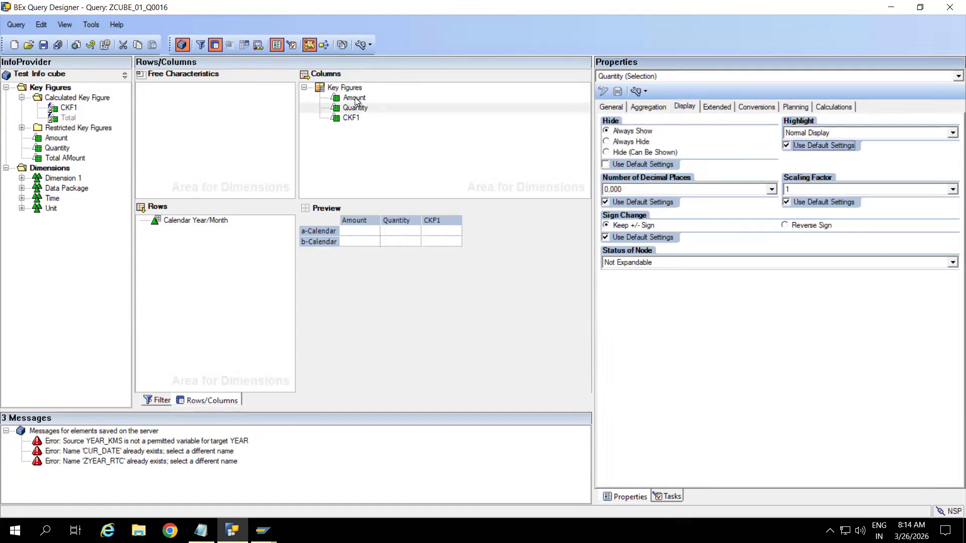
{"action": "left_click", "coordinate": [43, 45]}
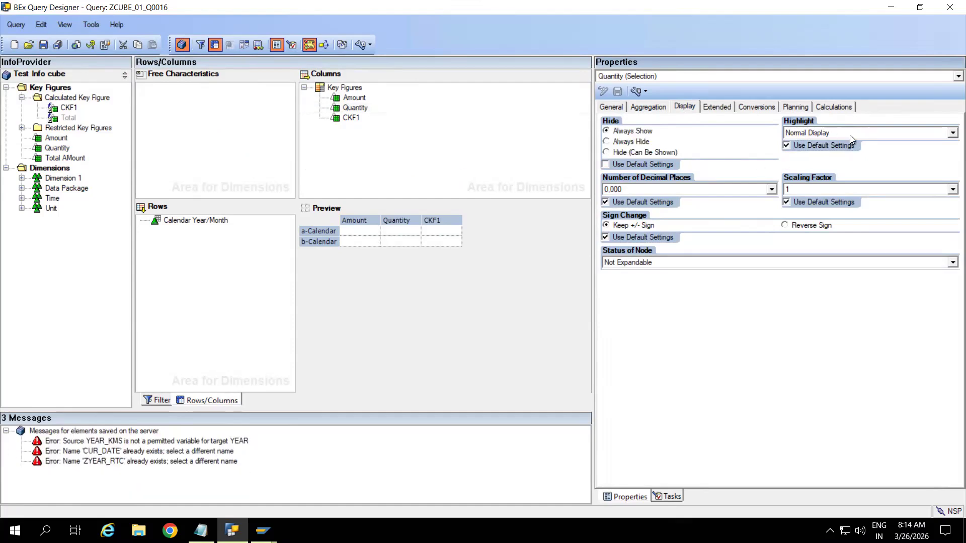
Step: Set the Amount column's highlight to Highlighted Display and save the query
{"action": "left_click", "coordinate": [358, 99]}
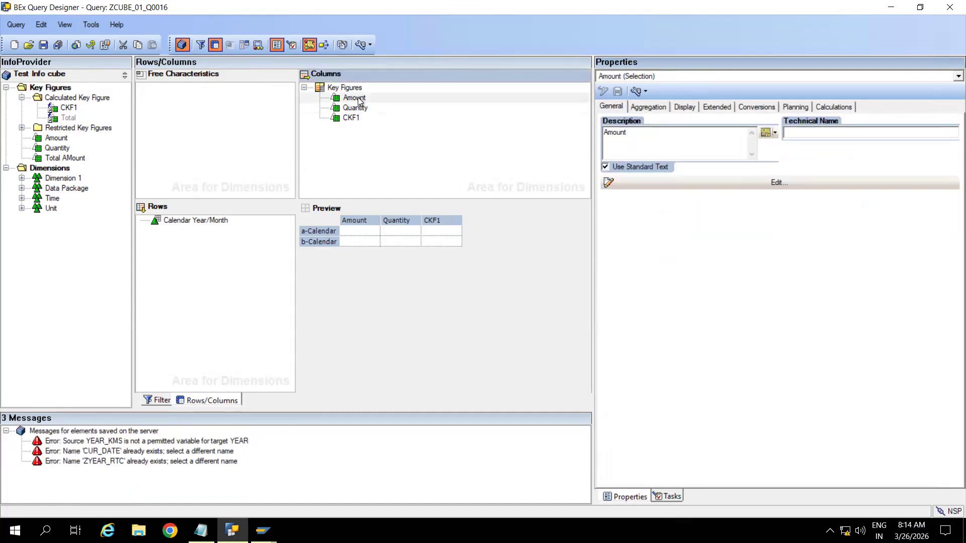
{"action": "left_click", "coordinate": [686, 107]}
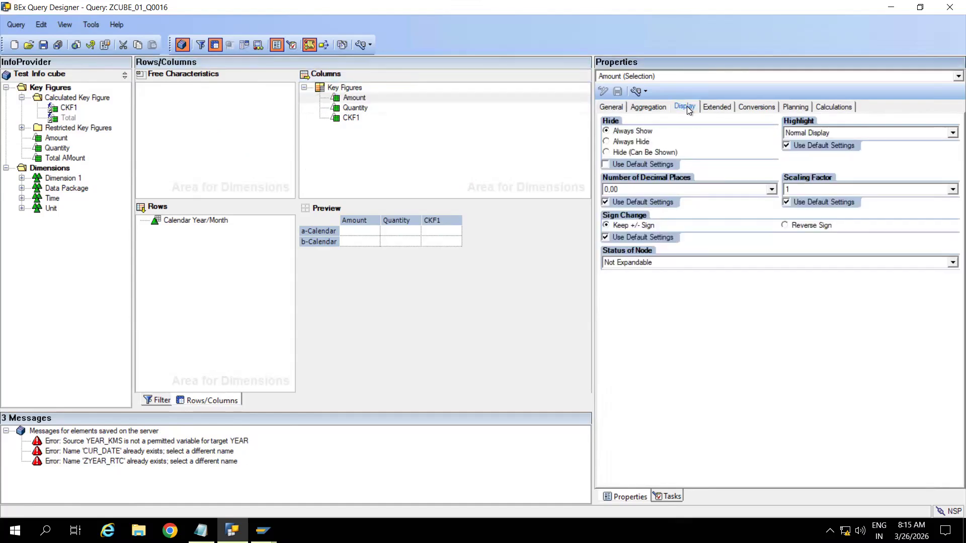
{"action": "left_click", "coordinate": [852, 132]}
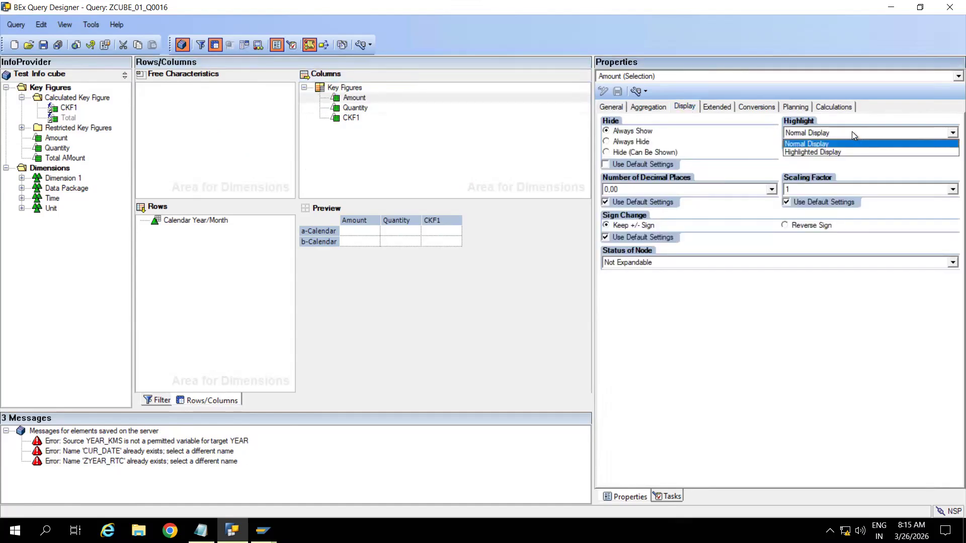
{"action": "left_click", "coordinate": [830, 152]}
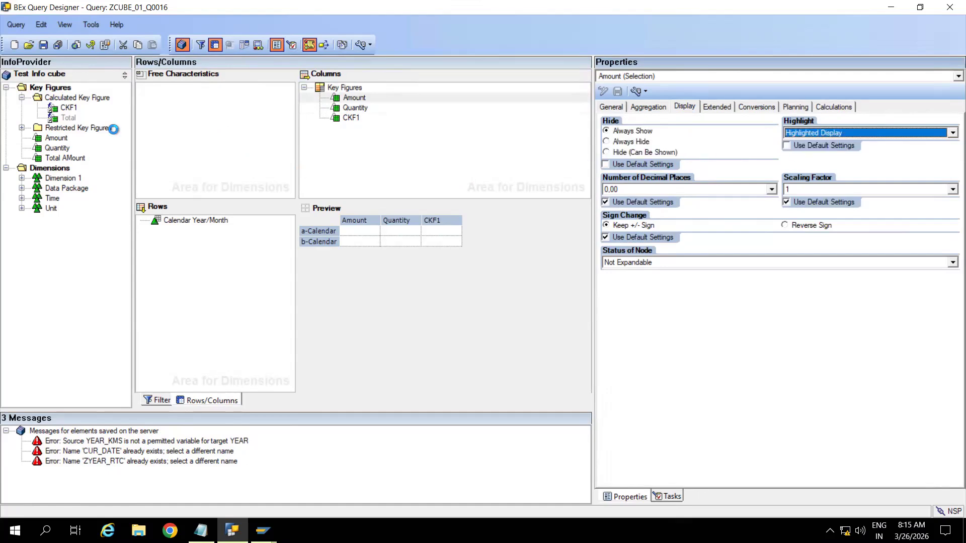
{"action": "left_click", "coordinate": [44, 44]}
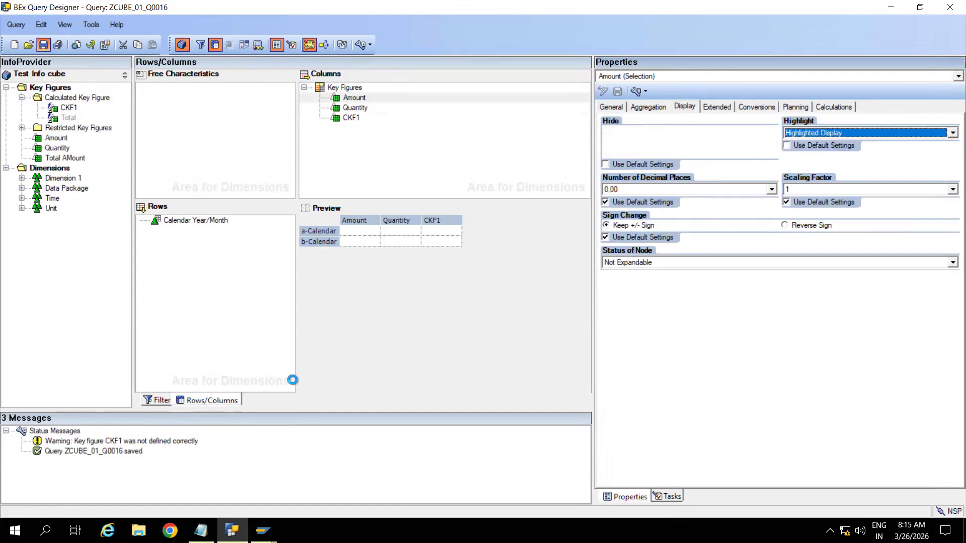
{"action": "scroll", "coordinate": [273, 435], "scroll_direction": "down", "scroll_amount": 1}
Step: Switch to the SAP Query Monitor and rerun ZCUBE_01_Q0016 to check how the highlighted Amount column looks
{"action": "mouse_move", "coordinate": [263, 531]}
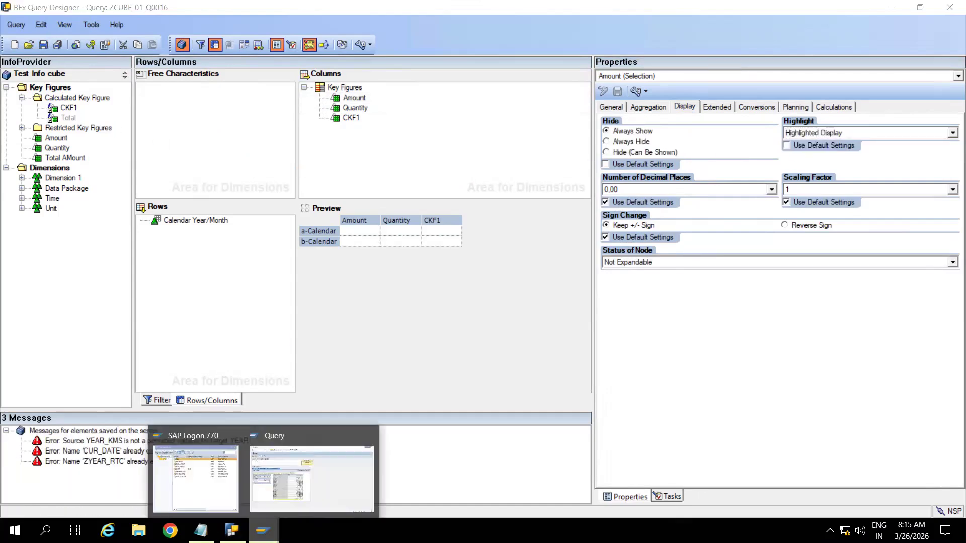
{"action": "left_click", "coordinate": [304, 434]}
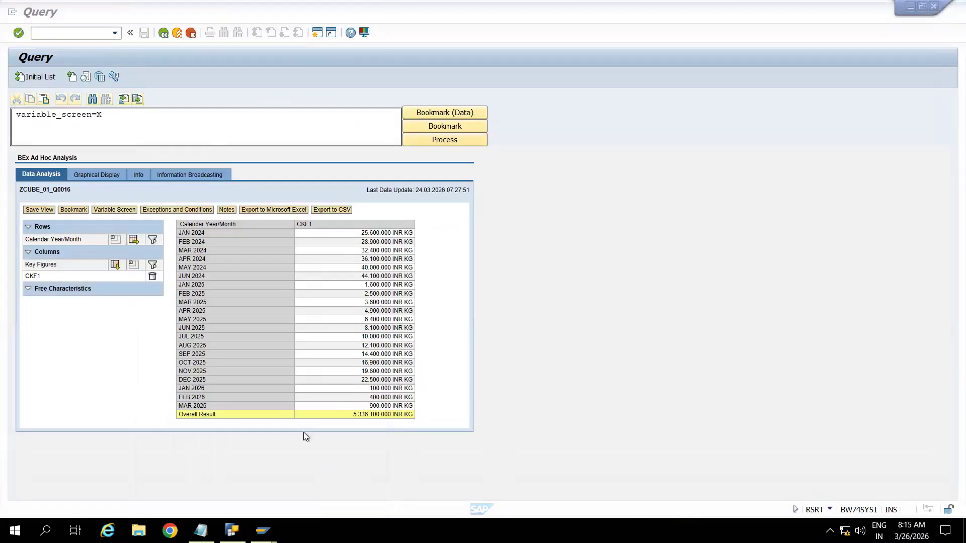
{"action": "left_click", "coordinate": [162, 39]}
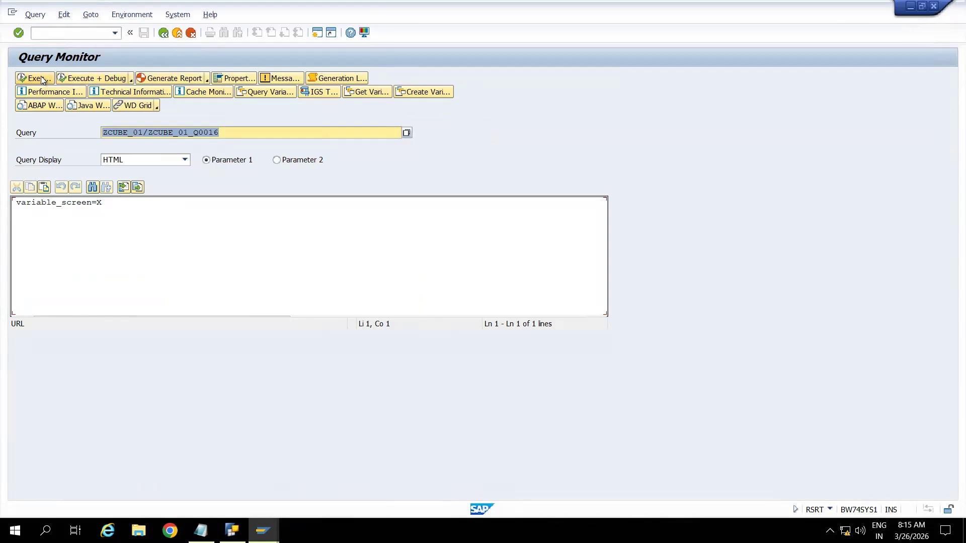
{"action": "left_click", "coordinate": [40, 78]}
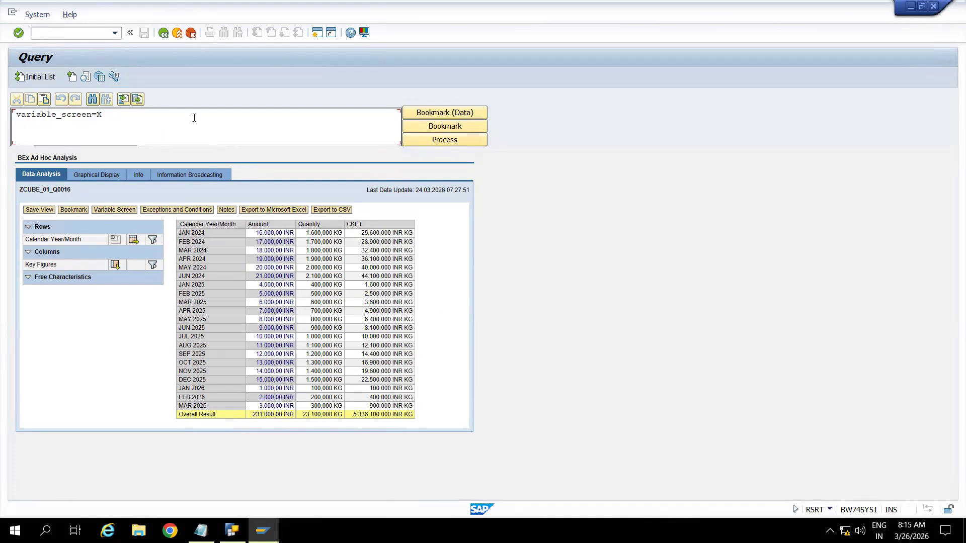
{"action": "left_click", "coordinate": [164, 33]}
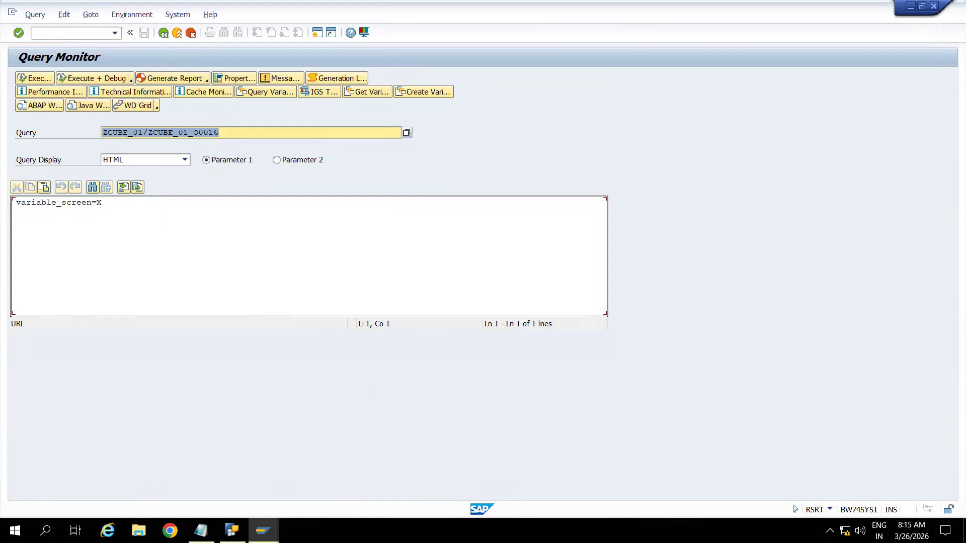
Step: Switch to BEx Query Designer, set Amount's highlight to Normal Display and Quantity's to Highlighted Display, and save the query
{"action": "key", "text": "alt+Tab"}
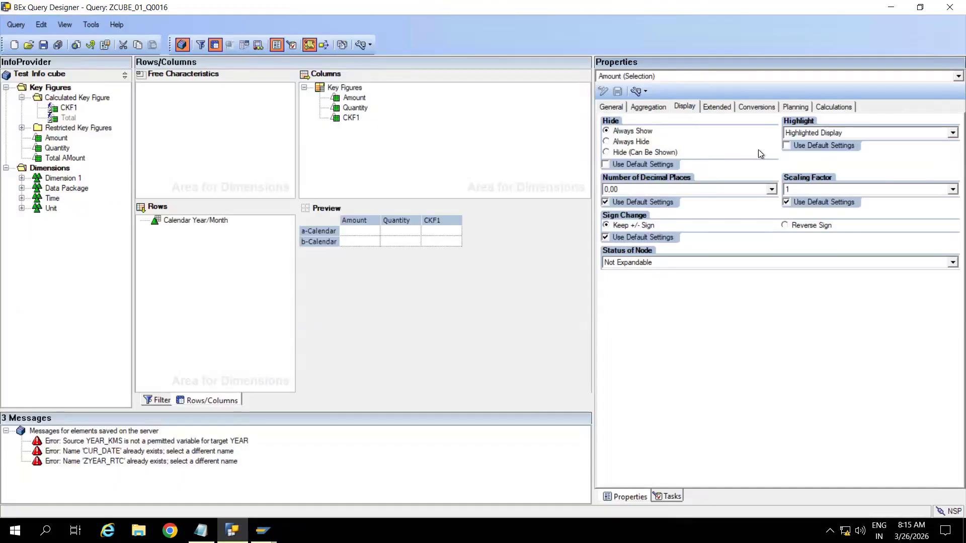
{"action": "left_click", "coordinate": [838, 135]}
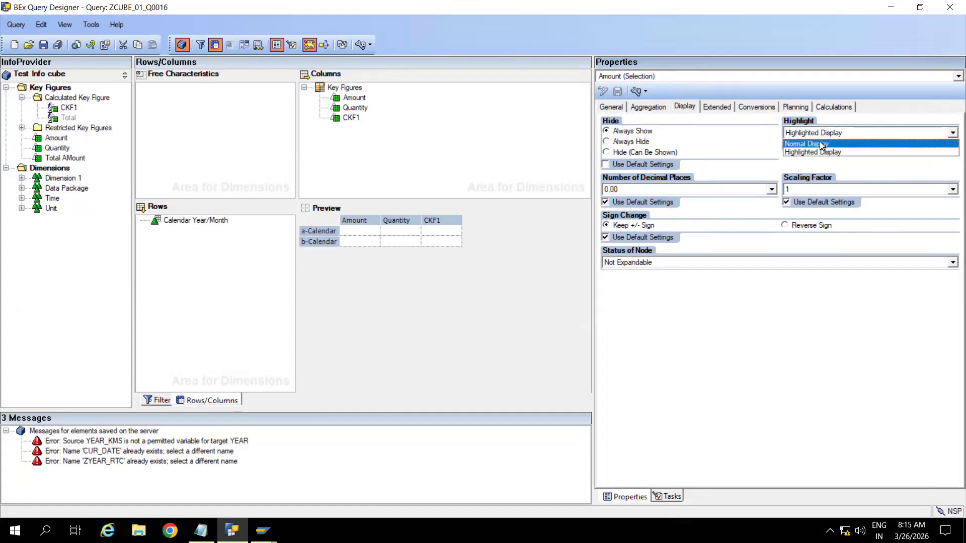
{"action": "left_click", "coordinate": [825, 144]}
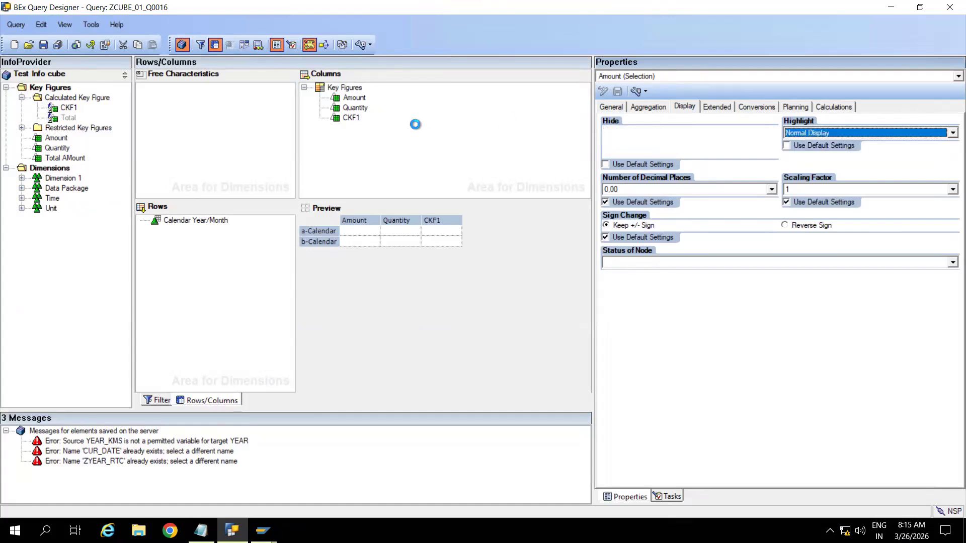
{"action": "left_click", "coordinate": [355, 109]}
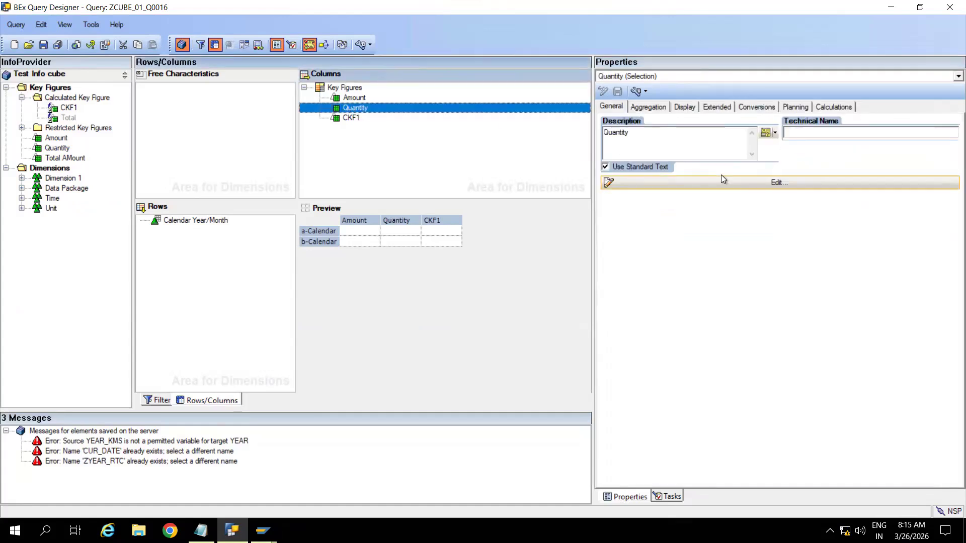
{"action": "left_click", "coordinate": [683, 107]}
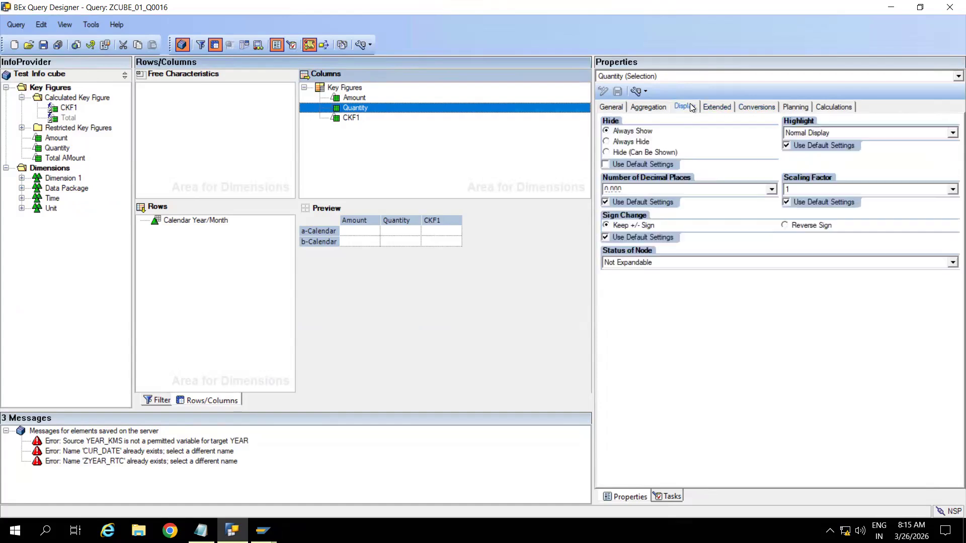
{"action": "left_click", "coordinate": [856, 134]}
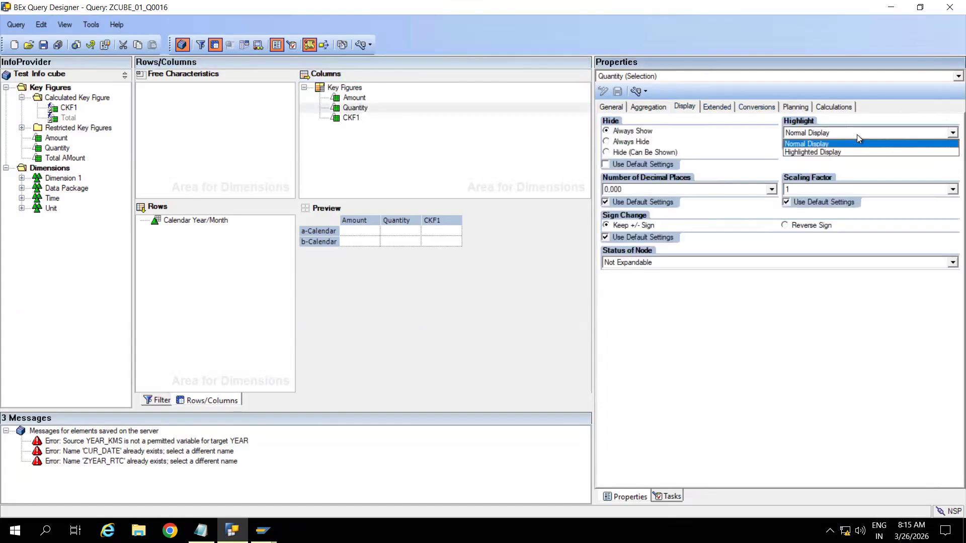
{"action": "left_click", "coordinate": [832, 150]}
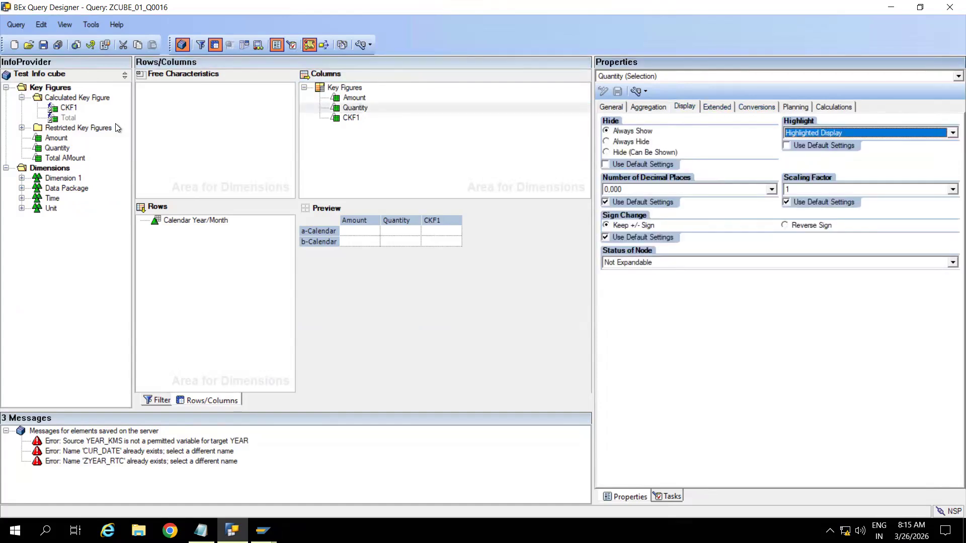
{"action": "left_click", "coordinate": [44, 43]}
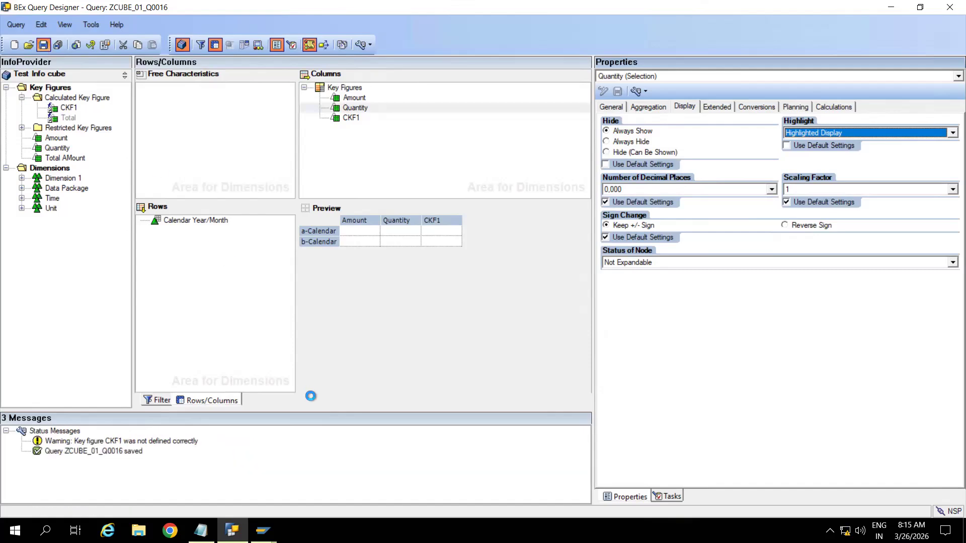
Step: Rerun ZCUBE_01_Q0016 in the SAP Query Monitor to check the output with Quantity highlighted instead of Amount
{"action": "mouse_move", "coordinate": [263, 531]}
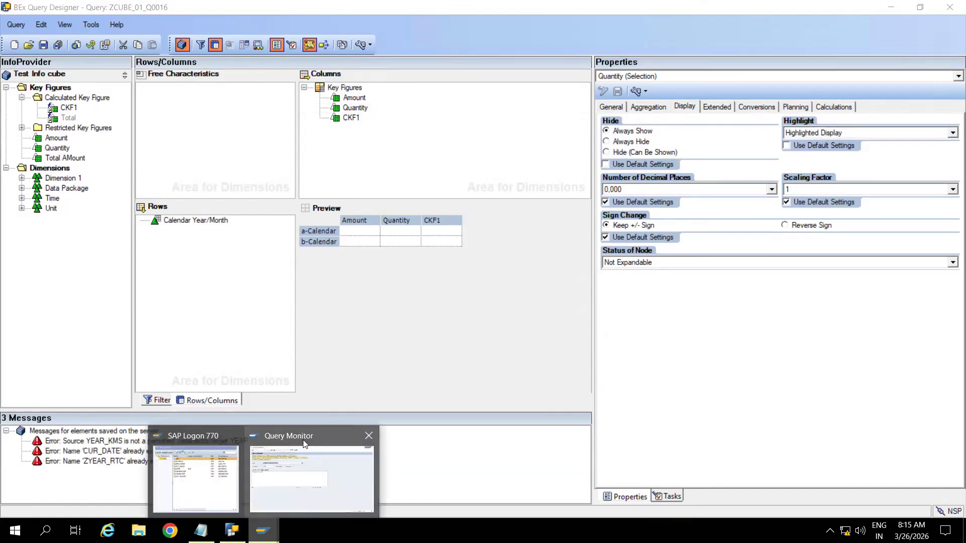
{"action": "left_click", "coordinate": [312, 471]}
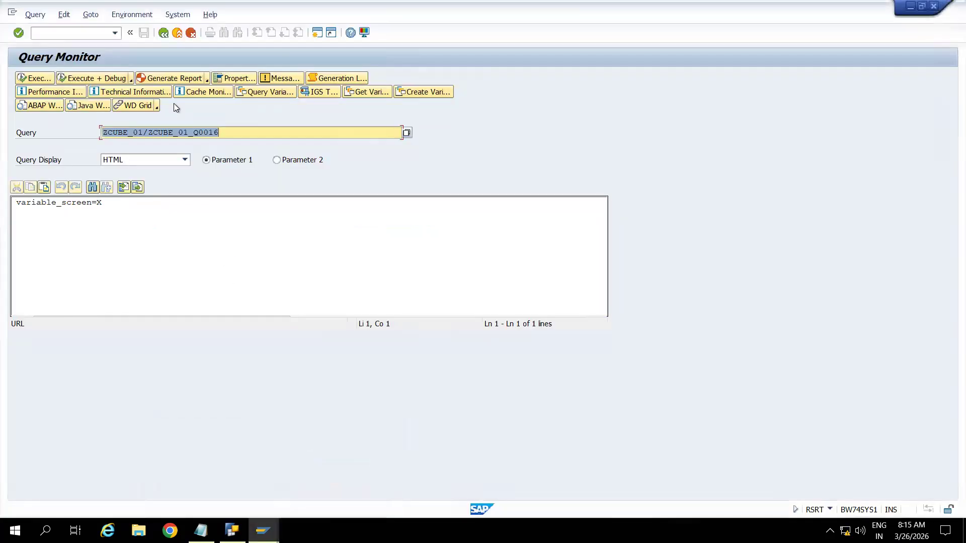
{"action": "left_click", "coordinate": [38, 78]}
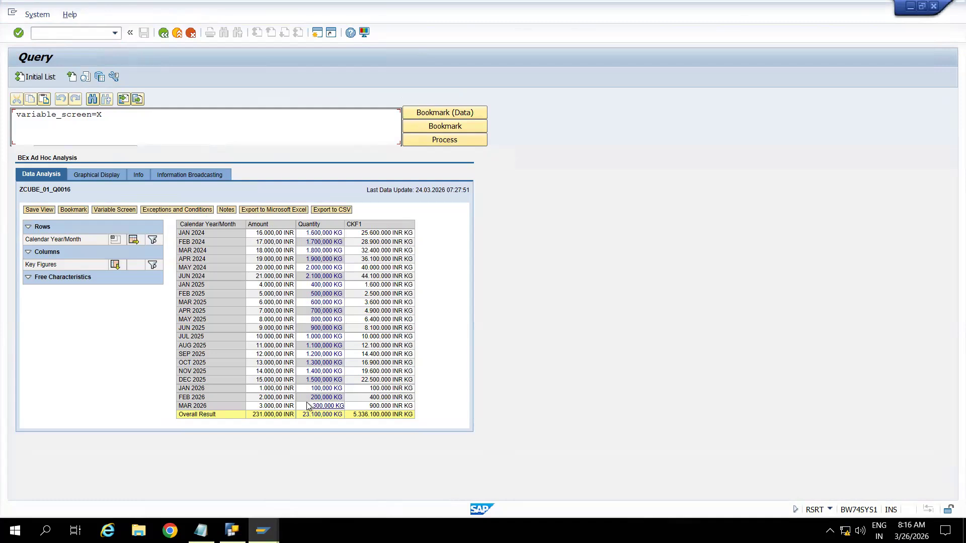
Step: Switch to BEx Query Designer and set the Quantity column's highlight to Normal Display
{"action": "mouse_move", "coordinate": [231, 530]}
{"action": "left_click", "coordinate": [235, 477]}
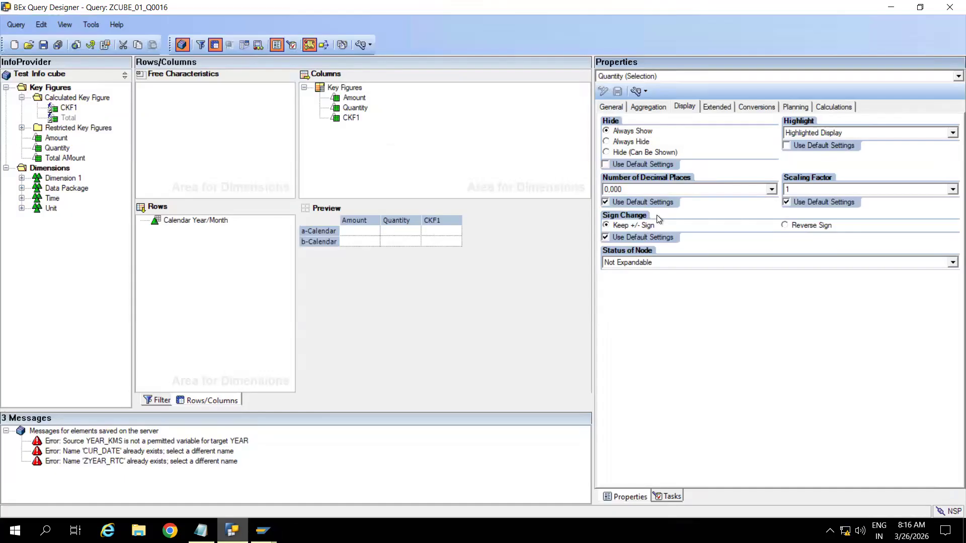
{"action": "left_click", "coordinate": [853, 127]}
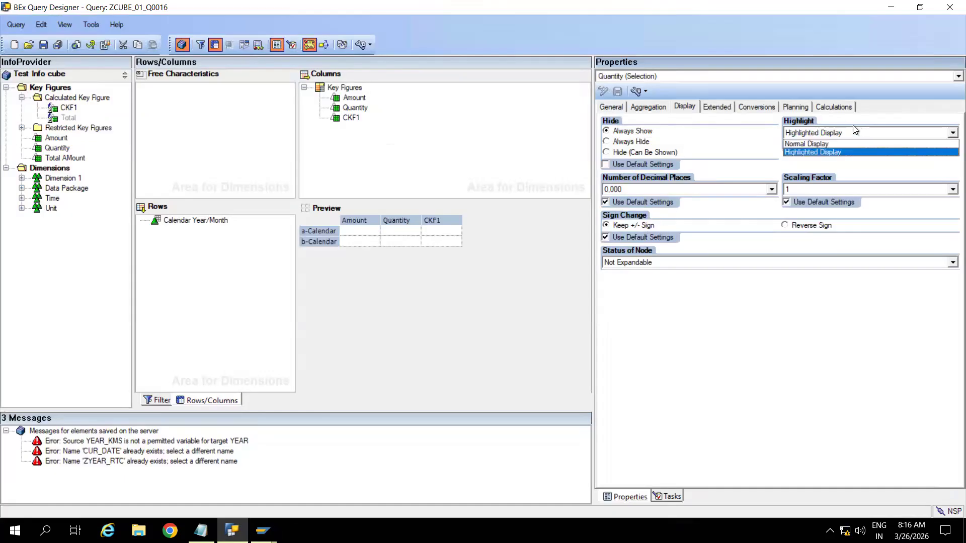
{"action": "left_click", "coordinate": [820, 146]}
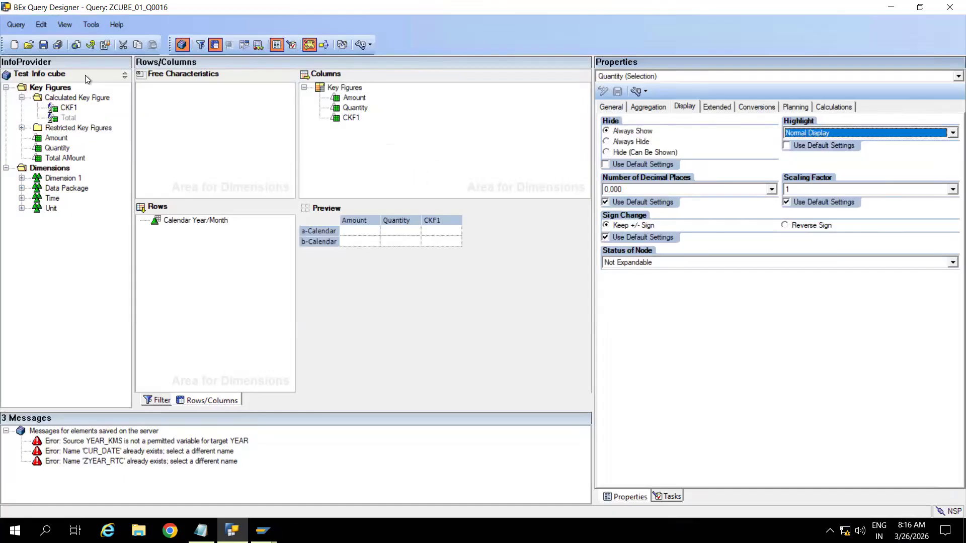
Step: Save query ZCUBE_01_Q0016 and switch to its output in the SAP Query Monitor
{"action": "left_click", "coordinate": [44, 45]}
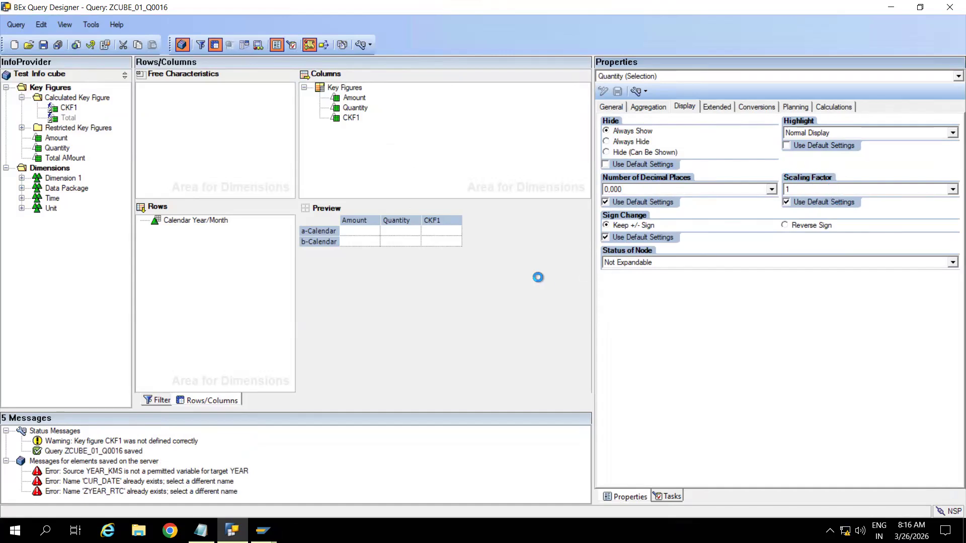
{"action": "left_click", "coordinate": [263, 531]}
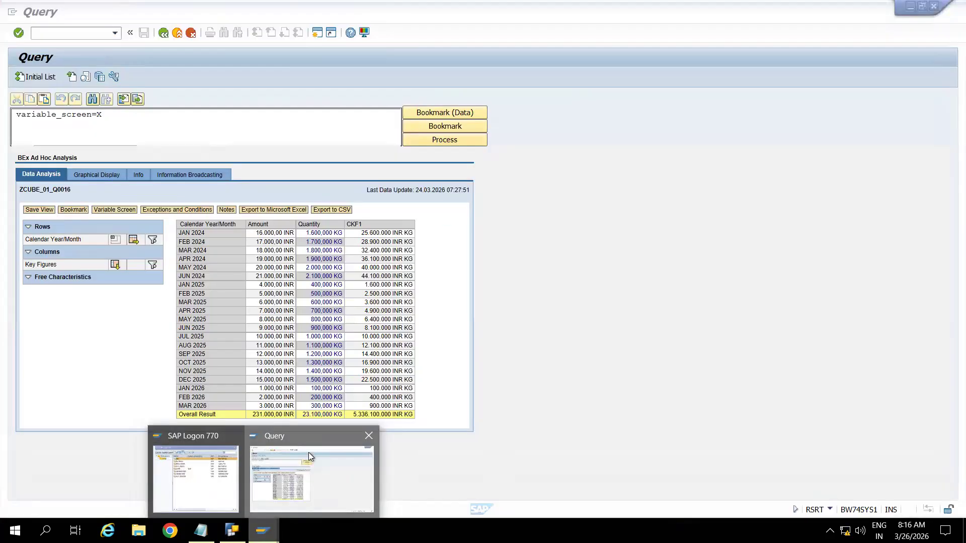
{"action": "left_click", "coordinate": [308, 452]}
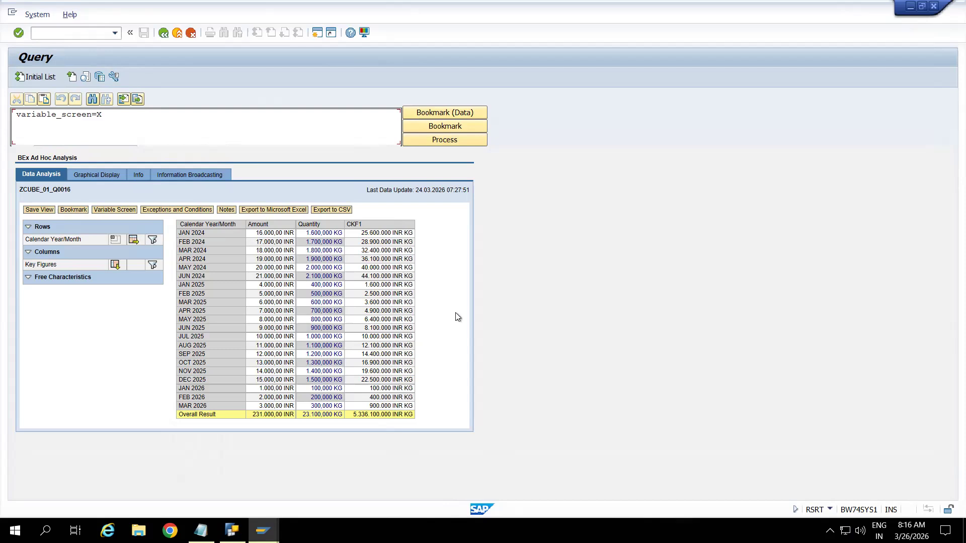
Step: Switch to BEx Query Designer, set Quantity's scaling factor to 1.000, and save the query
{"action": "key", "text": "alt+Tab"}
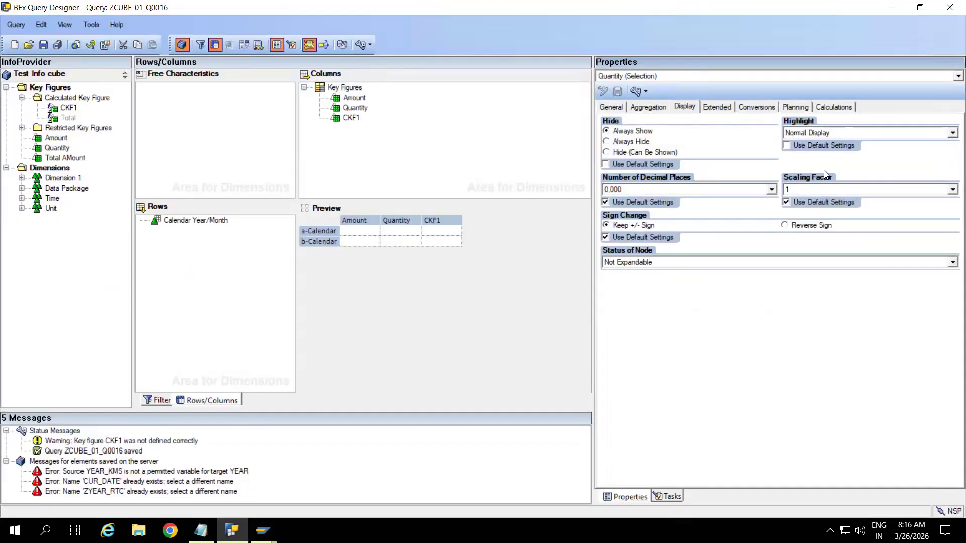
{"action": "left_click", "coordinate": [817, 189]}
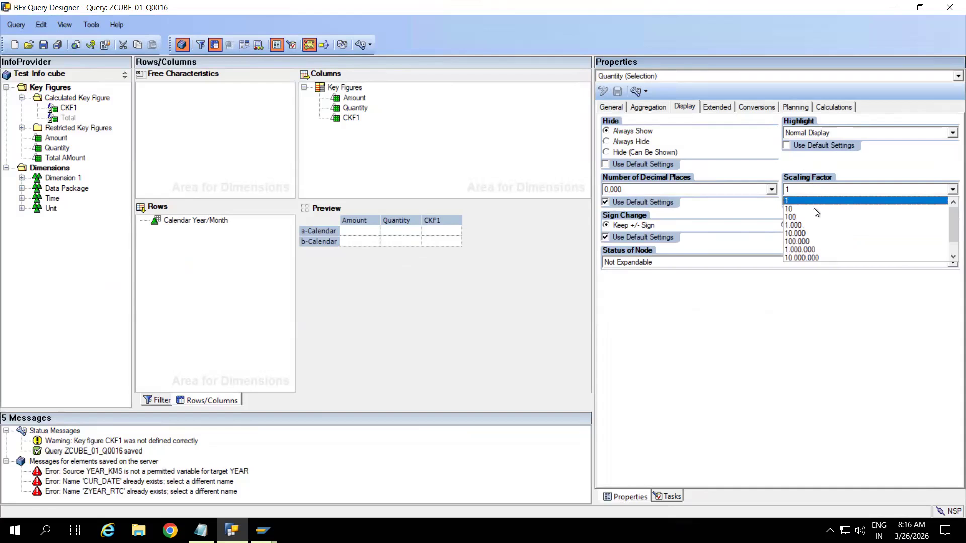
{"action": "left_click", "coordinate": [799, 228]}
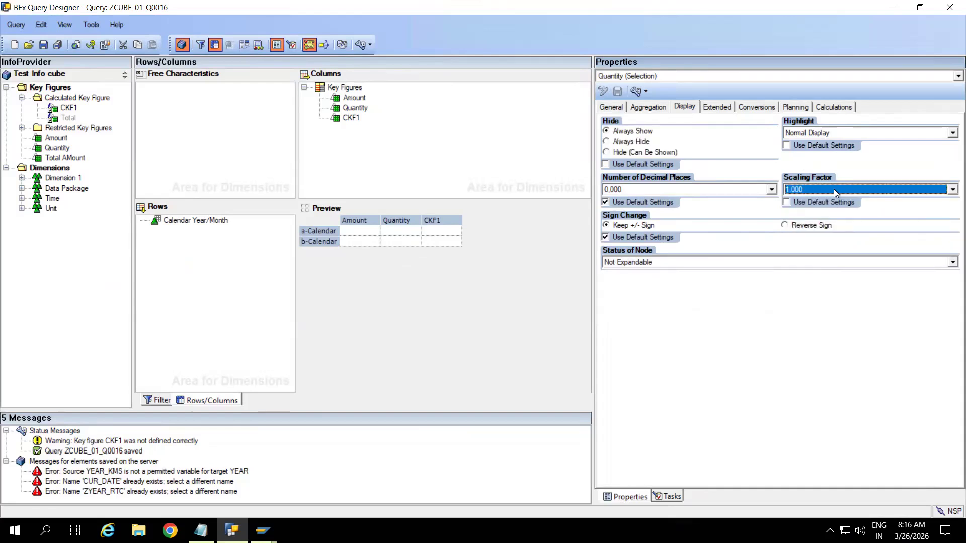
{"action": "left_click", "coordinate": [44, 45]}
Step: Switch to the SAP Query Monitor and rerun ZCUBE_01_Q0016 to check the scaled Quantity column
{"action": "key", "text": "alt+Tab"}
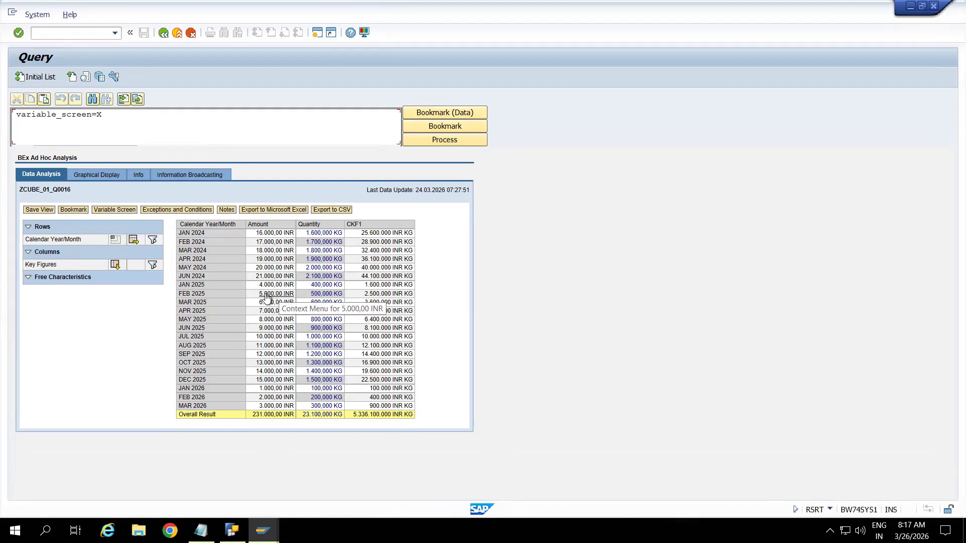
{"action": "left_click", "coordinate": [167, 32]}
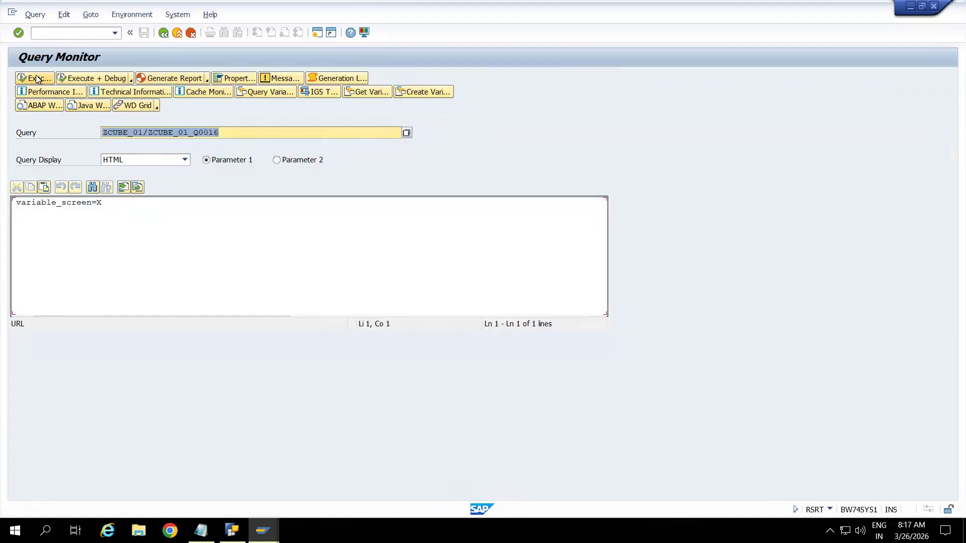
{"action": "left_click", "coordinate": [36, 78]}
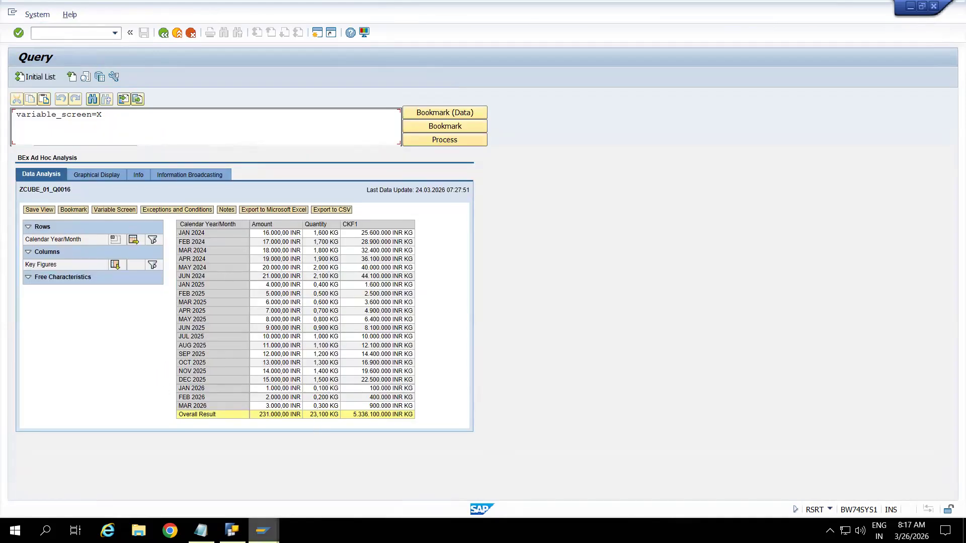
Step: Save the query again in BEx Query Designer and rerun it in the SAP Query Monitor to recheck the Quantity scaling
{"action": "left_click", "coordinate": [231, 530]}
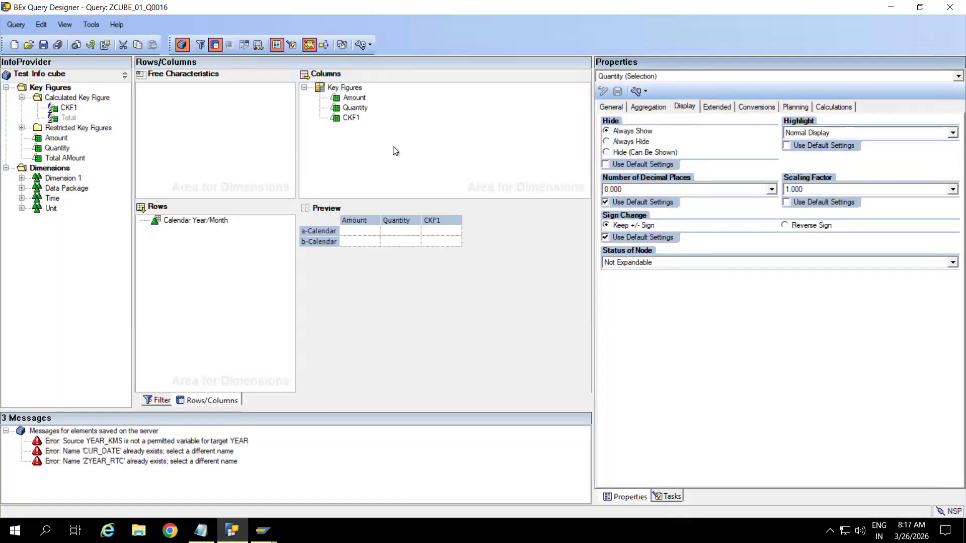
{"action": "left_click", "coordinate": [44, 49]}
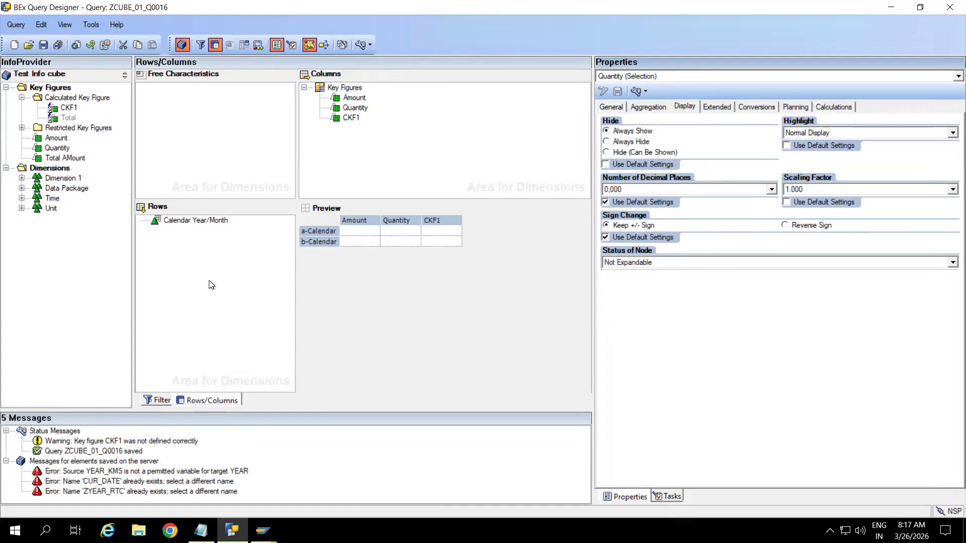
{"action": "left_click", "coordinate": [263, 530]}
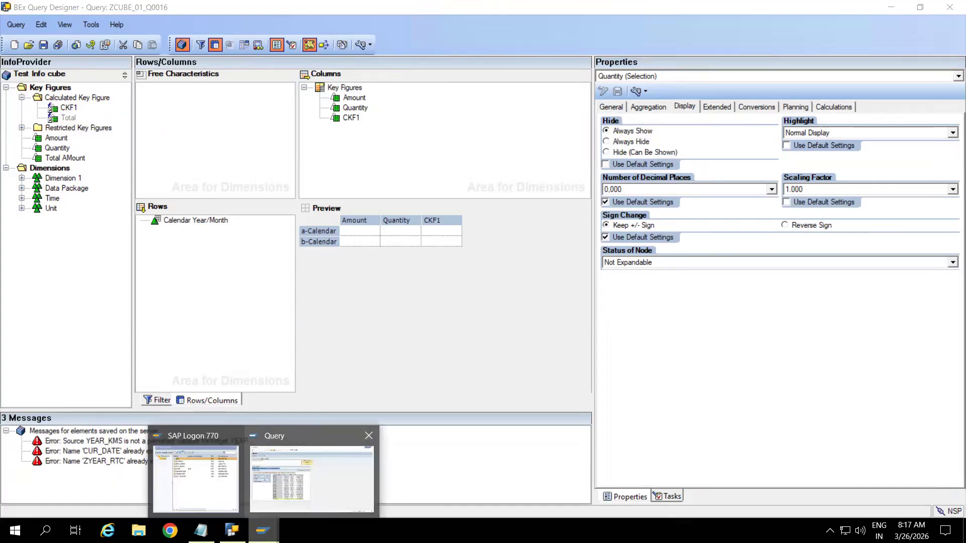
{"action": "left_click", "coordinate": [312, 477]}
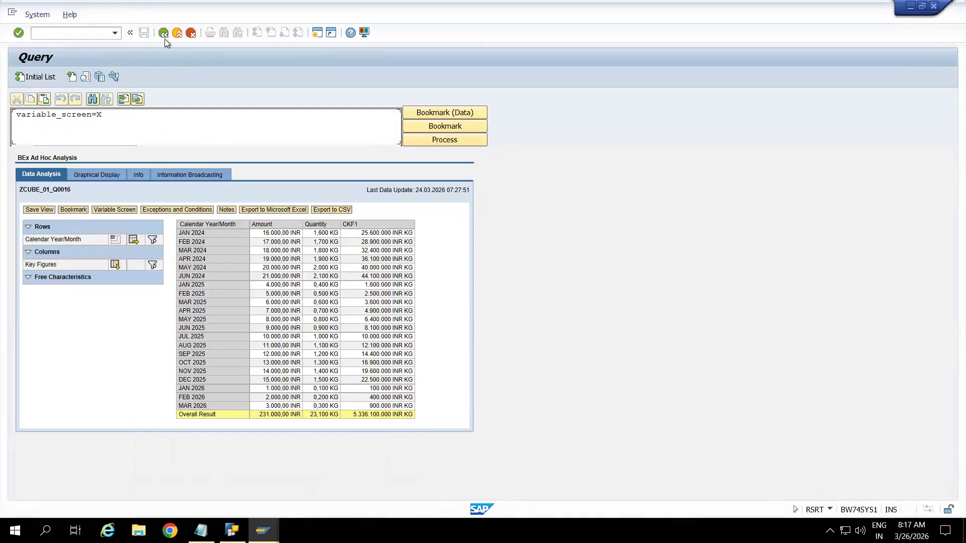
{"action": "left_click", "coordinate": [163, 33]}
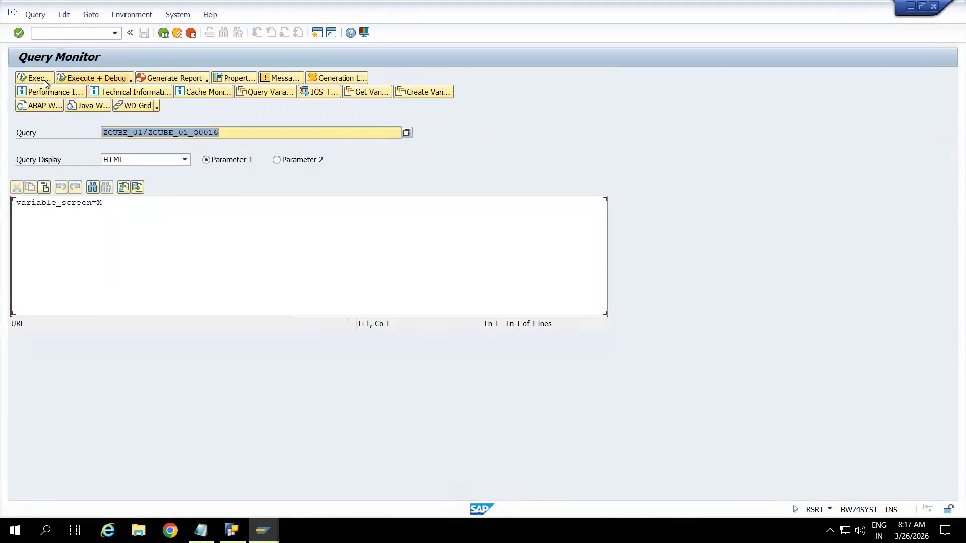
{"action": "left_click", "coordinate": [44, 79]}
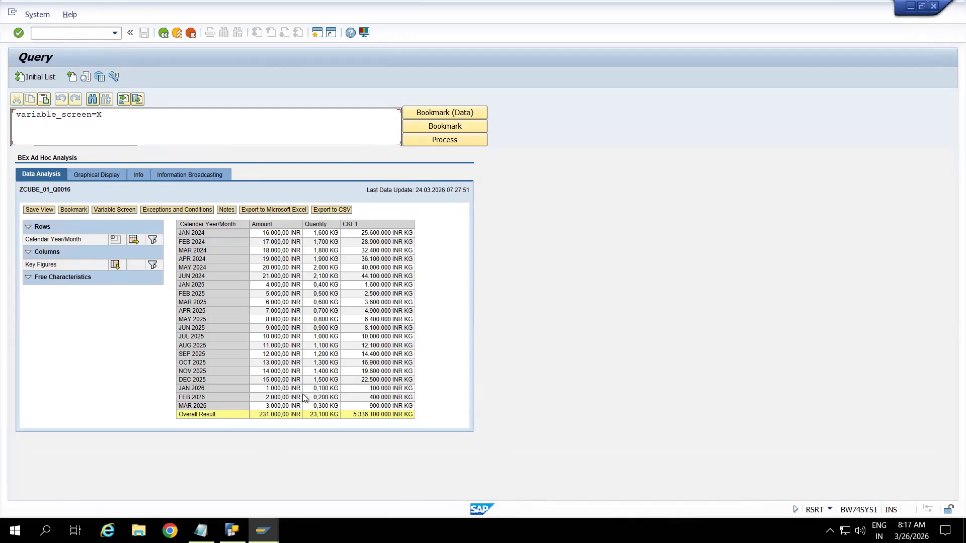
Step: Switch to BEx Query Designer, set the Amount column's scaling factor to 1.000, and save the query
{"action": "left_click", "coordinate": [231, 530]}
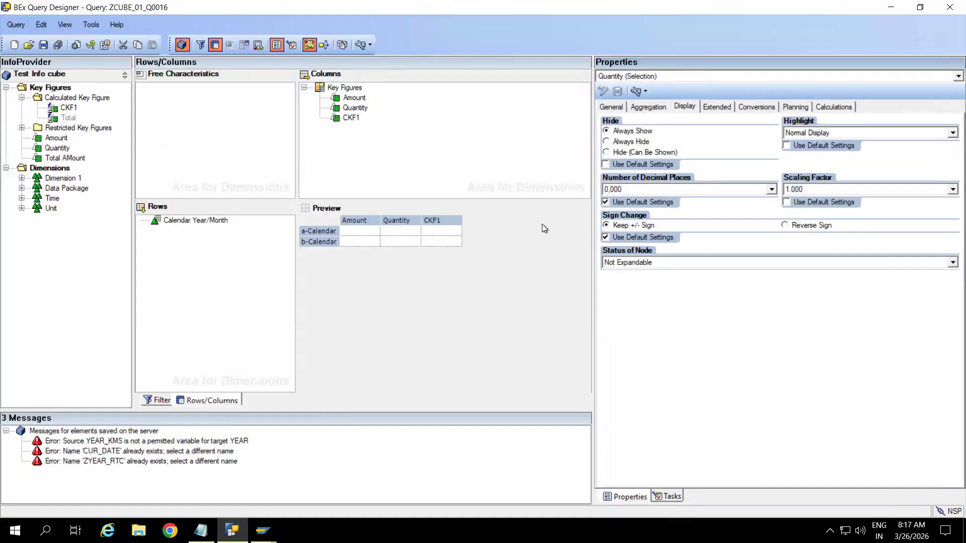
{"action": "left_click", "coordinate": [354, 98]}
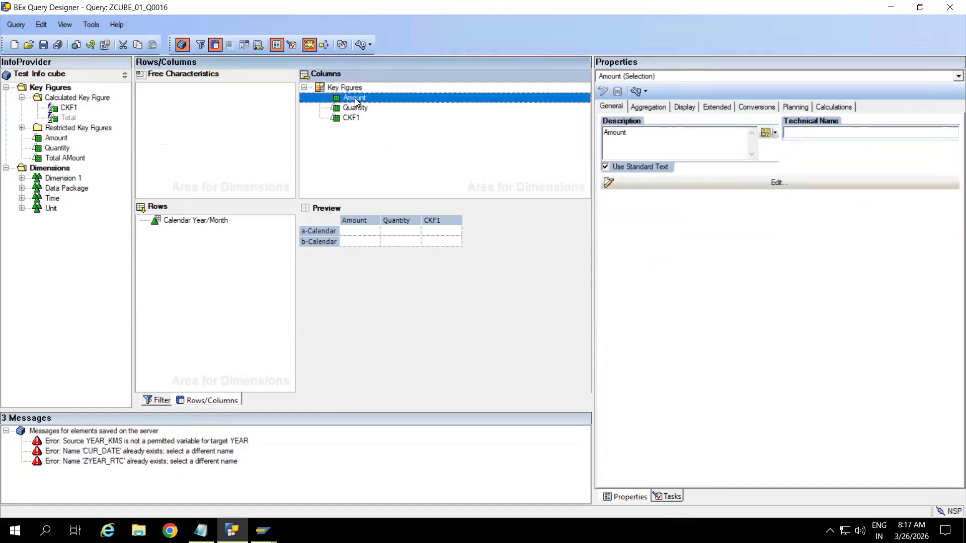
{"action": "left_click", "coordinate": [686, 108]}
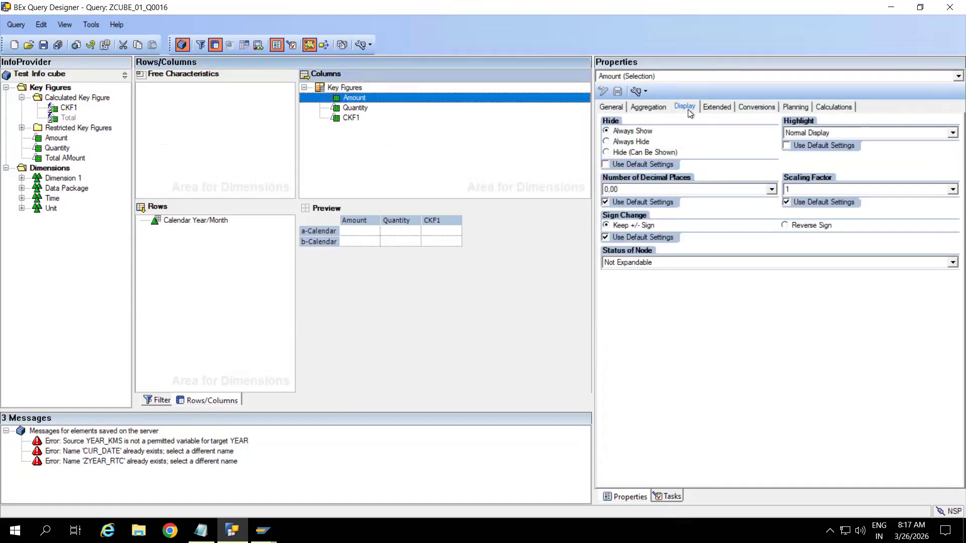
{"action": "left_click", "coordinate": [835, 190]}
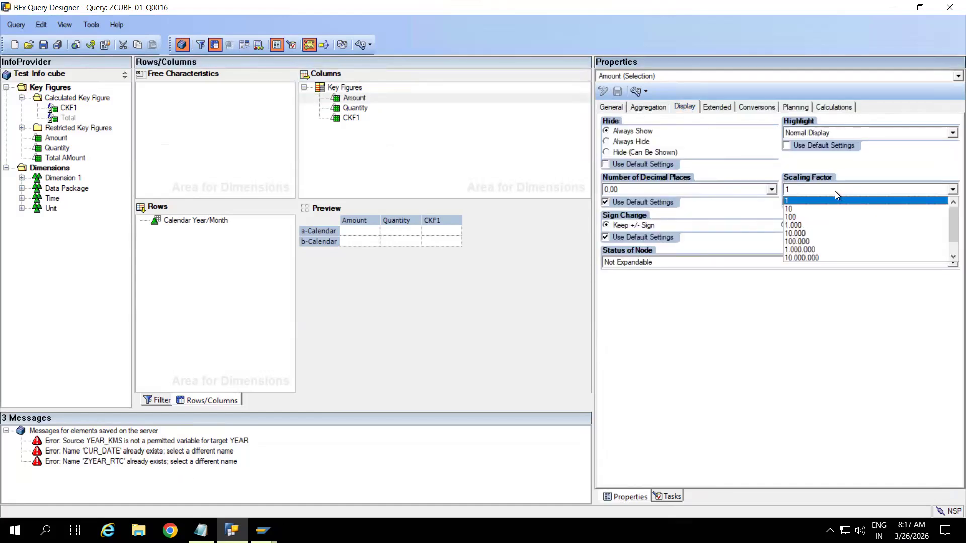
{"action": "left_click", "coordinate": [803, 224]}
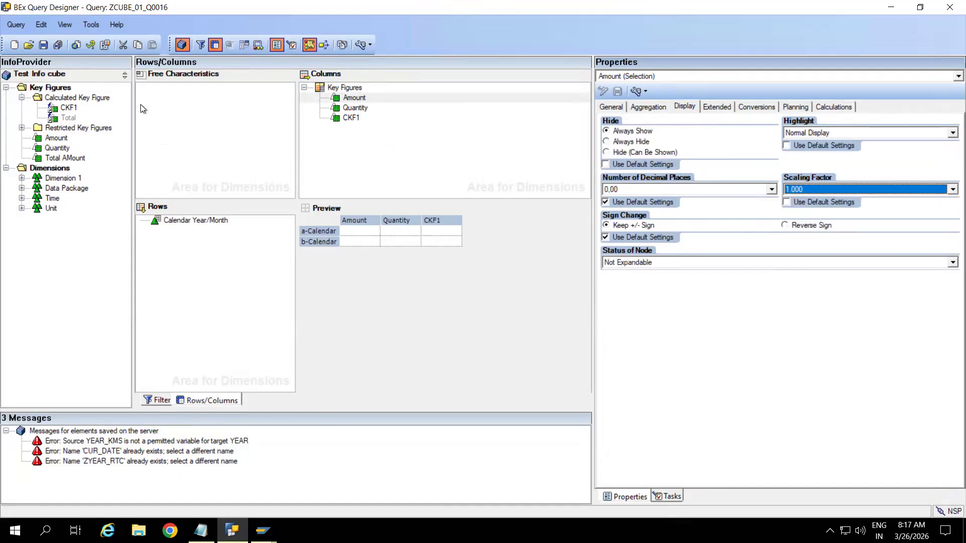
{"action": "left_click", "coordinate": [44, 45]}
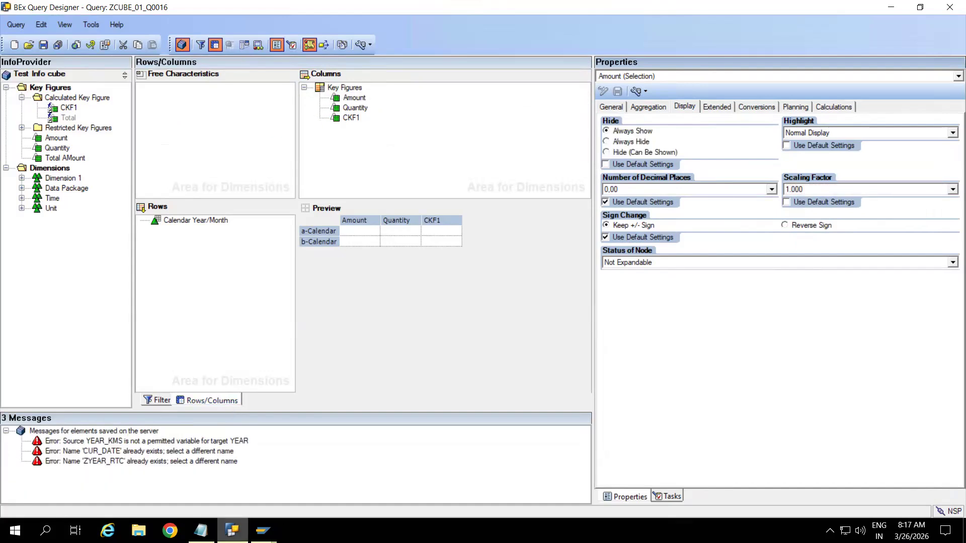
Step: Switch to the SAP Query Monitor and rerun ZCUBE_01_Q0016 to check the scaled Amount values
{"action": "left_click", "coordinate": [262, 530]}
{"action": "left_click", "coordinate": [312, 480]}
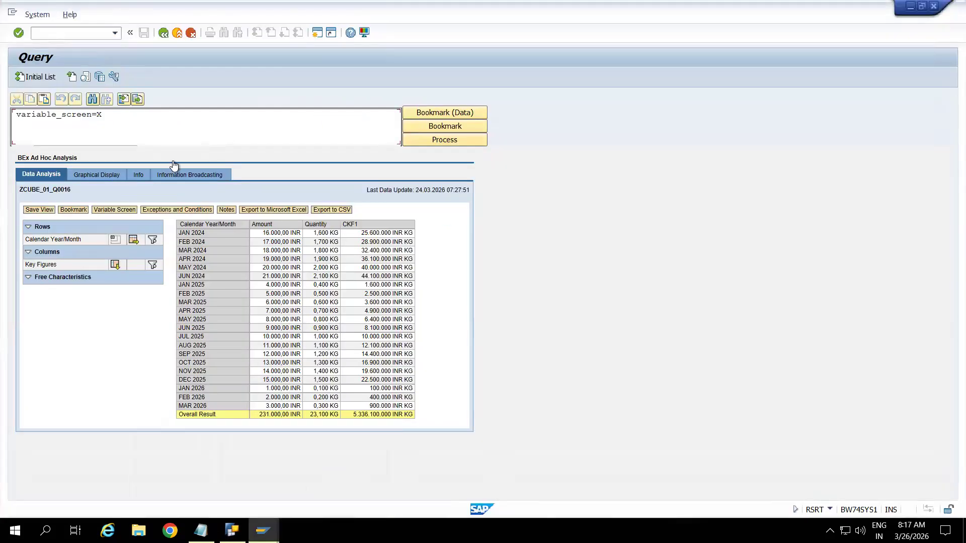
{"action": "left_click", "coordinate": [163, 33]}
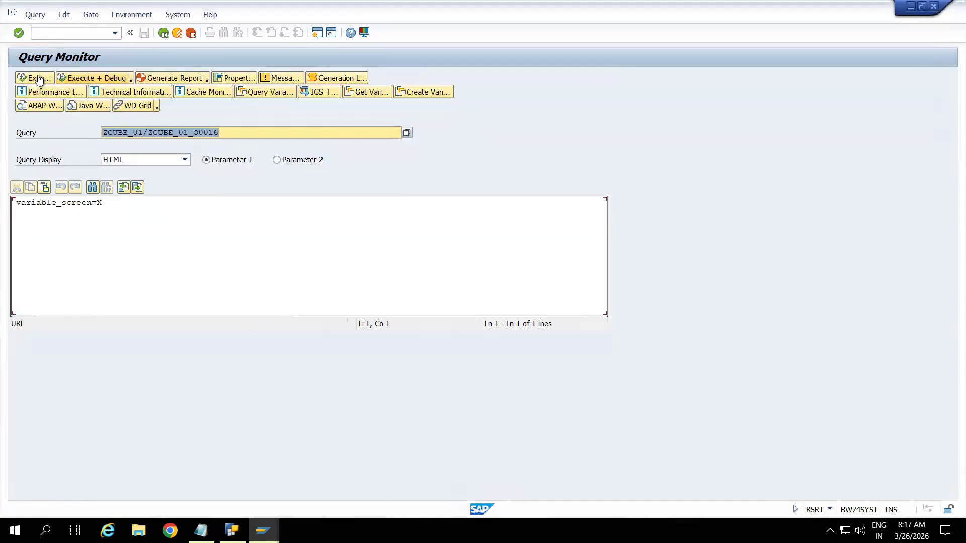
{"action": "left_click", "coordinate": [37, 79]}
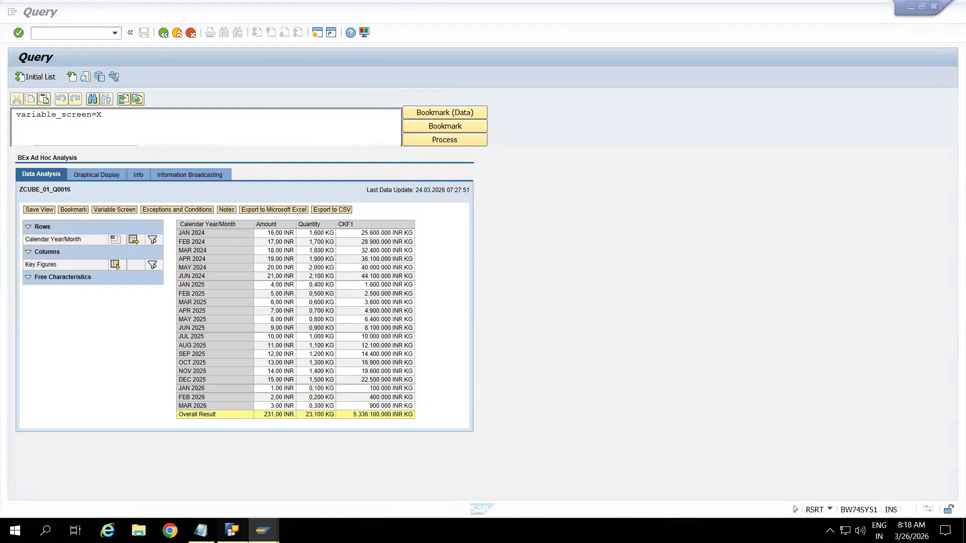
Step: Switch to BEx Query Designer, set Amount's number of decimal places to 0, and save the query
{"action": "left_click", "coordinate": [231, 531]}
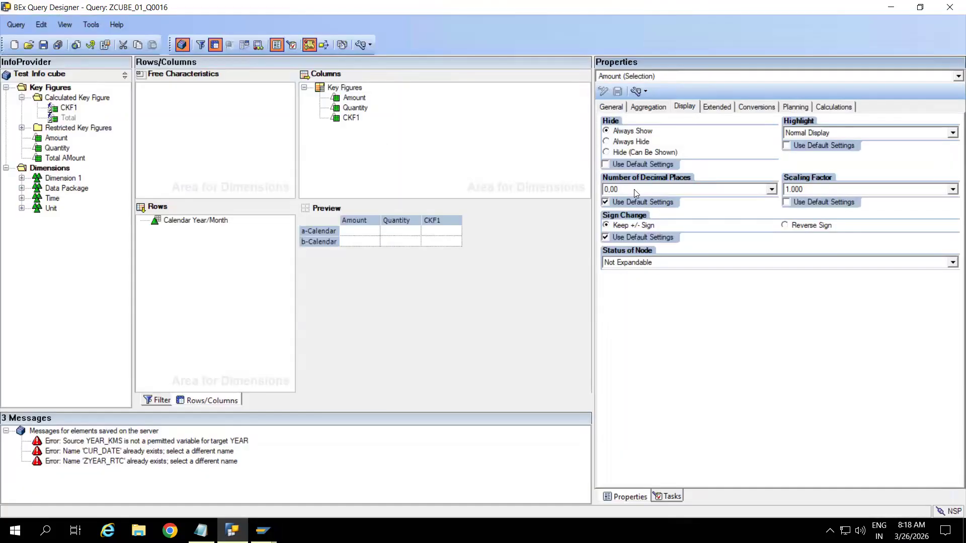
{"action": "left_click", "coordinate": [726, 189]}
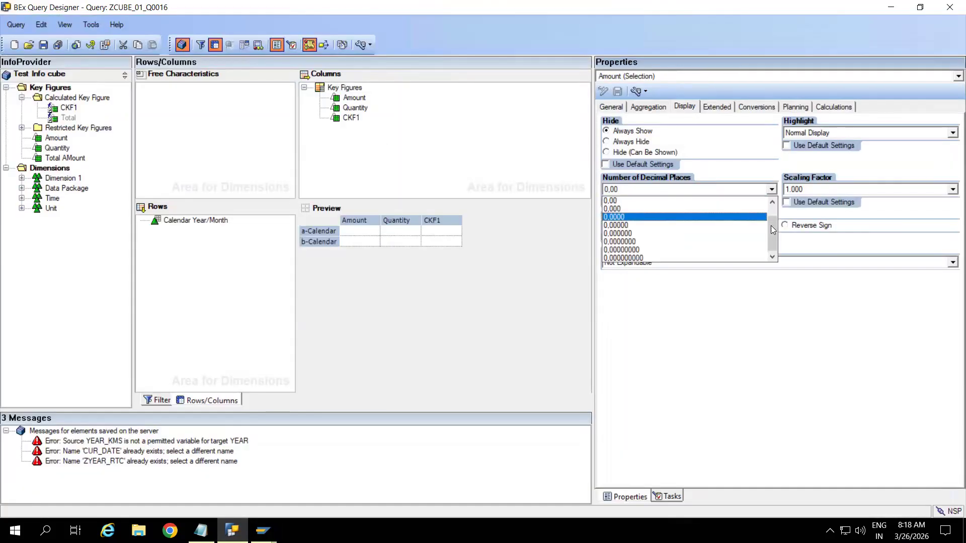
{"action": "left_click", "coordinate": [772, 202]}
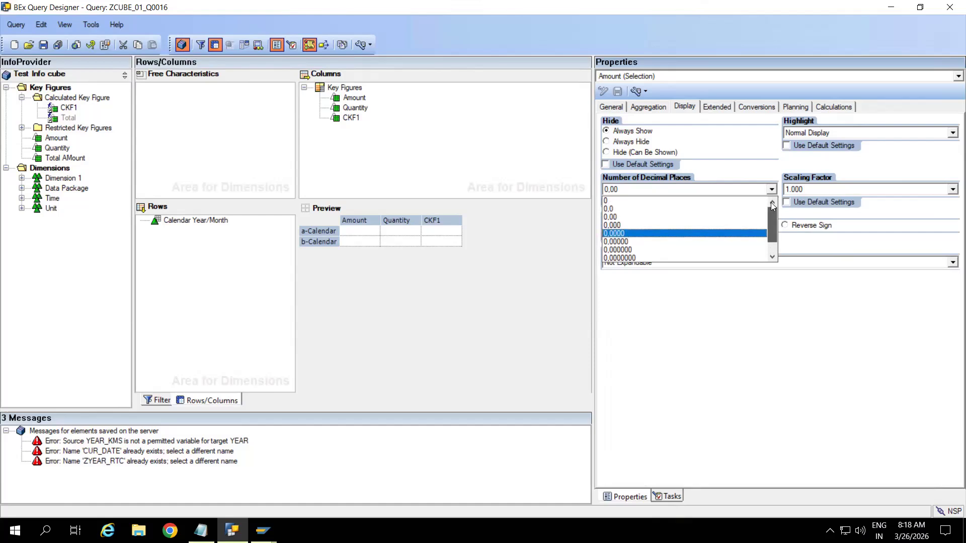
{"action": "left_click", "coordinate": [624, 197]}
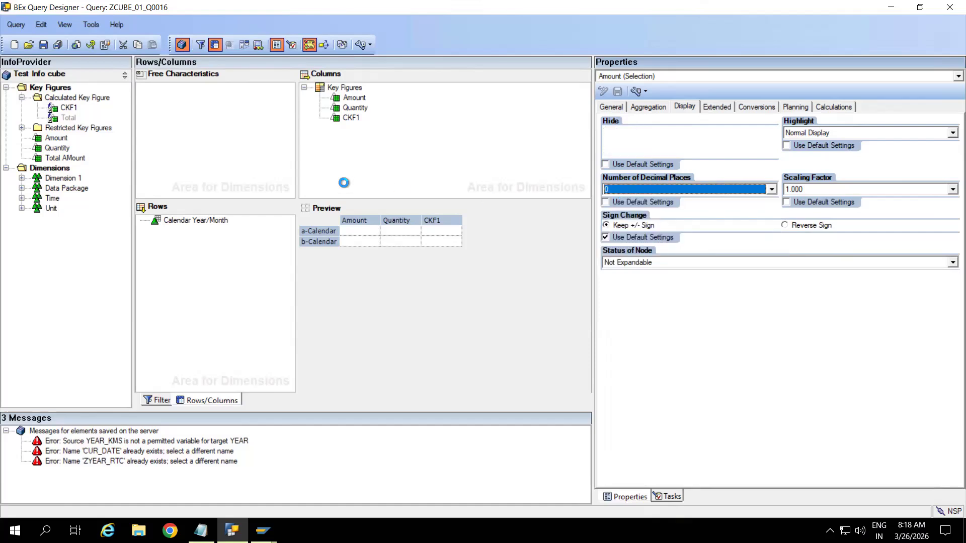
{"action": "left_click", "coordinate": [44, 44]}
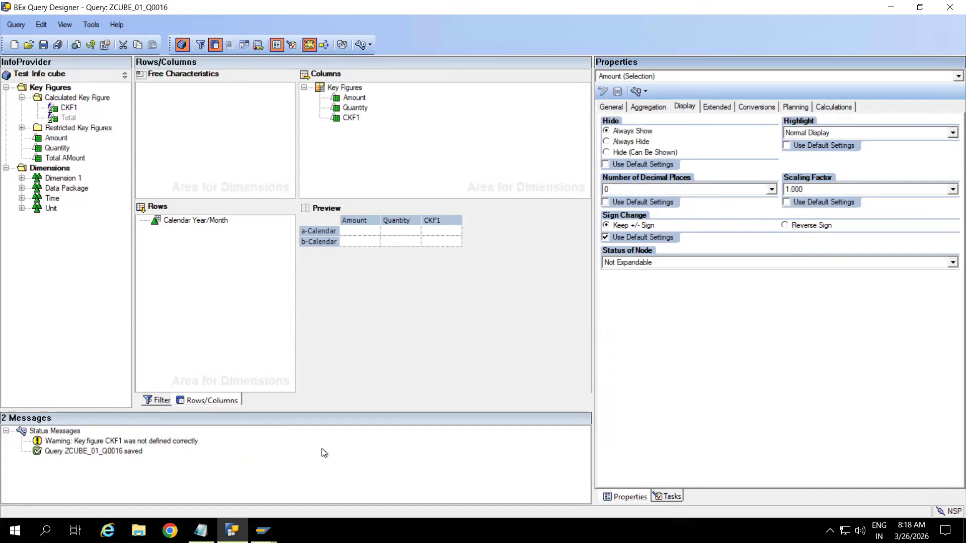
Step: Switch to the SAP Query Monitor and rerun ZCUBE_01_Q0016 to check Amount without decimal places
{"action": "left_click", "coordinate": [263, 531]}
{"action": "left_click", "coordinate": [309, 474]}
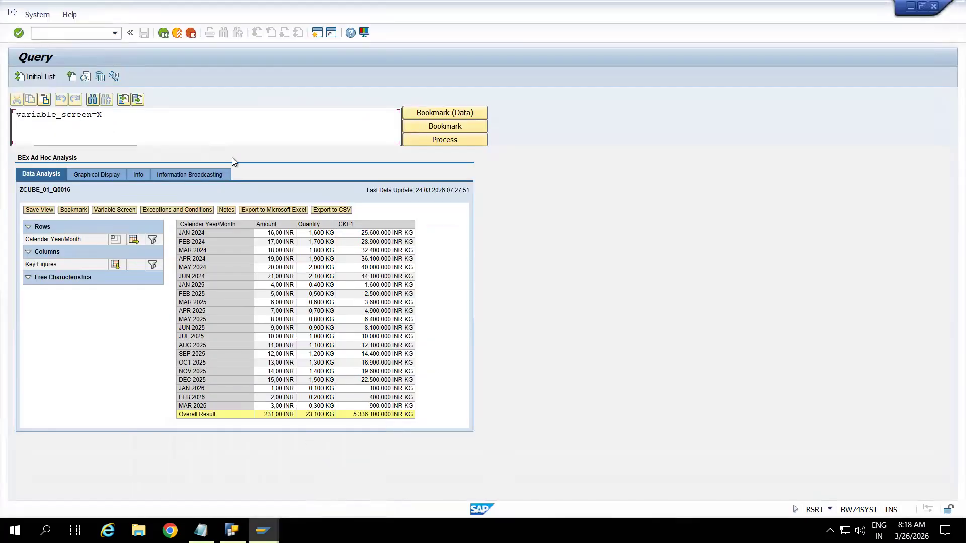
{"action": "left_click", "coordinate": [164, 33]}
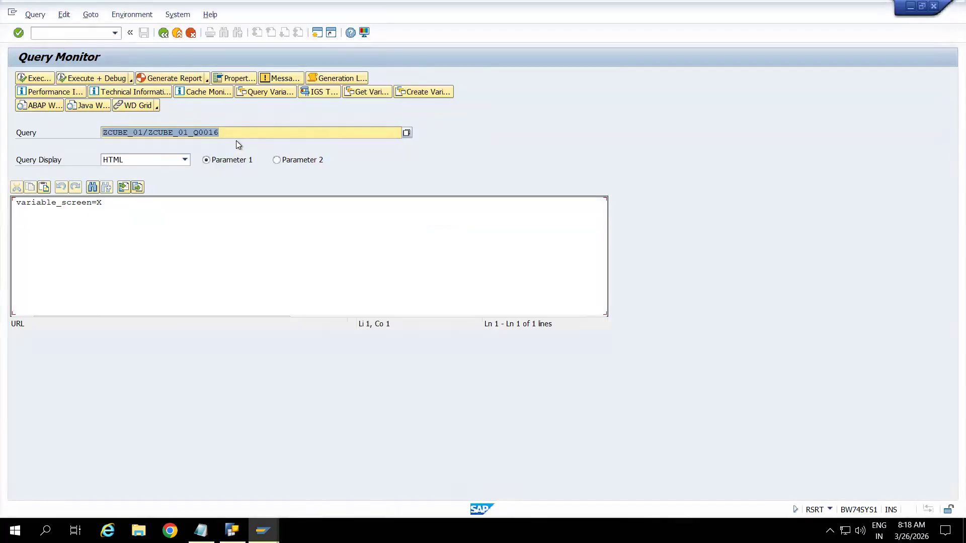
{"action": "left_click", "coordinate": [37, 79]}
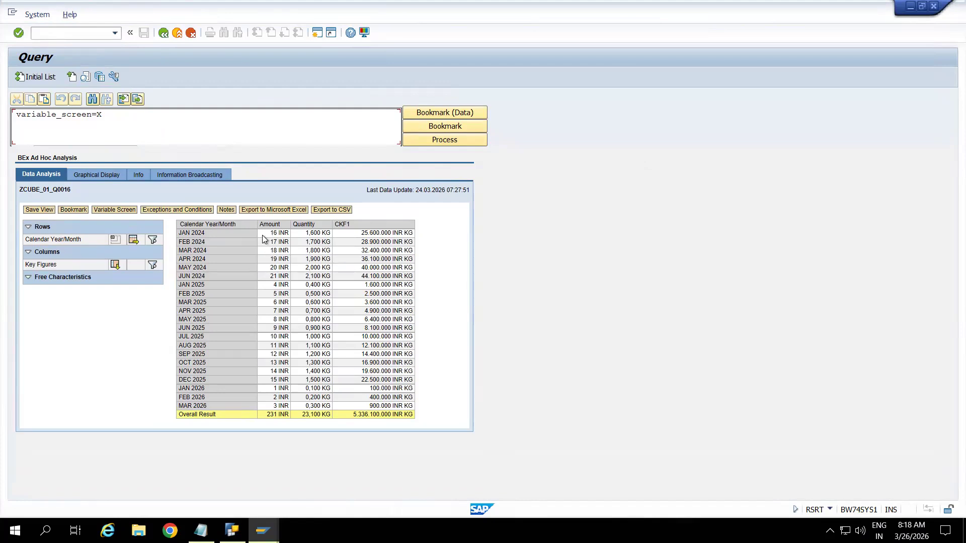
Step: Switch to BEx Query Designer and review the available scaling factors for Amount without changing the setting
{"action": "left_click", "coordinate": [231, 531]}
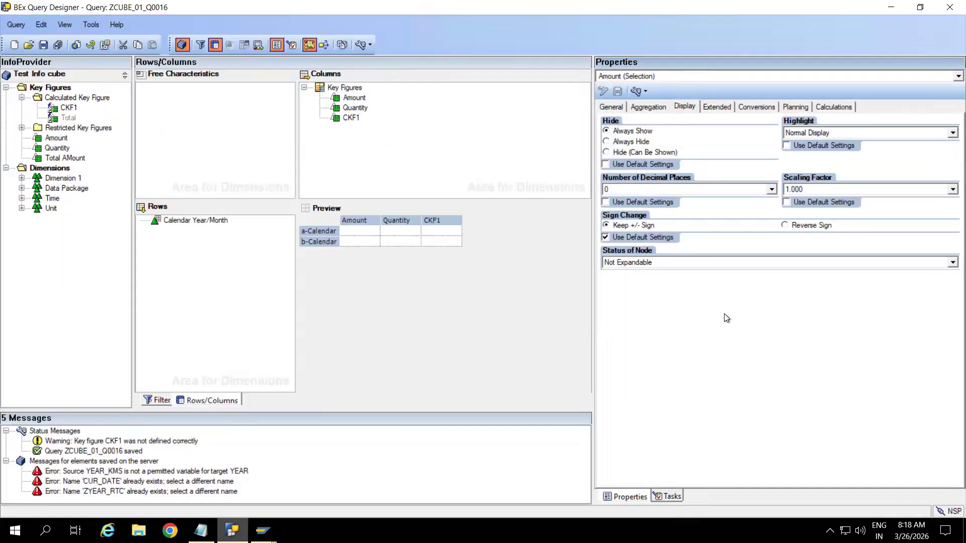
{"action": "left_click", "coordinate": [822, 189]}
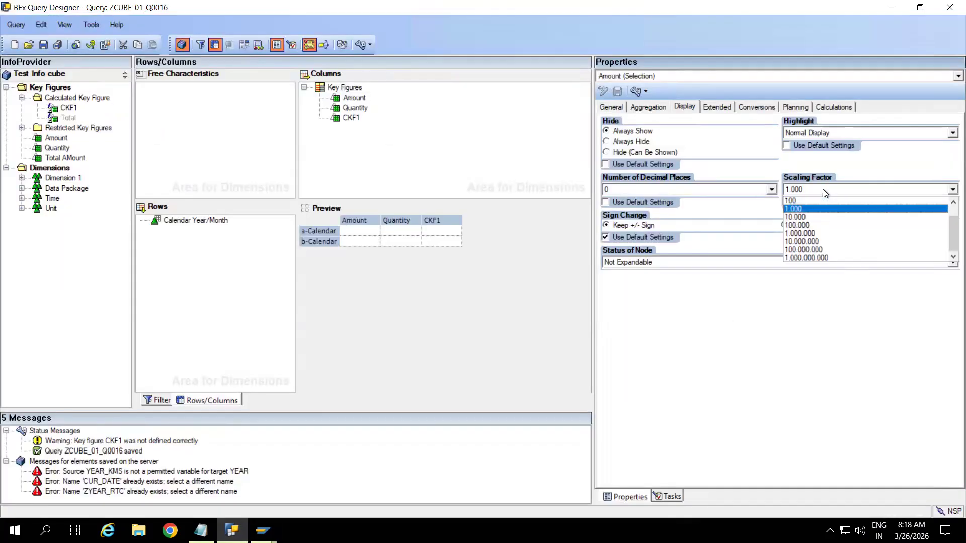
{"action": "left_click", "coordinate": [485, 357]}
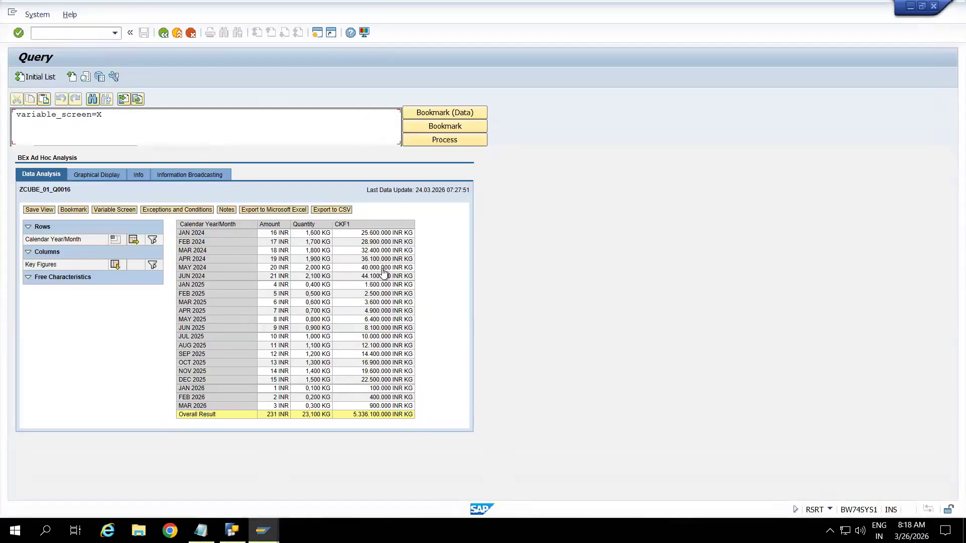
Step: Return to BEx Query Designer and look through the scaling factor options for Amount again, keeping the current selection
{"action": "key", "text": "alt+Tab"}
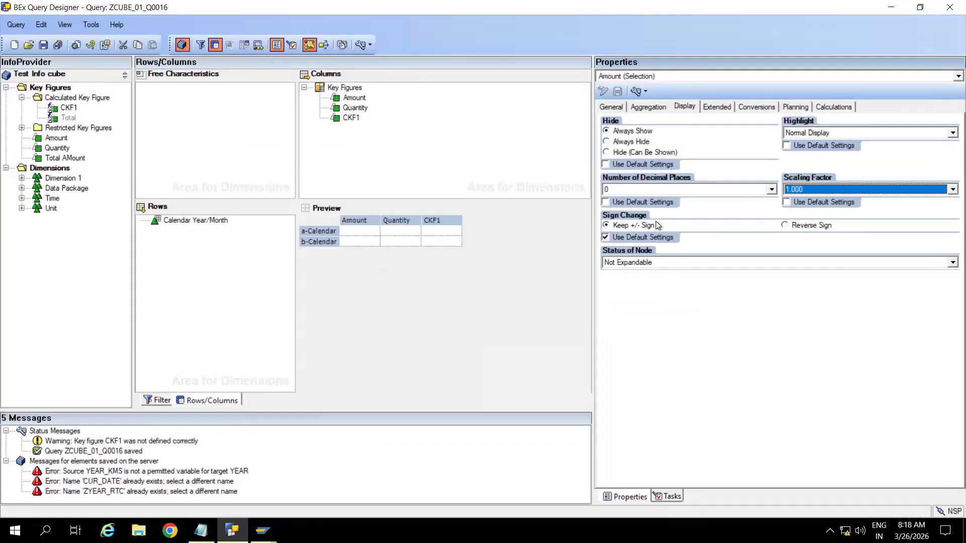
{"action": "left_click", "coordinate": [822, 188]}
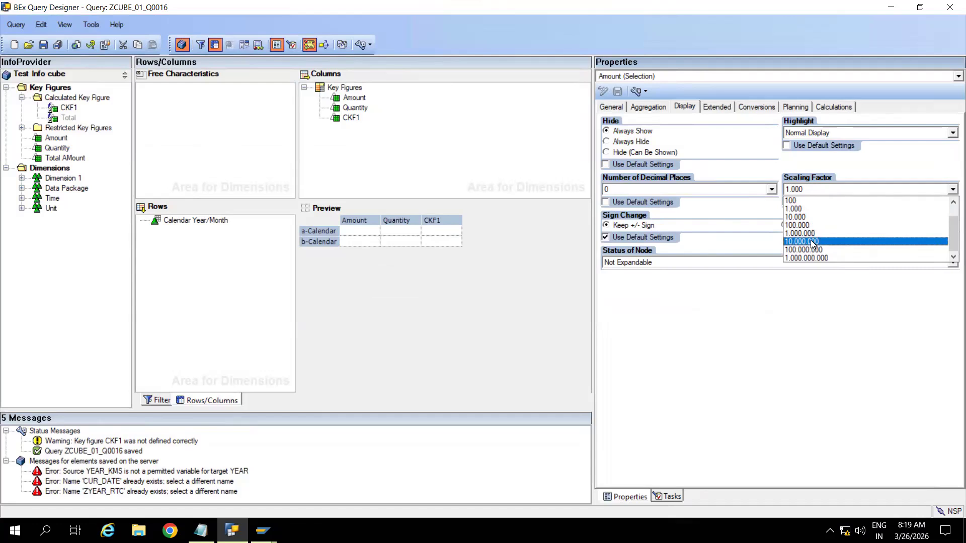
{"action": "left_click", "coordinate": [506, 307]}
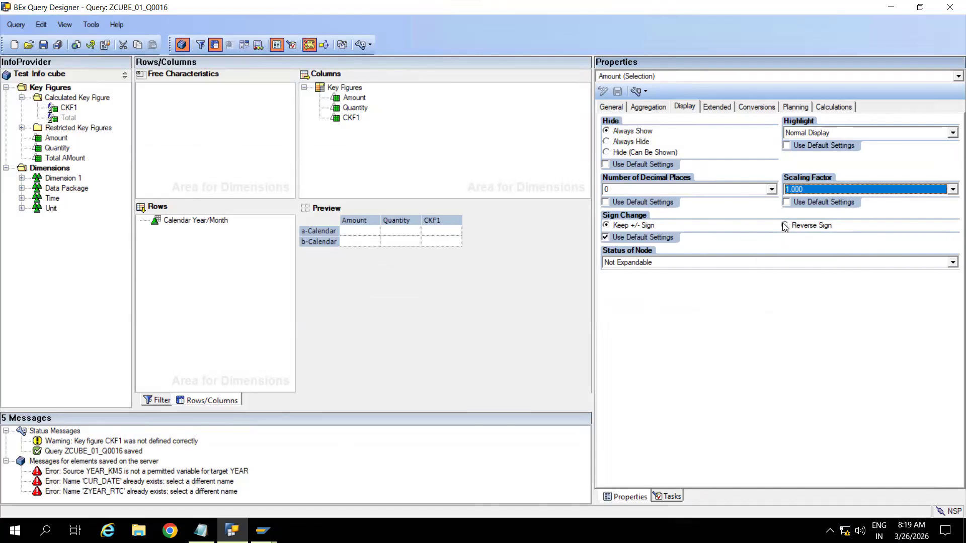
Step: Set Amount's sign change to Reverse Sign in its display properties and save the query
{"action": "left_click", "coordinate": [354, 97]}
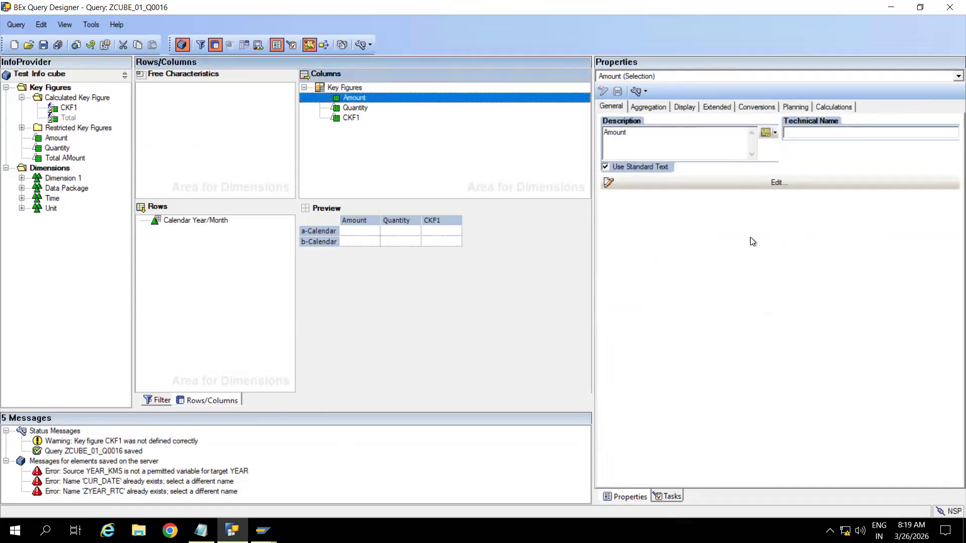
{"action": "left_click", "coordinate": [686, 107]}
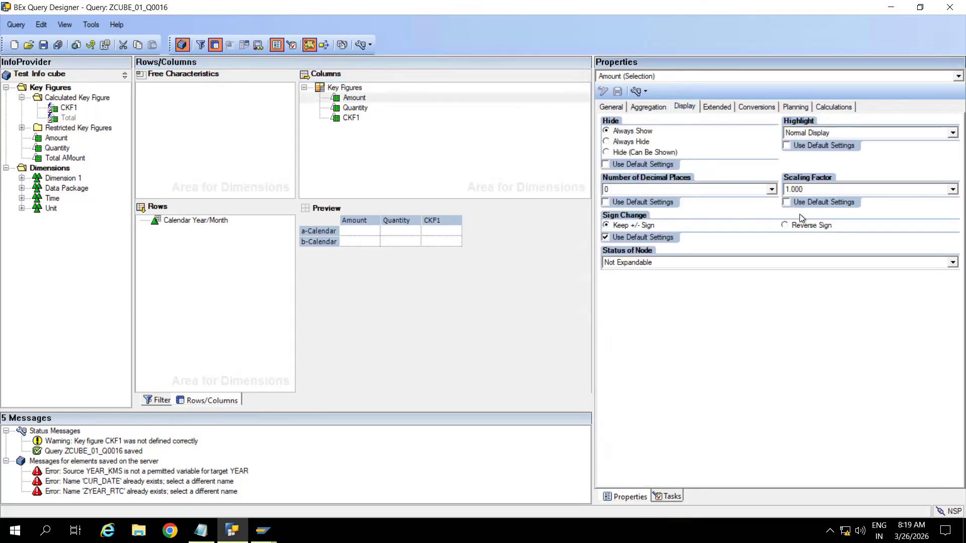
{"action": "left_click", "coordinate": [786, 225]}
{"action": "left_click", "coordinate": [45, 46]}
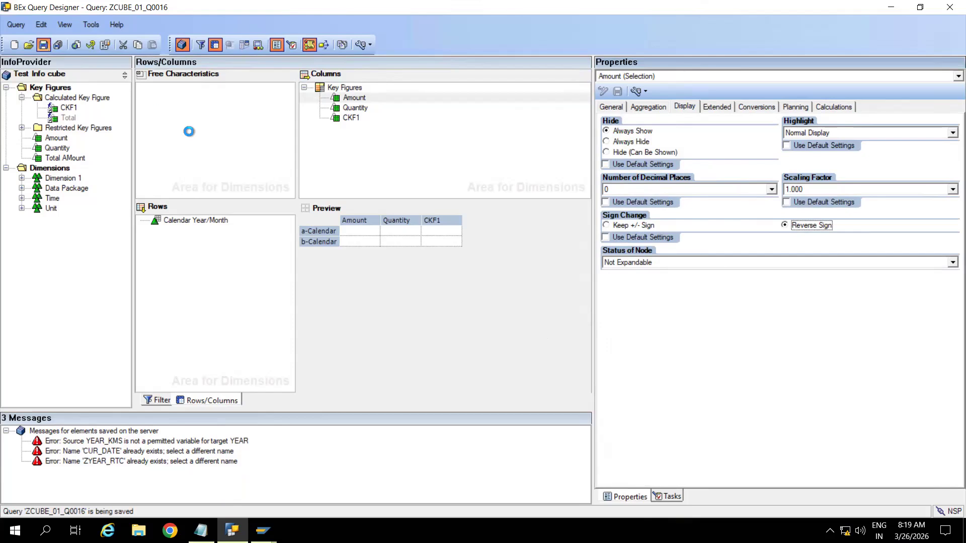
Step: Switch to the SAP Query Monitor and rerun ZCUBE_01_Q0016 to check the sign of the Amount values
{"action": "left_click", "coordinate": [263, 531]}
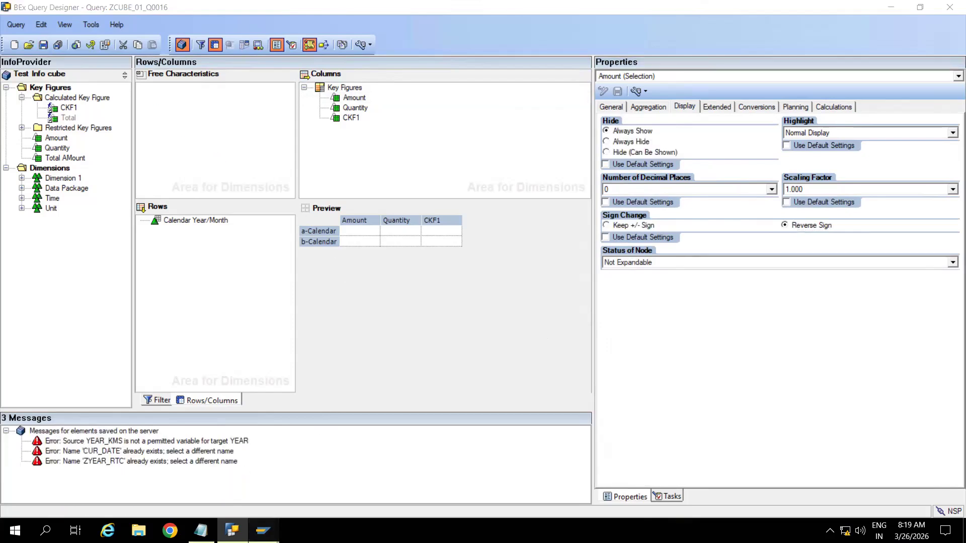
{"action": "left_click", "coordinate": [312, 433]}
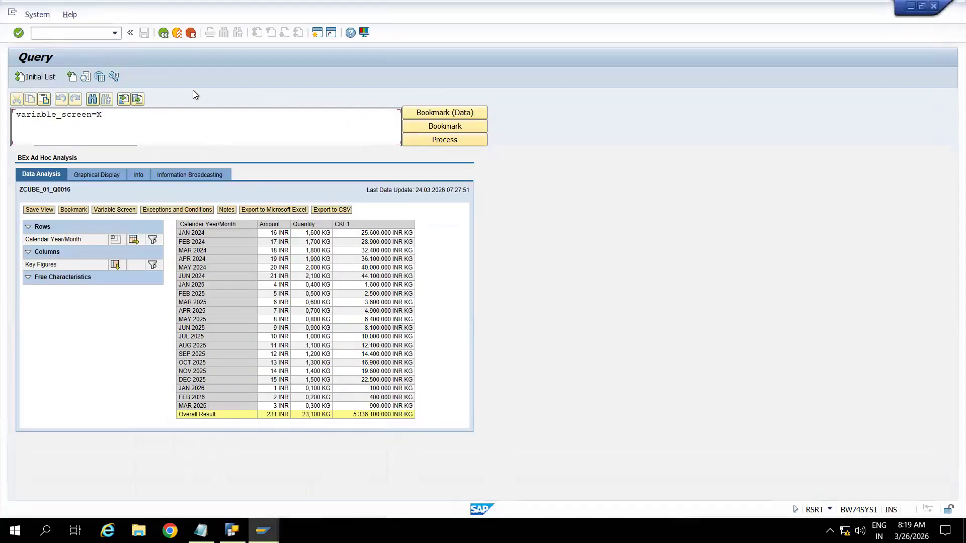
{"action": "left_click", "coordinate": [164, 33]}
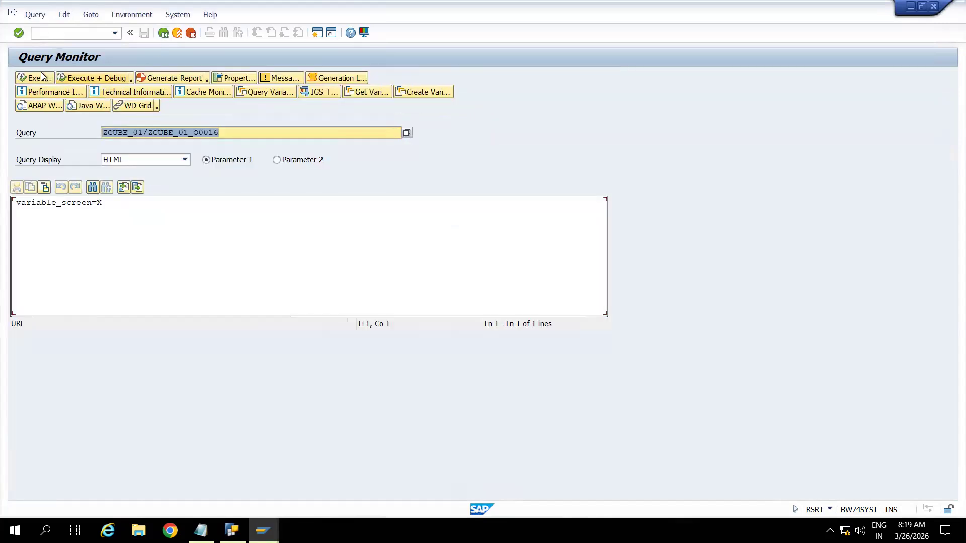
{"action": "left_click", "coordinate": [36, 76]}
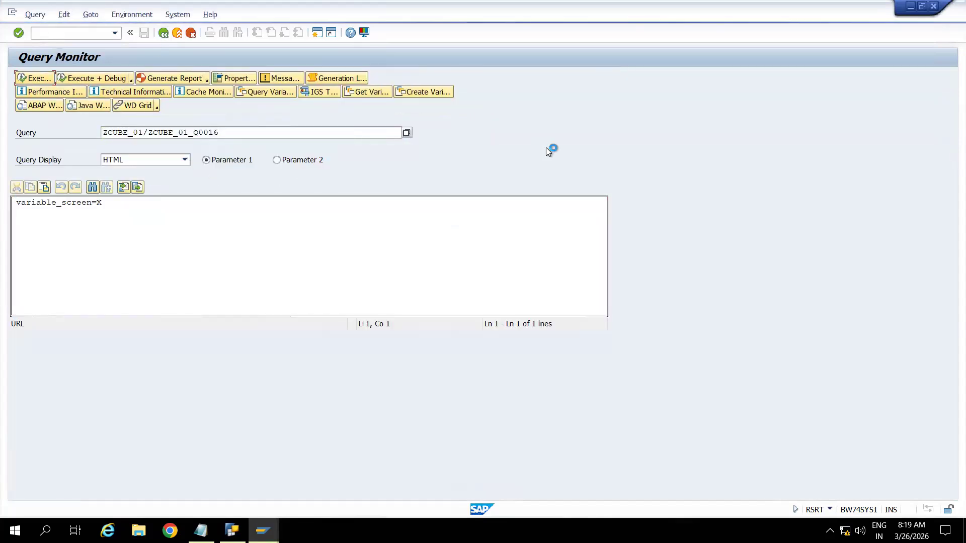
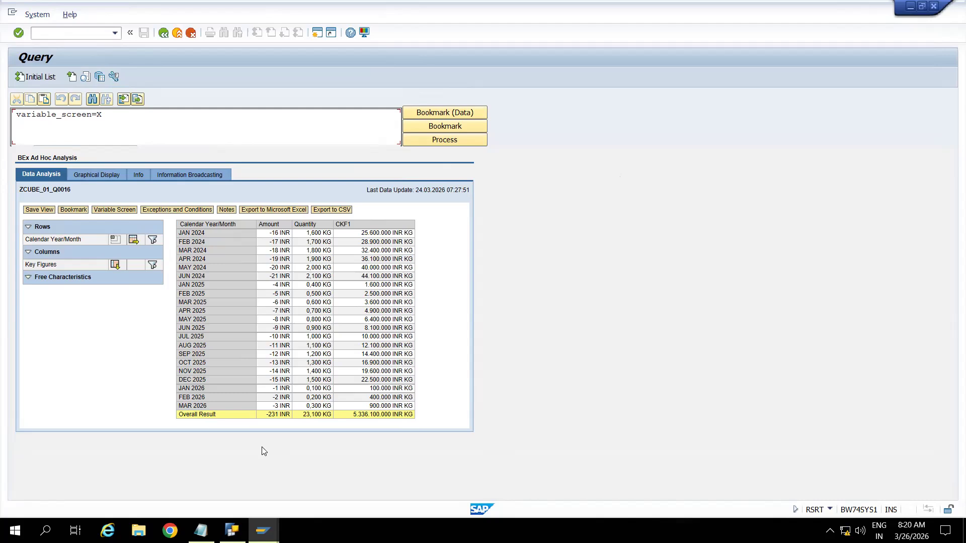
{"action": "key", "text": "alt+y"}
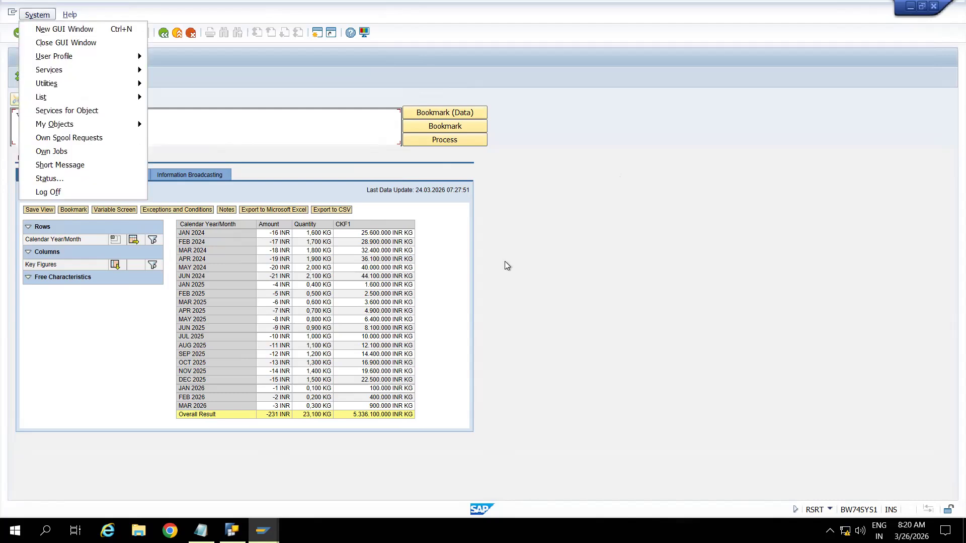
{"action": "key", "text": "Escape"}
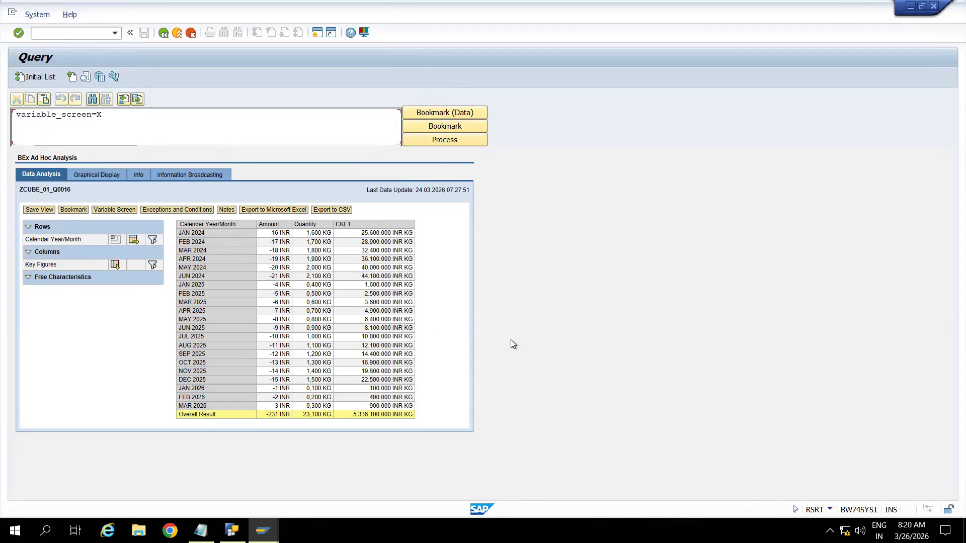
Step: Switch to BEx Query Designer and review Amount's display properties against the query result in SAP
{"action": "left_click", "coordinate": [231, 530]}
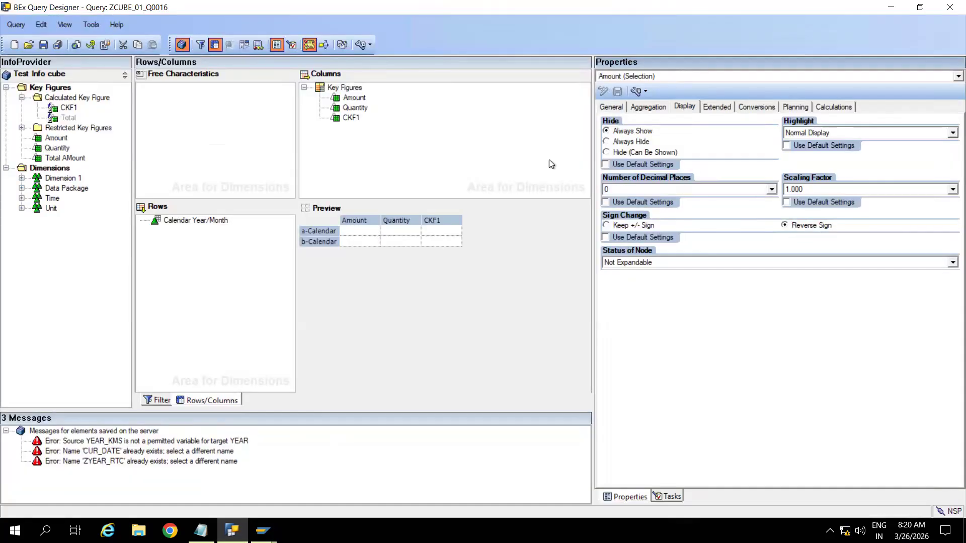
{"action": "left_click", "coordinate": [347, 98]}
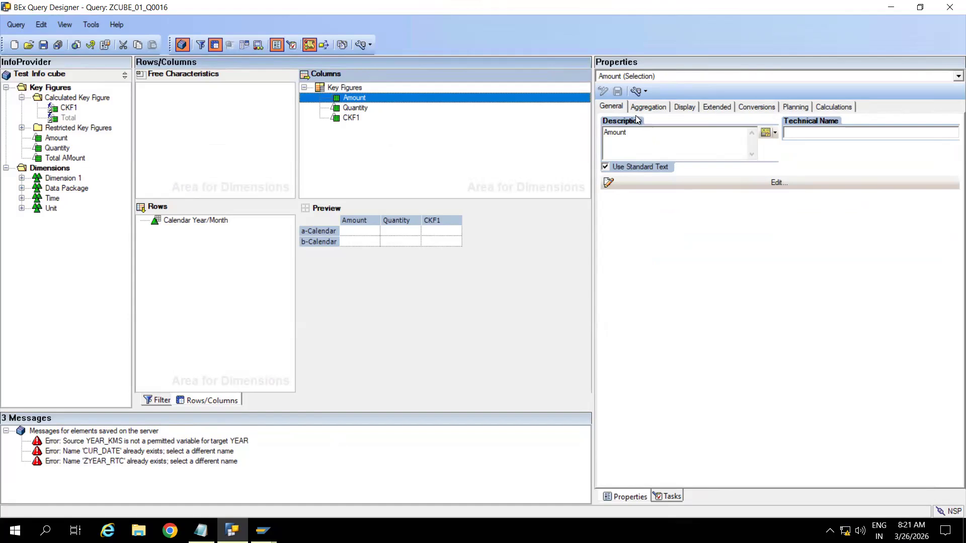
{"action": "left_click", "coordinate": [684, 106]}
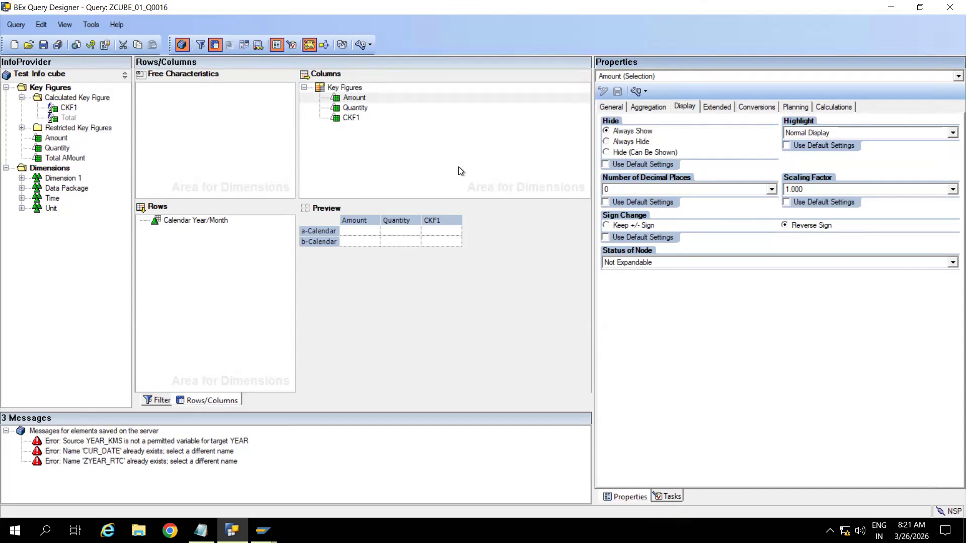
{"action": "left_click", "coordinate": [360, 101]}
{"action": "key", "text": "alt+Tab"}
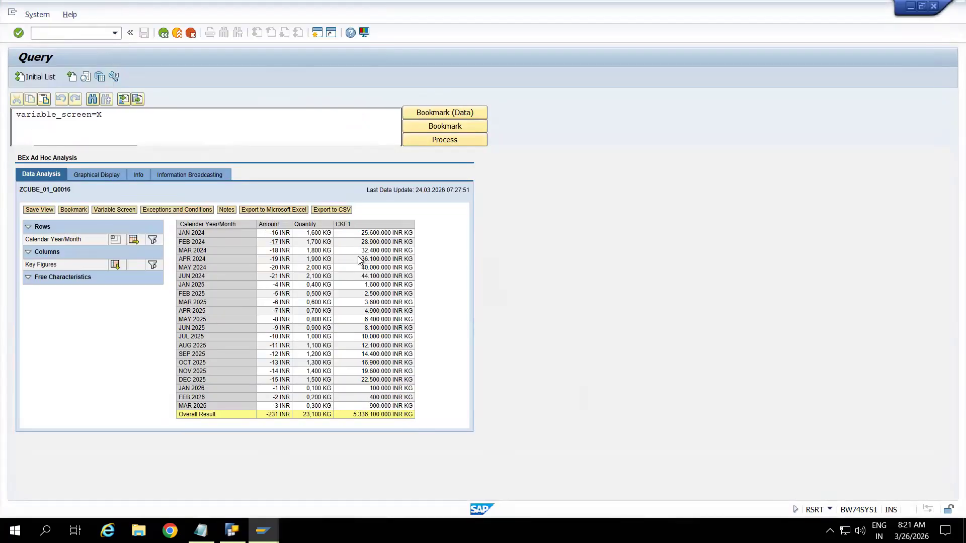
{"action": "key", "text": "alt+Tab"}
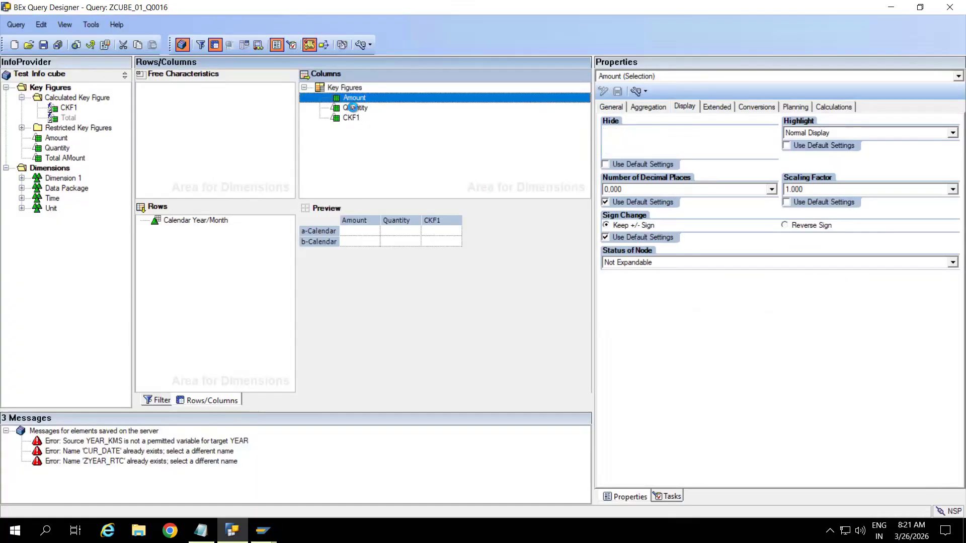
Step: Set Quantity's sign change to Reverse Sign in its display properties and save the query
{"action": "left_click", "coordinate": [353, 108]}
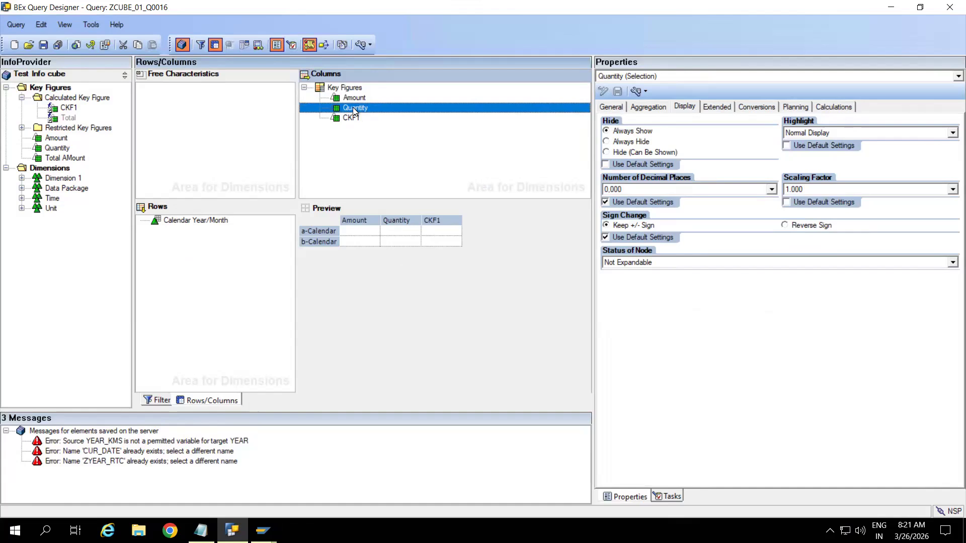
{"action": "left_click", "coordinate": [785, 225]}
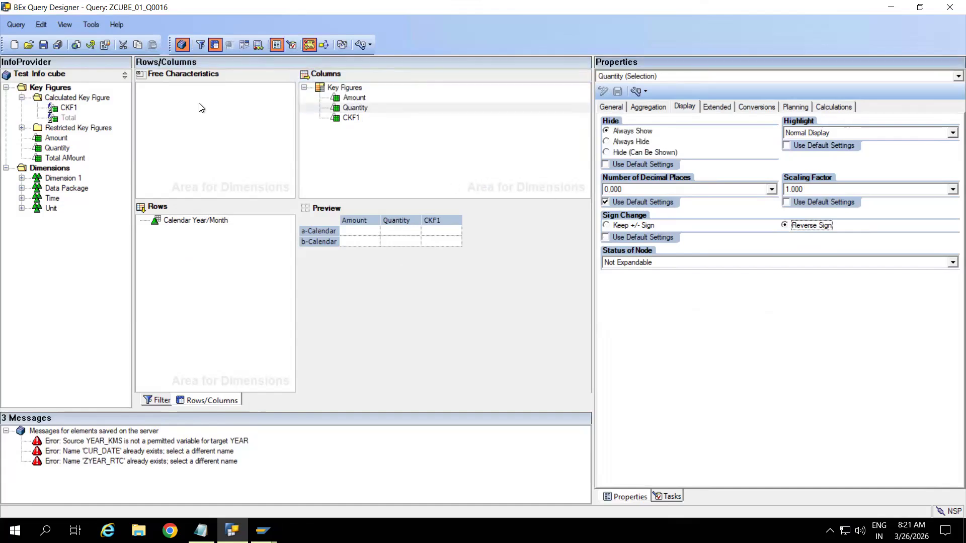
{"action": "left_click", "coordinate": [43, 47]}
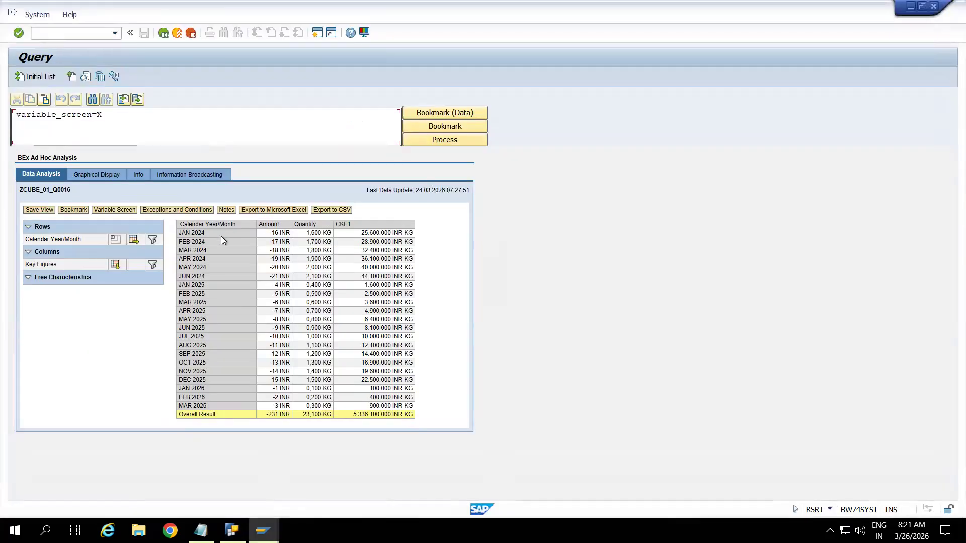
Step: Rerun ZCUBE_01_Q0016 in the SAP Query Monitor to check the sign of the Quantity values
{"action": "left_click", "coordinate": [162, 34]}
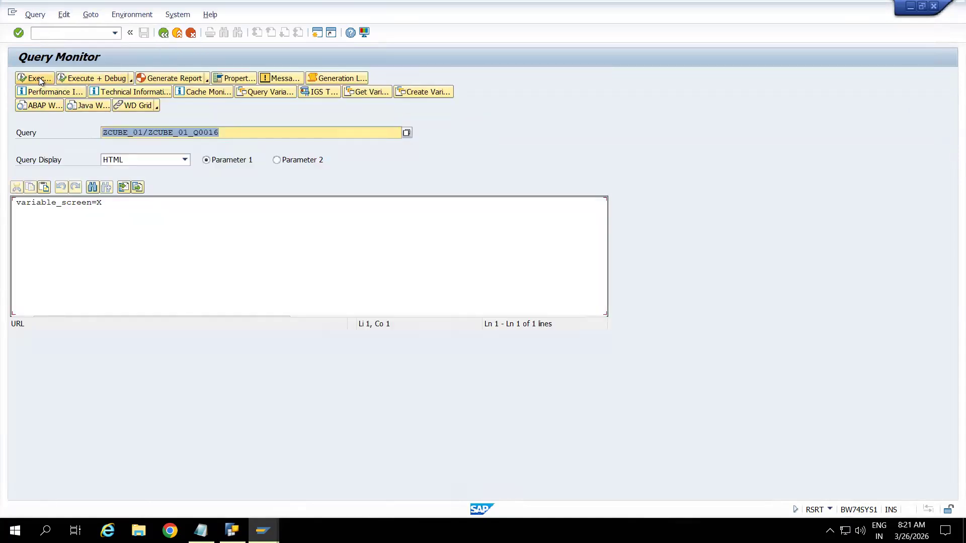
{"action": "left_click", "coordinate": [36, 78]}
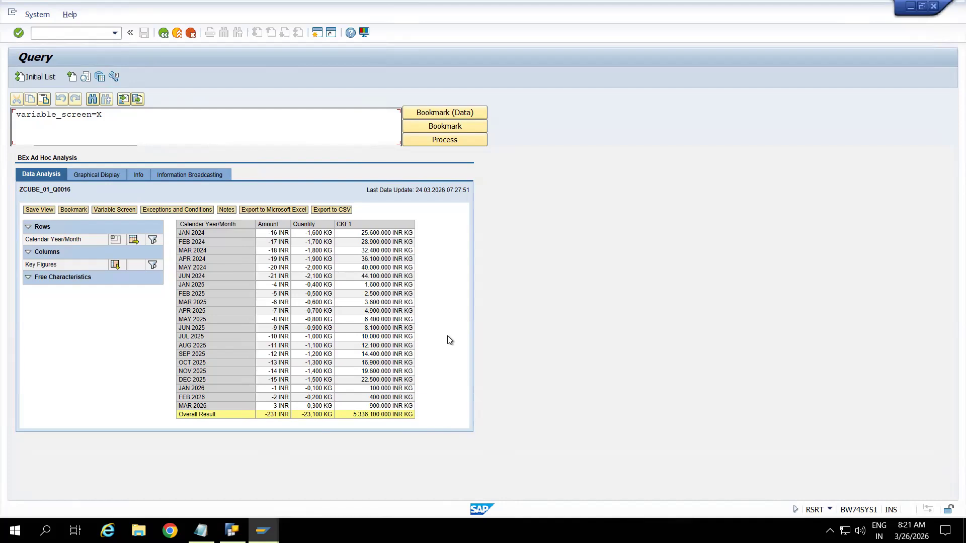
Step: Switch to BEx Query Designer, remove CKF1 from the columns, and save the query
{"action": "key", "text": "alt+Tab"}
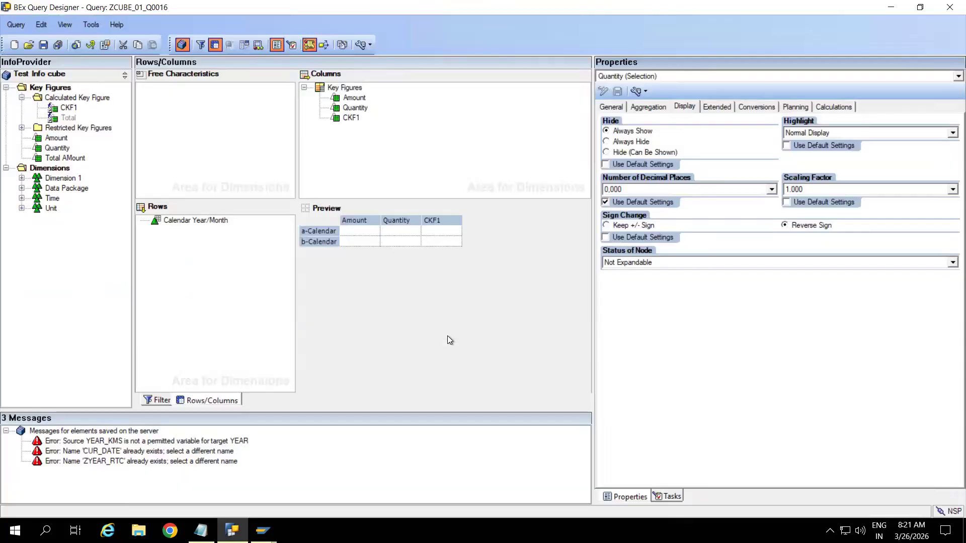
{"action": "left_click", "coordinate": [351, 118]}
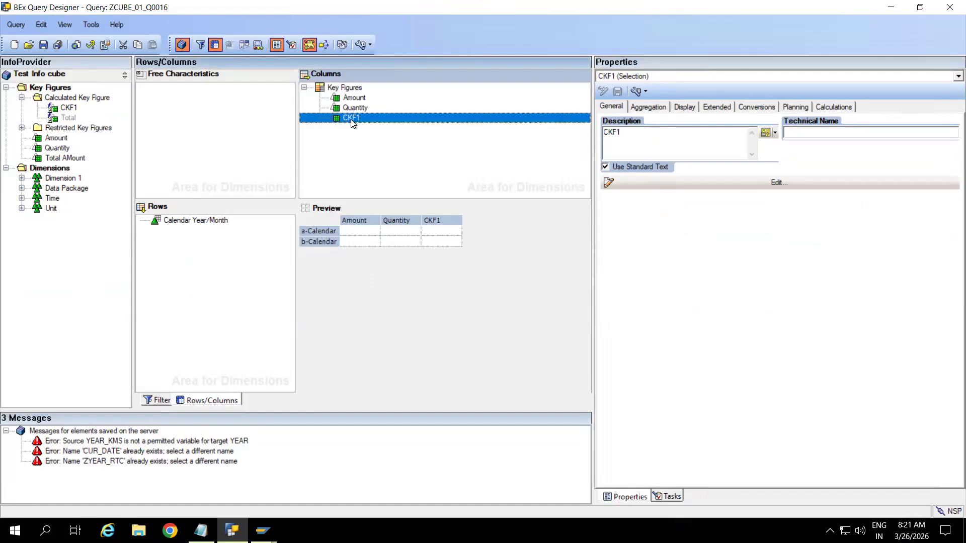
{"action": "right_click", "coordinate": [352, 123]}
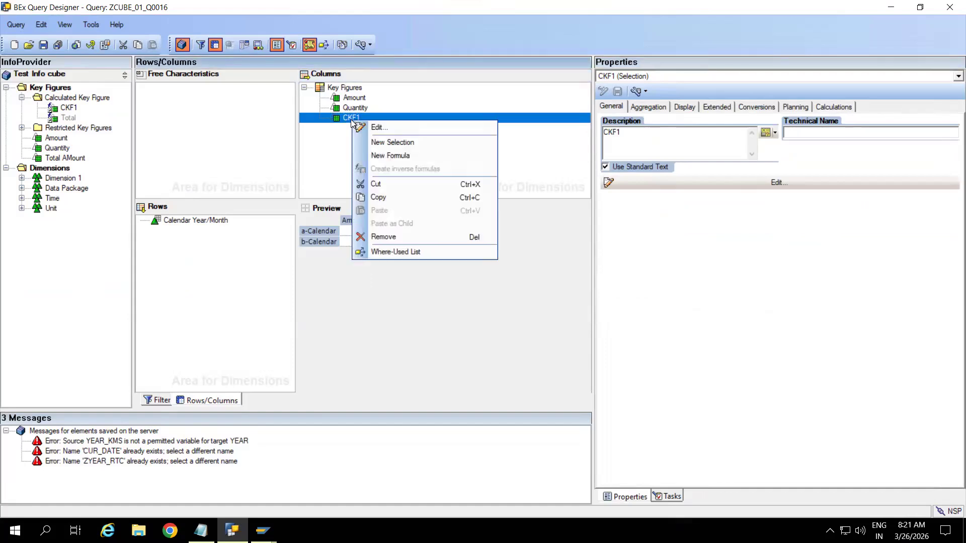
{"action": "left_click", "coordinate": [381, 236]}
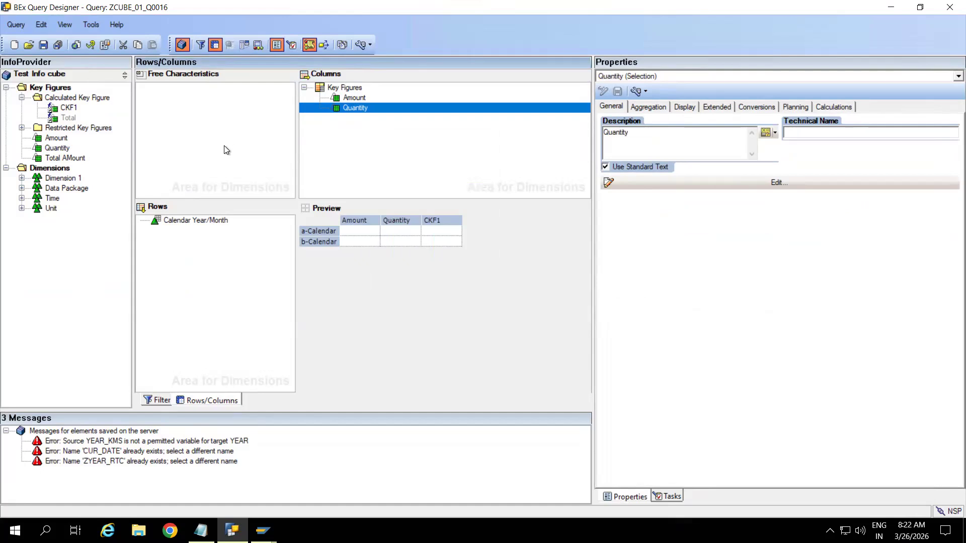
{"action": "left_click", "coordinate": [353, 149]}
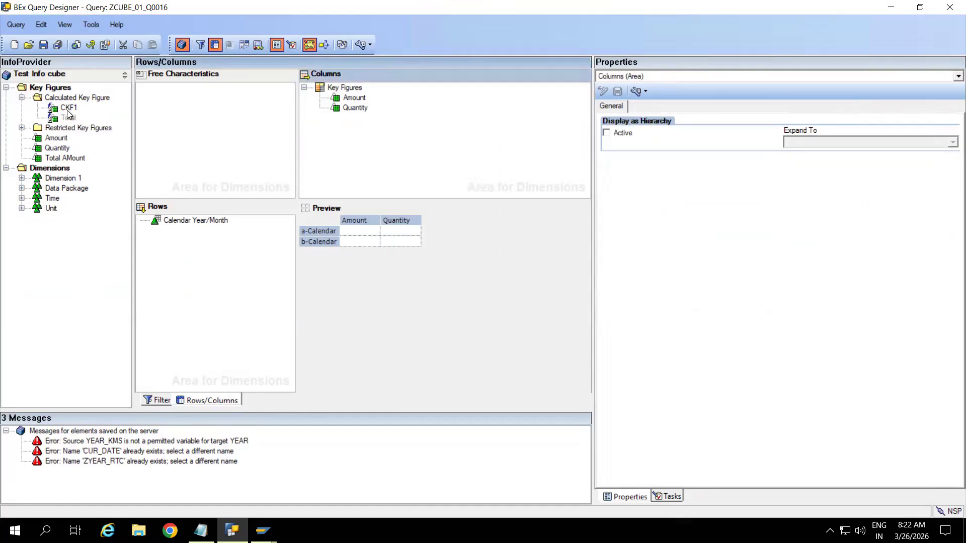
{"action": "left_click", "coordinate": [22, 98]}
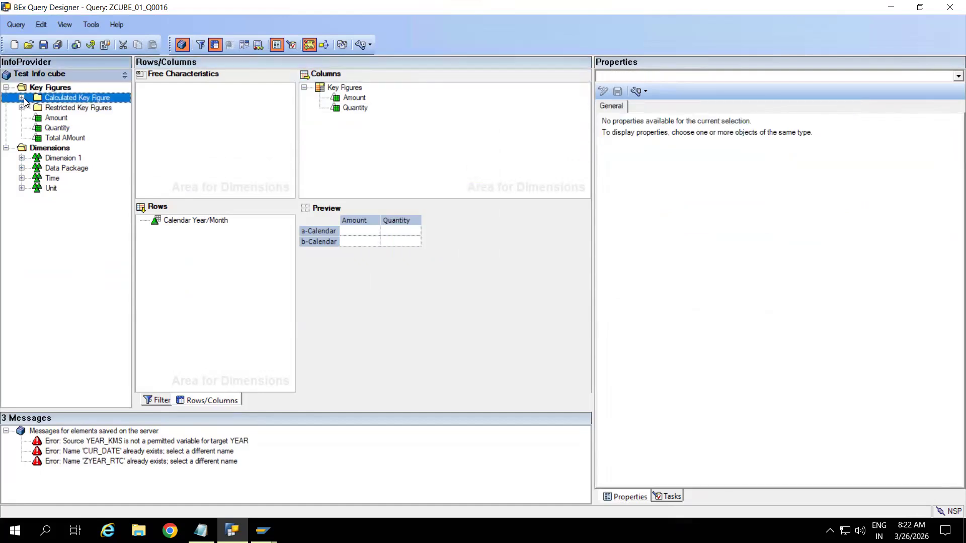
{"action": "left_click", "coordinate": [43, 45]}
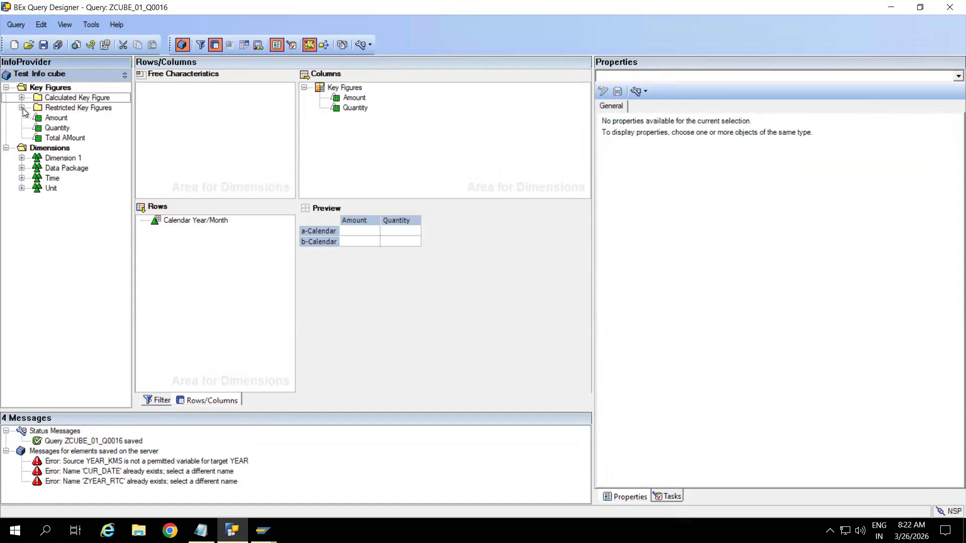
Step: Create a new restricted key figure and add Amount to the details of its selection
{"action": "right_click", "coordinate": [61, 86]}
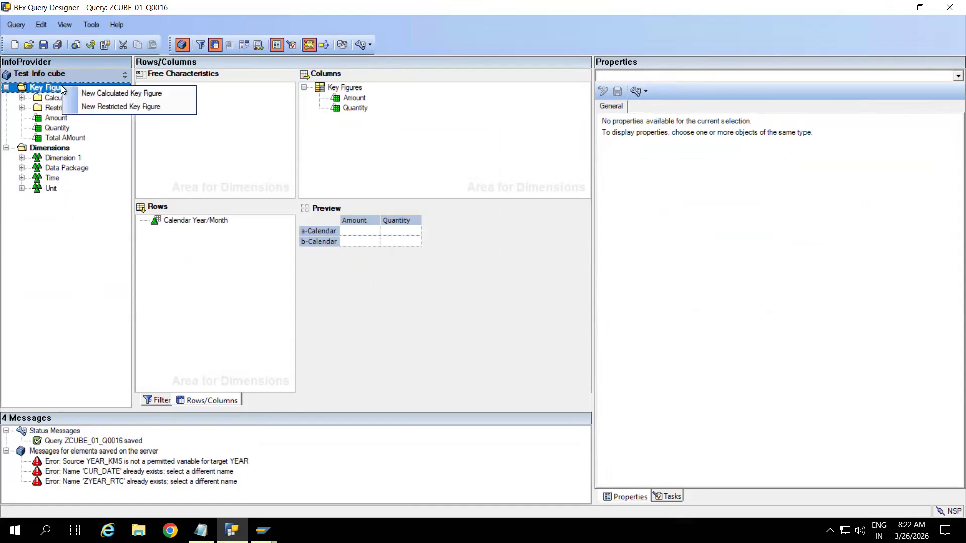
{"action": "left_click", "coordinate": [101, 104]}
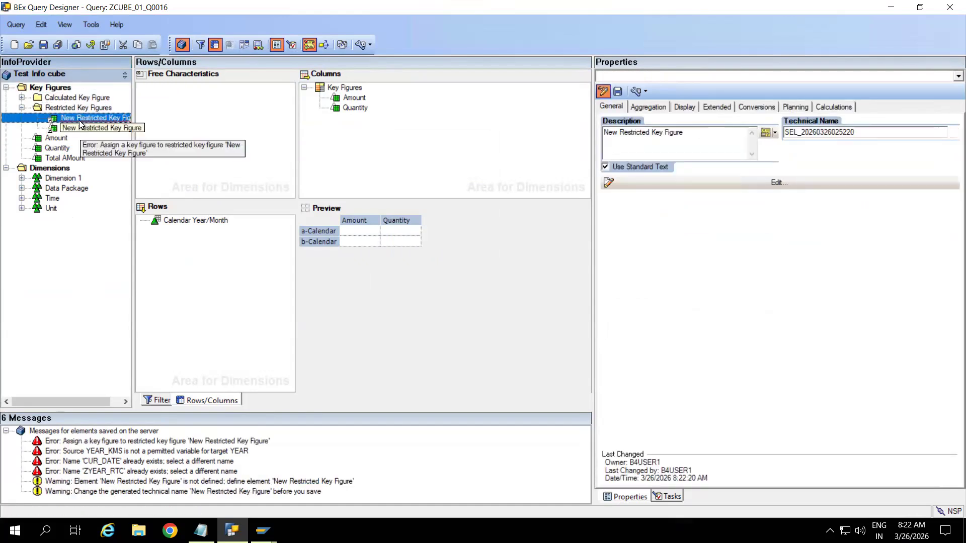
{"action": "double_click", "coordinate": [81, 124]}
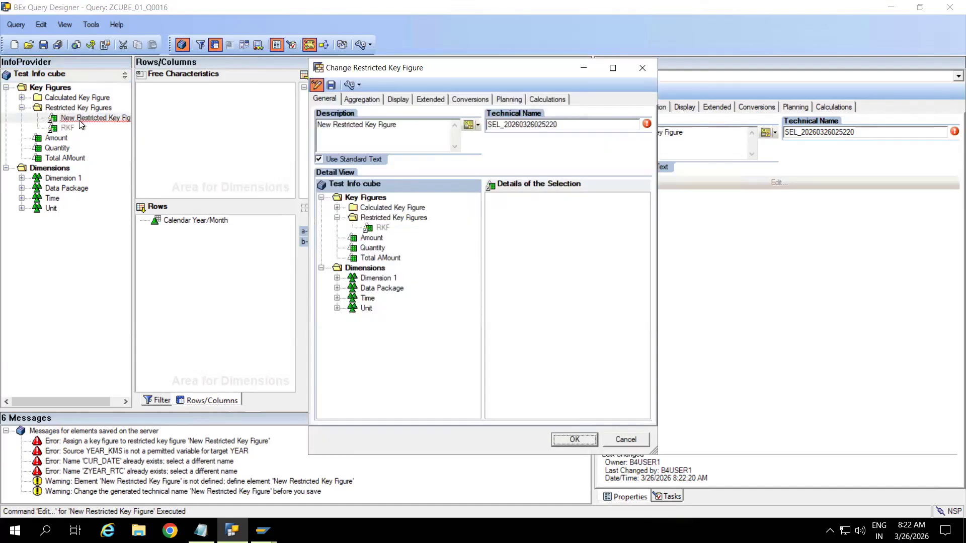
{"action": "left_click", "coordinate": [371, 240]}
{"action": "left_click_drag", "start_coordinate": [372, 240], "coordinate": [534, 220]}
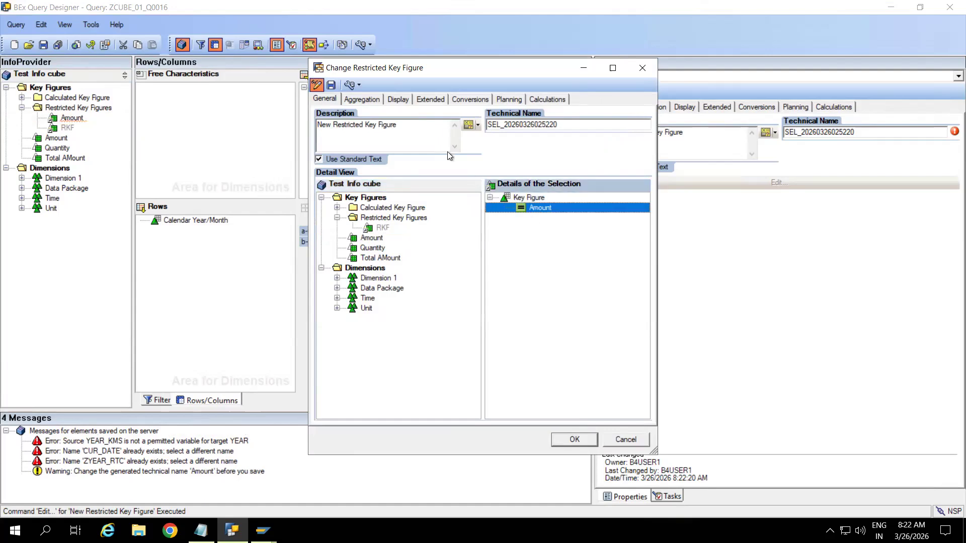
Step: Set the new restricted key figure's description to RKF1 and its technical name to SEL_RKF1
{"action": "left_click", "coordinate": [398, 125]}
{"action": "key", "text": "BackSpace"}
{"action": "key", "text": "BackSpace"}
{"action": "key", "text": "BackSpace"}
{"action": "key", "text": "BackSpace"}
{"action": "key", "text": "BackSpace"}
{"action": "key", "text": "BackSpace"}
{"action": "key", "text": "BackSpace"}
{"action": "key", "text": "BackSpace"}
{"action": "key", "text": "BackSpace"}
{"action": "key", "text": "BackSpace"}
{"action": "key", "text": "BackSpace"}
{"action": "key", "text": "BackSpace"}
{"action": "key", "text": "BackSpace"}
{"action": "key", "text": "BackSpace"}
{"action": "key", "text": "BackSpace"}
{"action": "key", "text": "BackSpace"}
{"action": "key", "text": "BackSpace"}
{"action": "key", "text": "BackSpace"}
{"action": "key", "text": "BackSpace"}
{"action": "key", "text": "BackSpace"}
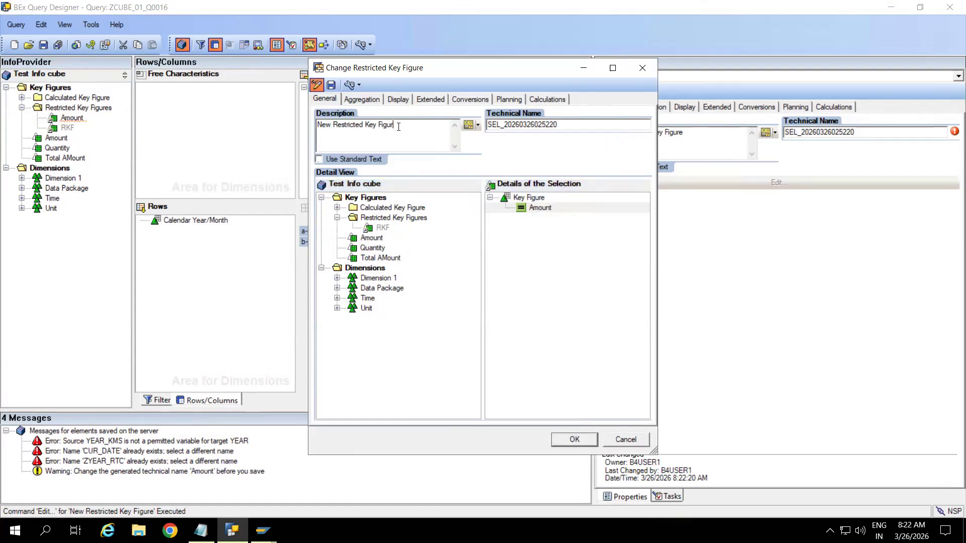
{"action": "type", "text": "RKF1"}
{"action": "left_click", "coordinate": [570, 125]}
{"action": "key", "text": "BackSpace"}
{"action": "key", "text": "BackSpace"}
{"action": "key", "text": "BackSpace"}
{"action": "key", "text": "BackSpace"}
{"action": "key", "text": "BackSpace"}
{"action": "key", "text": "BackSpace"}
{"action": "key", "text": "BackSpace"}
{"action": "key", "text": "BackSpace"}
{"action": "key", "text": "BackSpace"}
{"action": "key", "text": "BackSpace"}
{"action": "key", "text": "BackSpace"}
{"action": "key", "text": "BackSpace"}
{"action": "key", "text": "BackSpace"}
{"action": "key", "text": "BackSpace"}
{"action": "type", "text": "RKF1"}
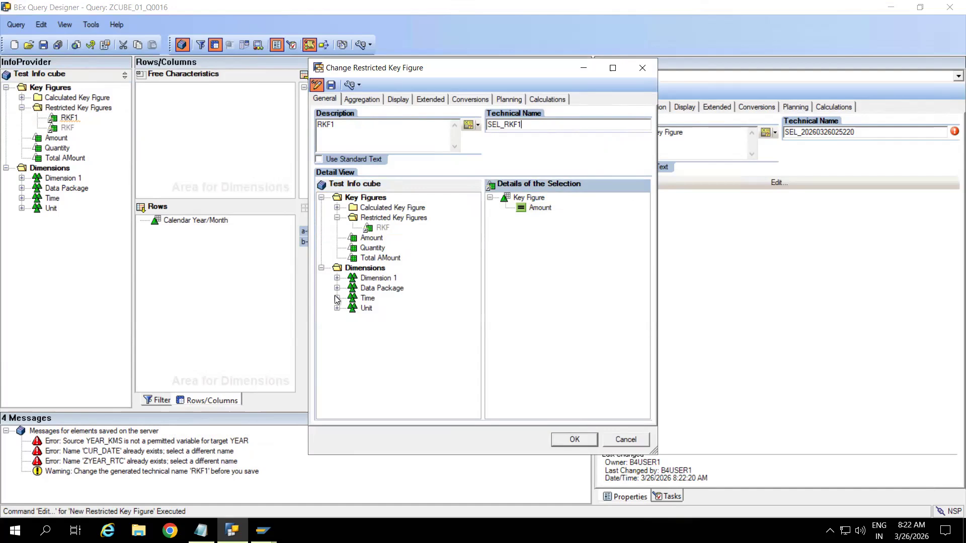
Step: Add Calendar Year/Month from the Time dimension to the details of RKF1's selection
{"action": "double_click", "coordinate": [367, 299]}
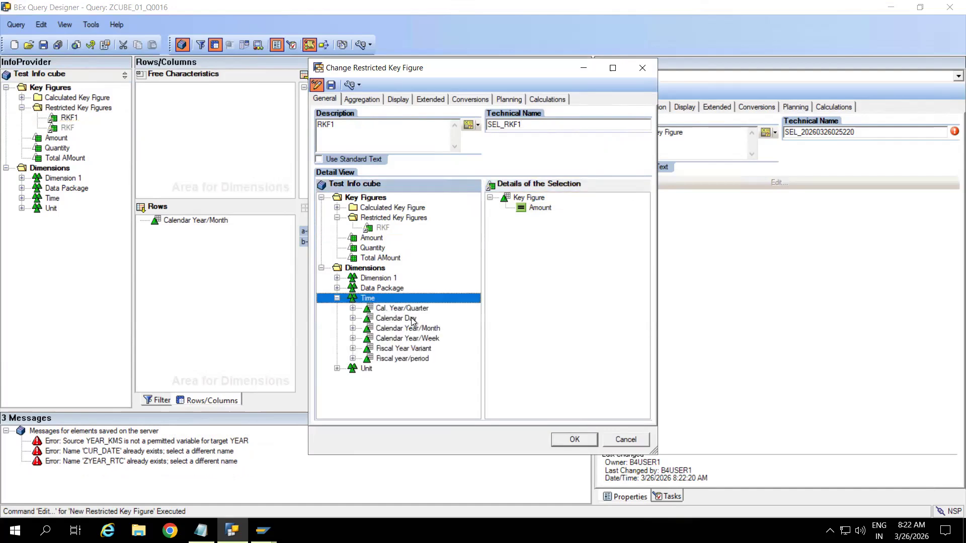
{"action": "left_click_drag", "start_coordinate": [408, 330], "coordinate": [541, 222]}
{"action": "left_click", "coordinate": [541, 221]}
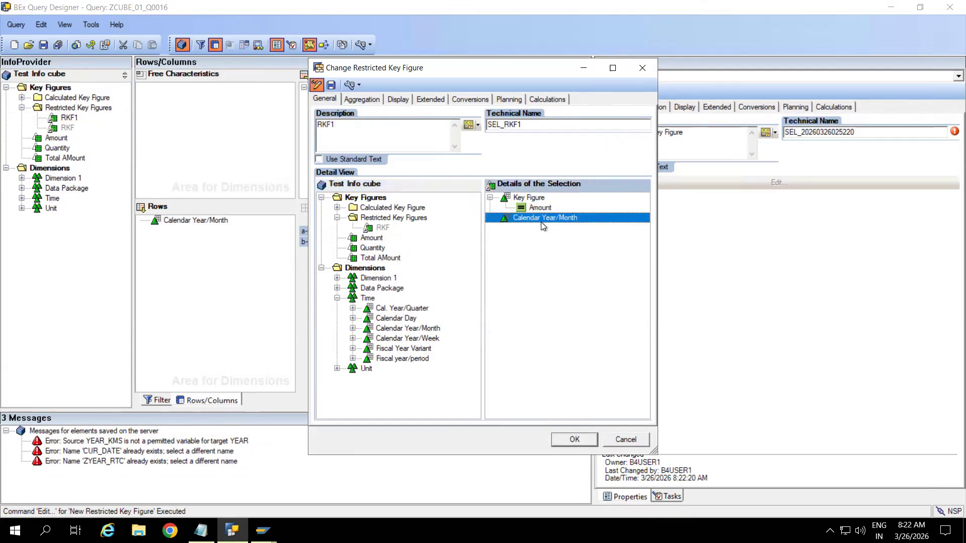
Step: Restrict RKF1's Calendar Year/Month with the first "Pls Enter Month" variable from the history, and save the query
{"action": "right_click", "coordinate": [541, 222]}
{"action": "left_click", "coordinate": [566, 230]}
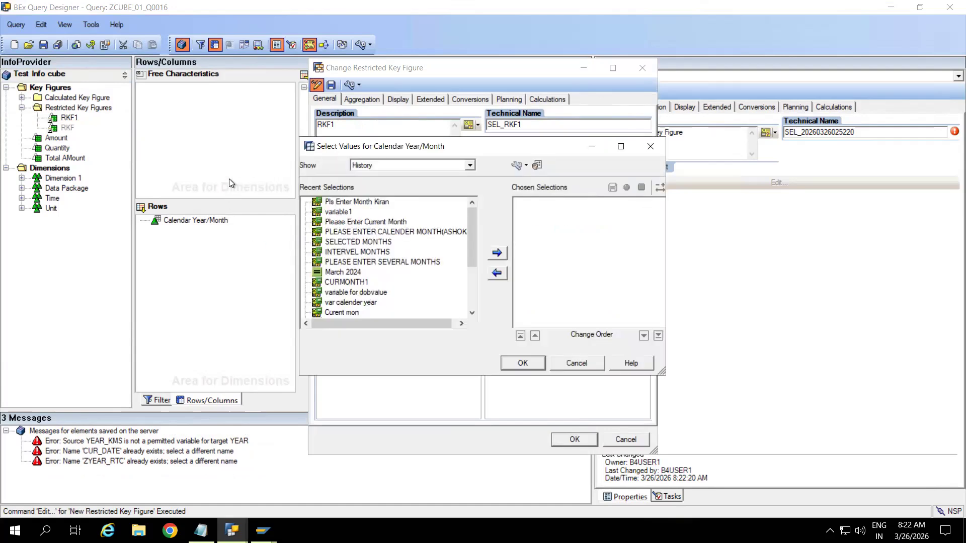
{"action": "double_click", "coordinate": [354, 203]}
{"action": "left_click", "coordinate": [515, 363]}
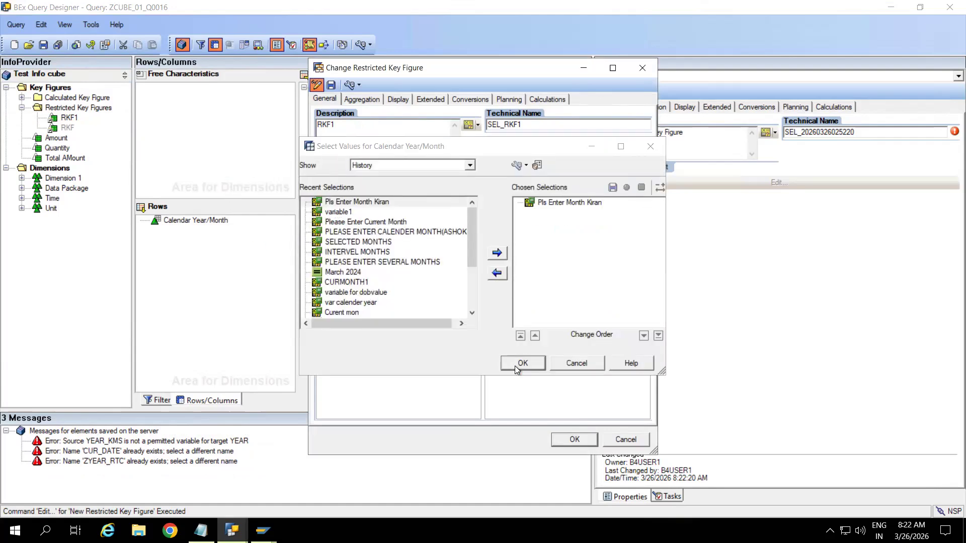
{"action": "left_click", "coordinate": [569, 440]}
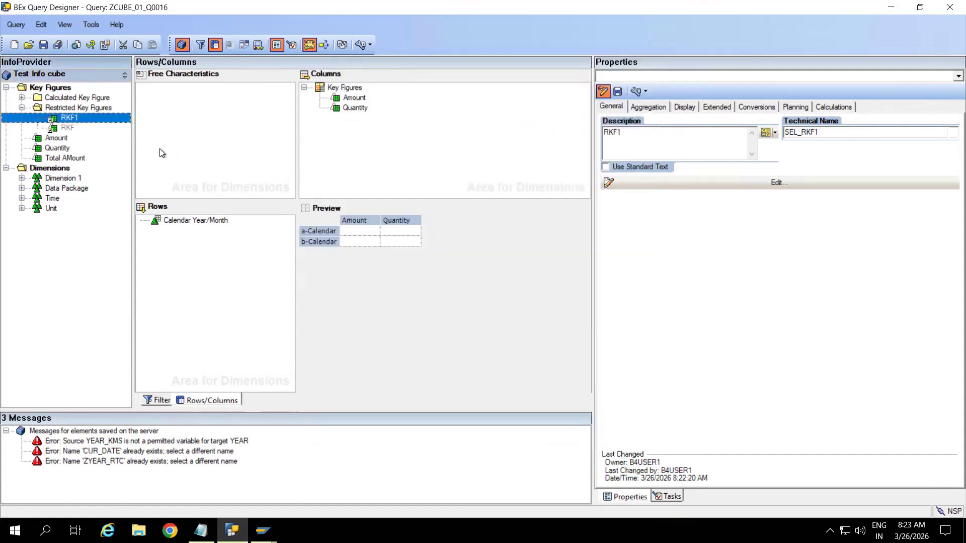
{"action": "left_click", "coordinate": [44, 45]}
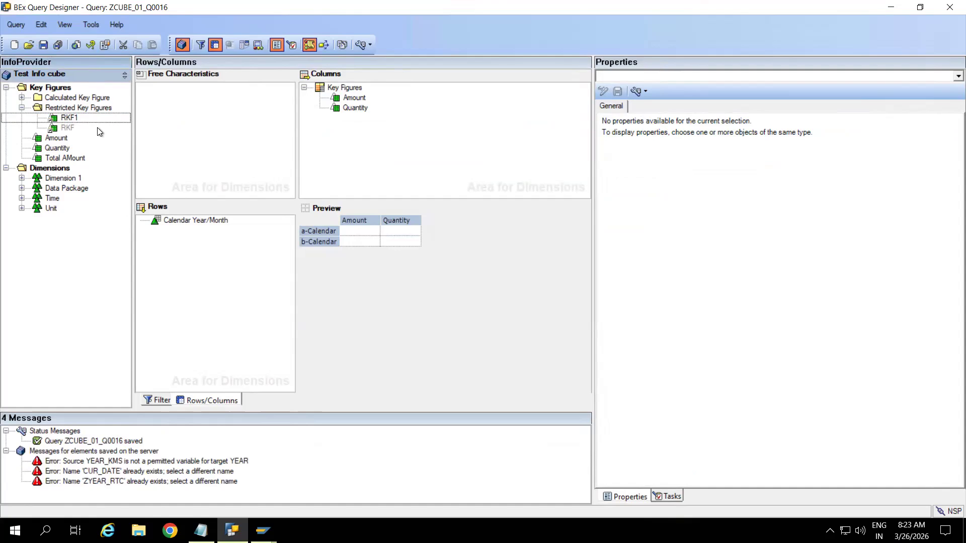
Step: Switch to the SAP Query Monitor and rerun ZCUBE_01_Q0016 to check its output before RKF1 is in the columns
{"action": "left_click", "coordinate": [71, 125]}
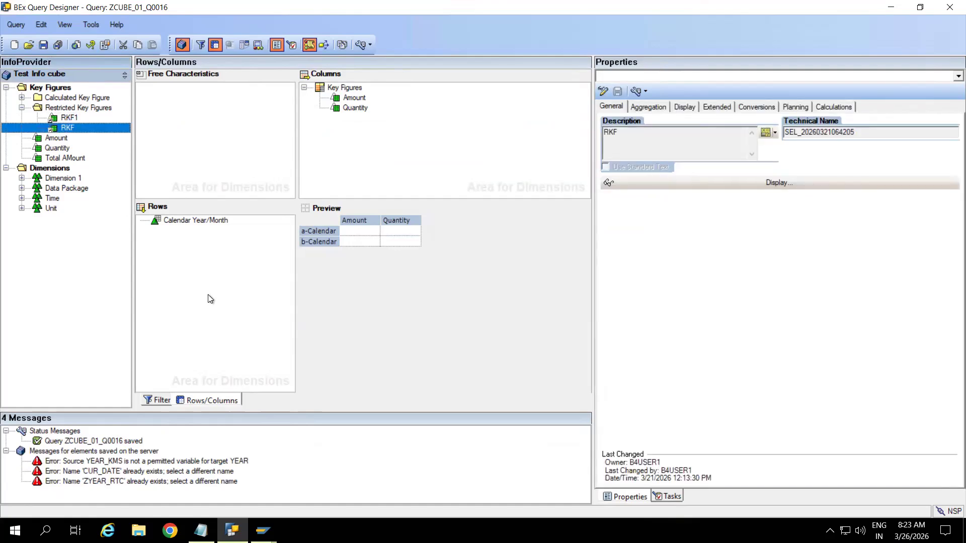
{"action": "mouse_move", "coordinate": [263, 531]}
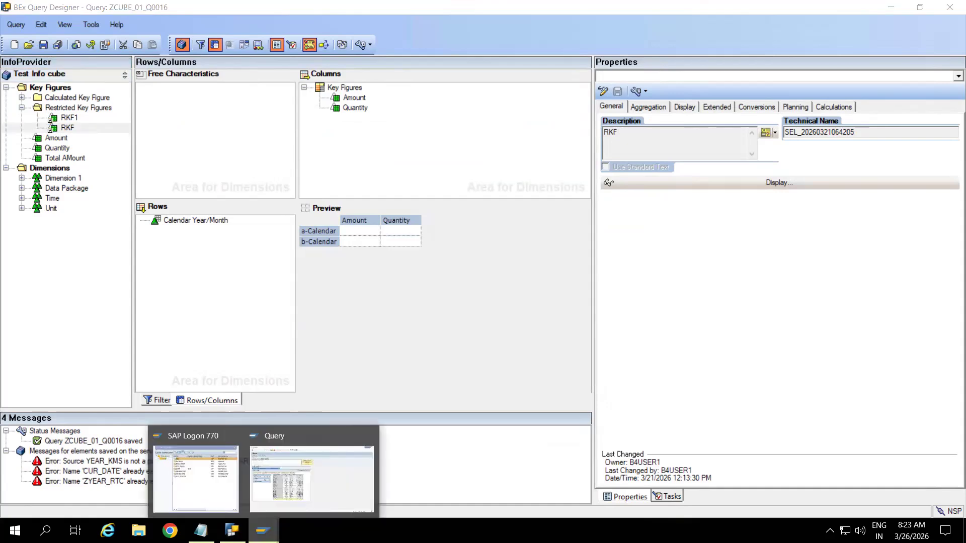
{"action": "left_click", "coordinate": [298, 448]}
{"action": "left_click", "coordinate": [177, 32]}
{"action": "left_click", "coordinate": [44, 79]}
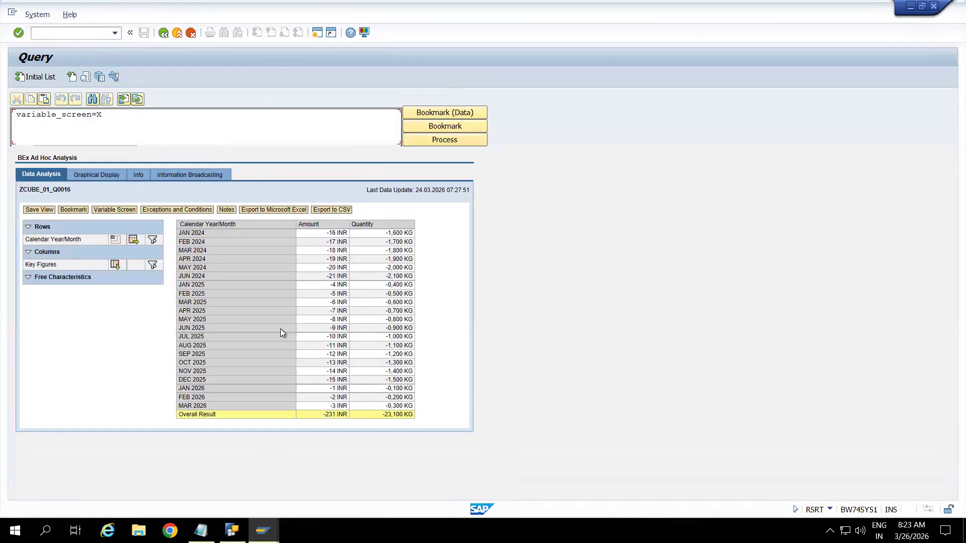
Step: Switch to BEx Query Designer, add RKF1 to the columns below Quantity, and save the query
{"action": "left_click", "coordinate": [232, 531]}
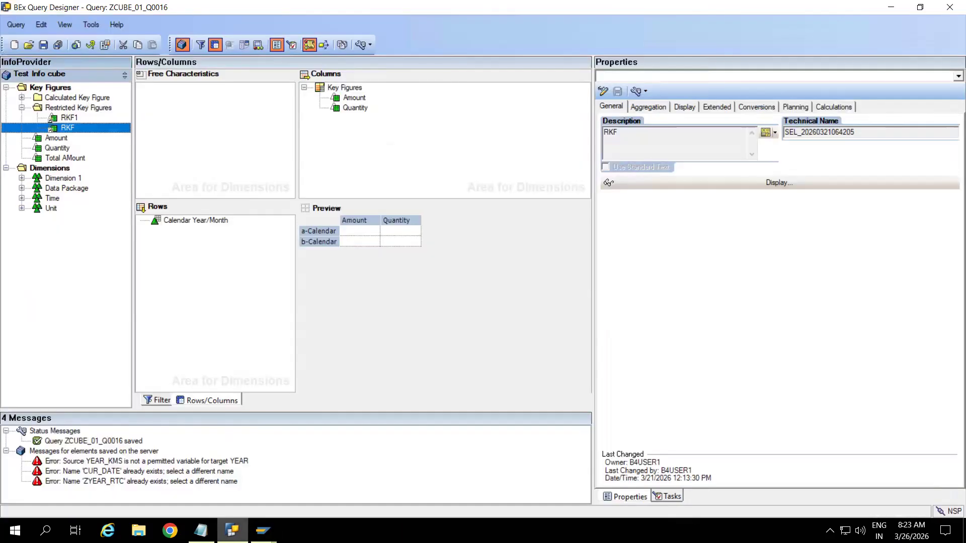
{"action": "left_click_drag", "start_coordinate": [69, 117], "coordinate": [355, 132]}
{"action": "left_click", "coordinate": [43, 45]}
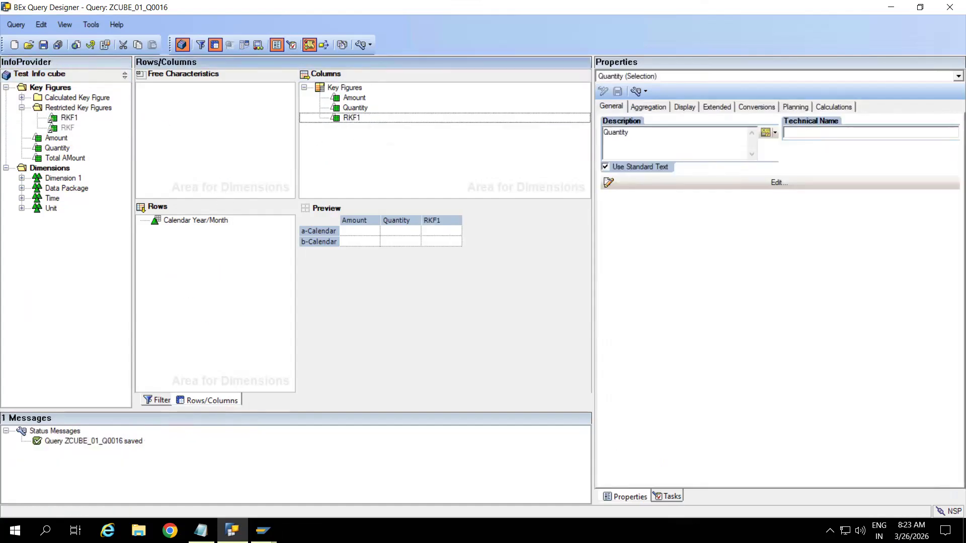
Step: Rerun ZCUBE_01_Q0016 in the SAP Query Monitor for month 04.2024 to check the RKF1 values
{"action": "left_click", "coordinate": [263, 530]}
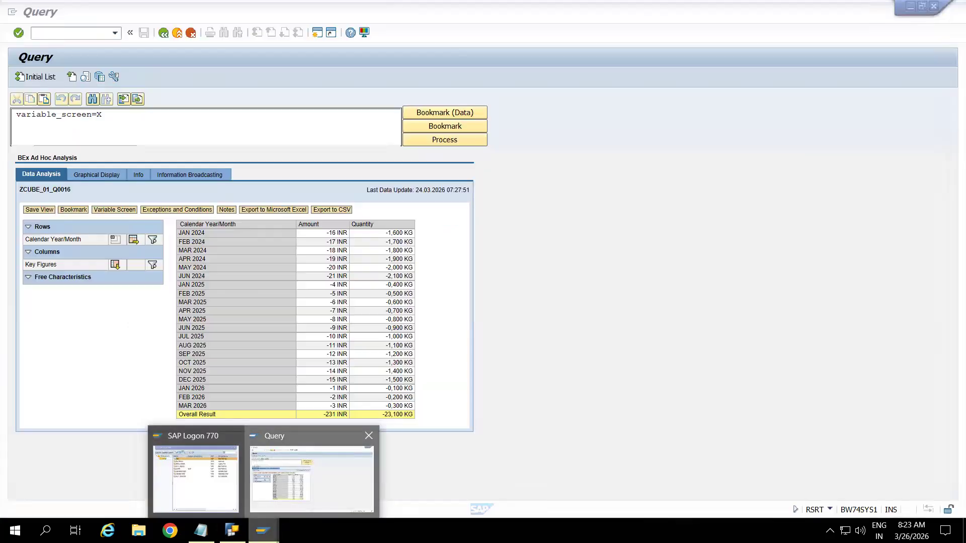
{"action": "left_click", "coordinate": [312, 479]}
{"action": "left_click", "coordinate": [163, 33]}
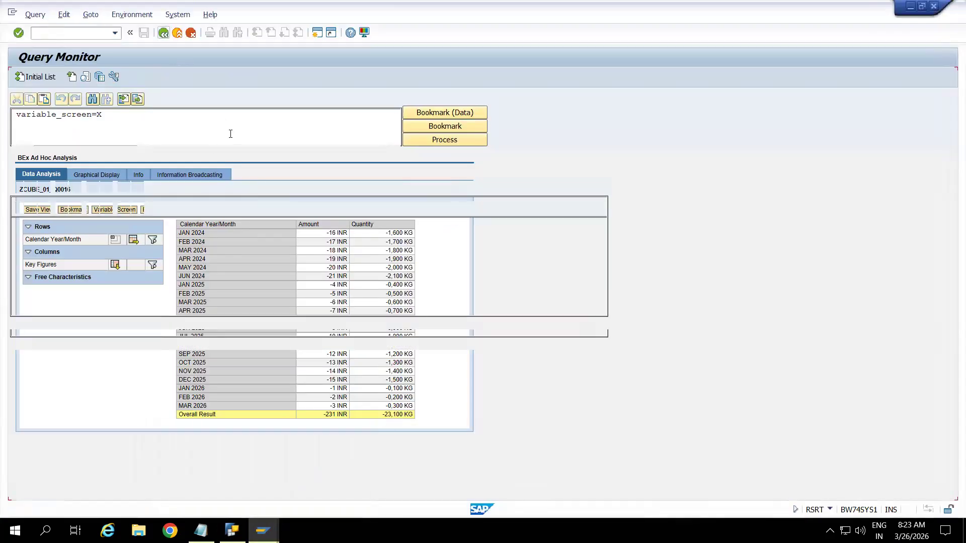
{"action": "left_click", "coordinate": [41, 78]}
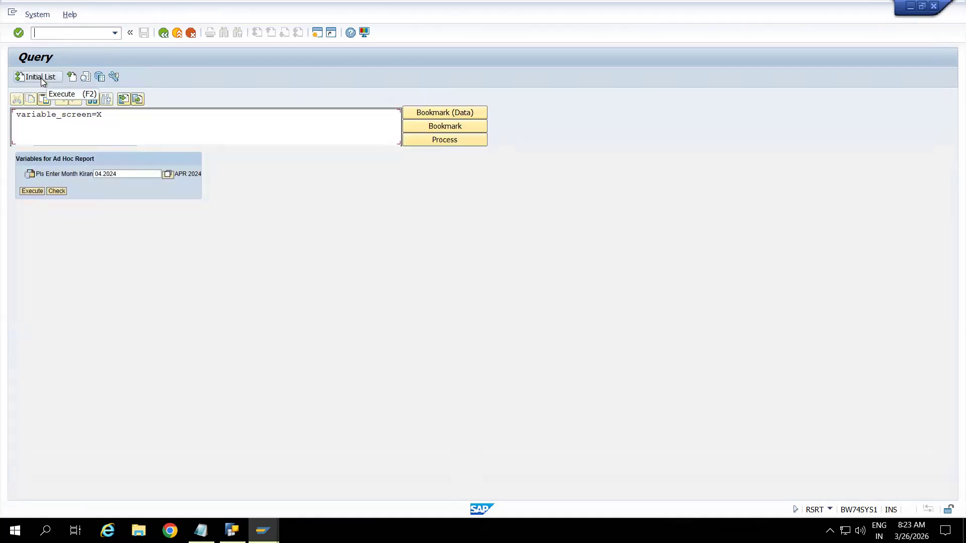
{"action": "left_click", "coordinate": [32, 192]}
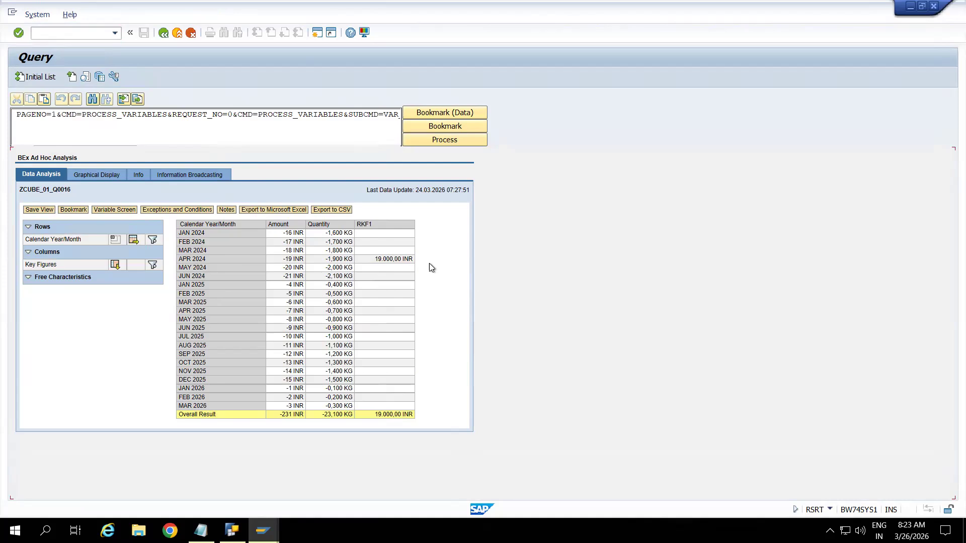
Step: Switch to BEx Query Designer and view RKF1's selection in the columns and its restricted key figure definition in the InfoProvider
{"action": "key", "text": "alt+Tab"}
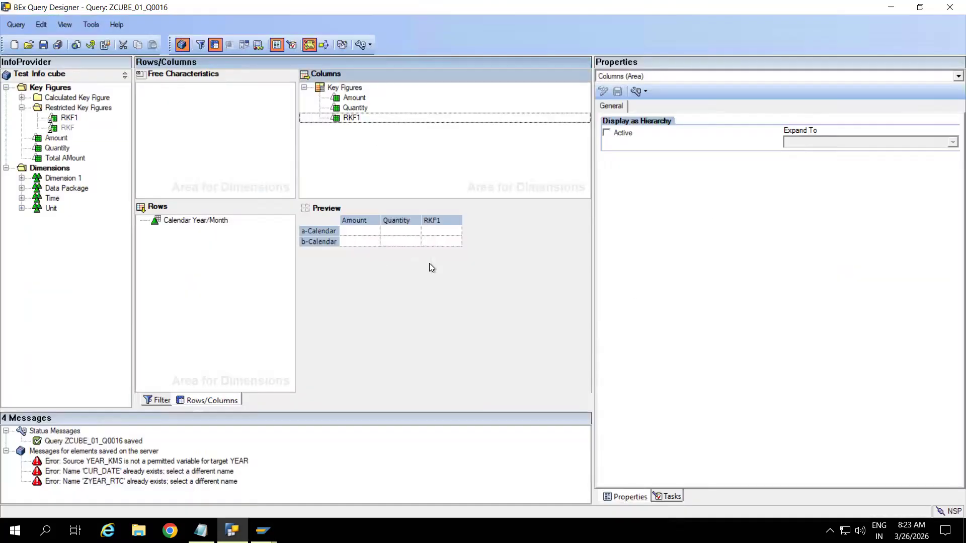
{"action": "left_click", "coordinate": [346, 121]}
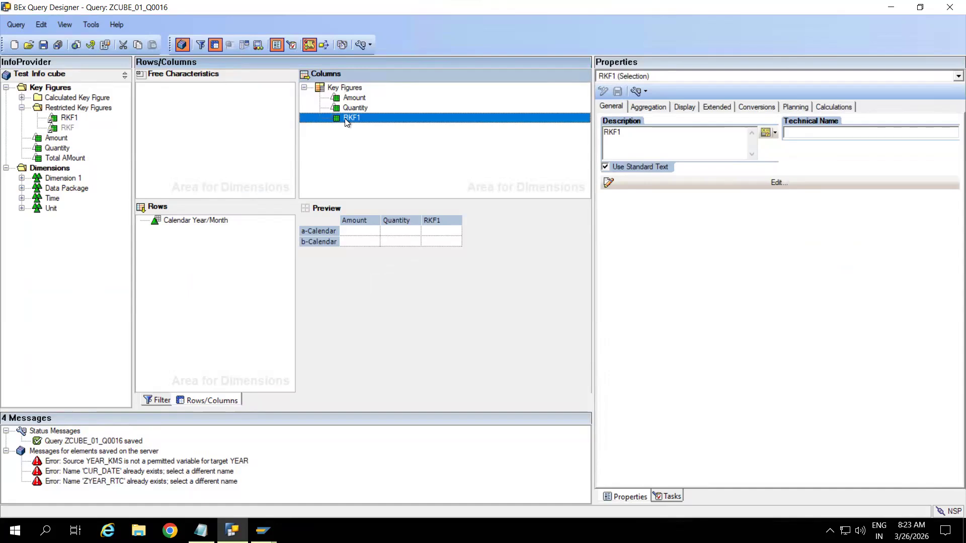
{"action": "double_click", "coordinate": [345, 120]}
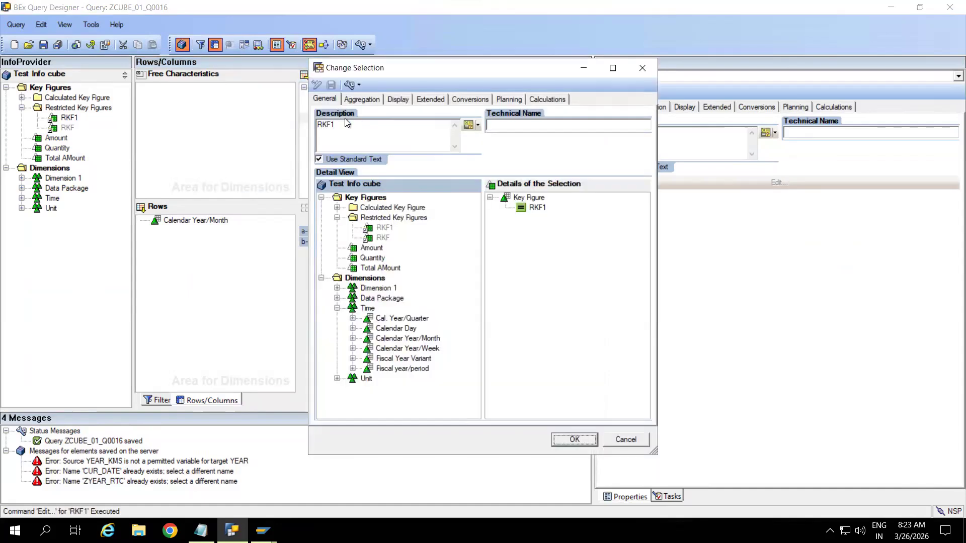
{"action": "left_click", "coordinate": [643, 68]}
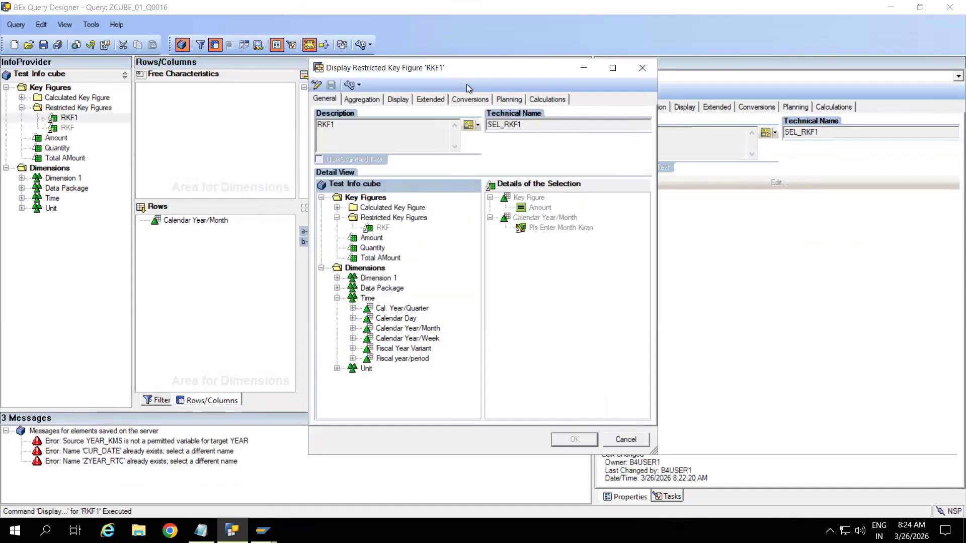
{"action": "left_click", "coordinate": [641, 67]}
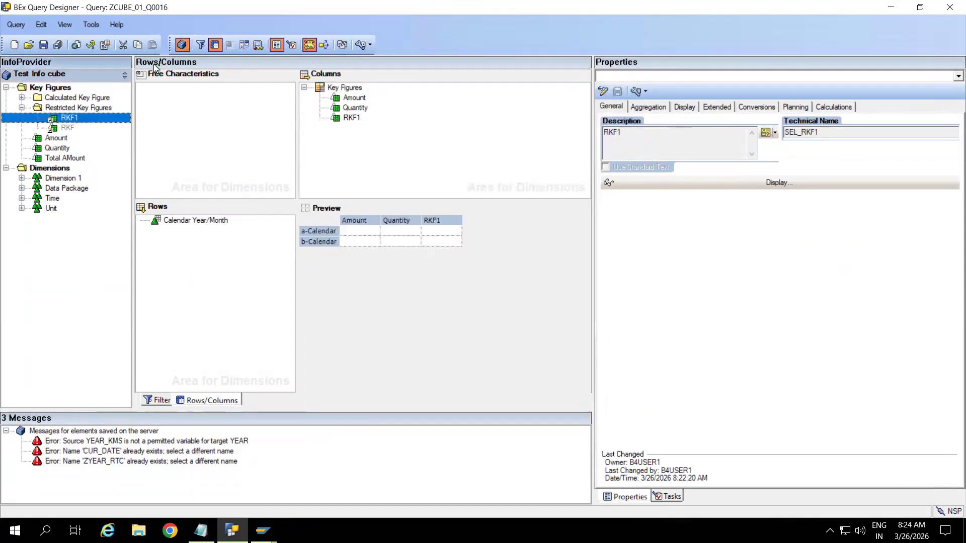
Step: Examine the query's general properties and technical name, and inspect the restrictions in RKF1's InfoProvider definition
{"action": "left_click", "coordinate": [105, 44]}
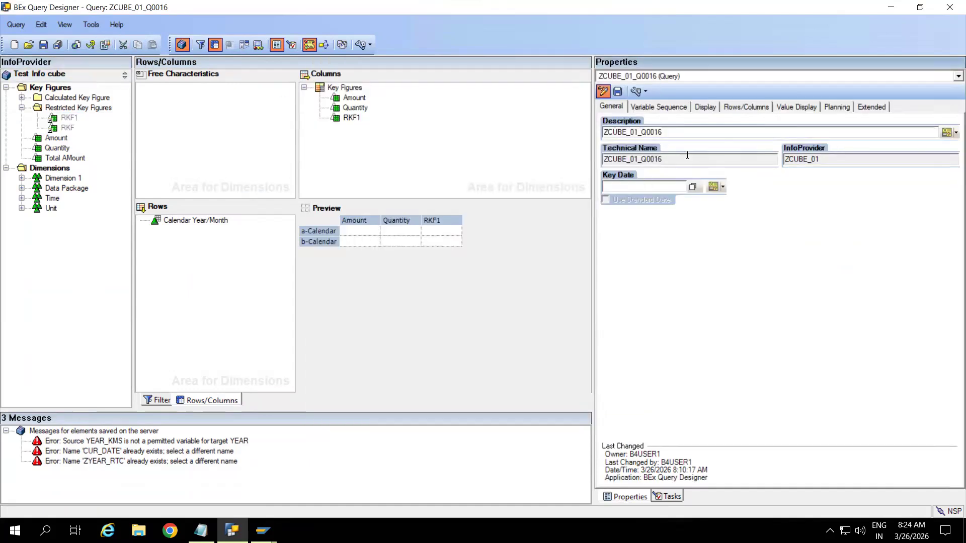
{"action": "left_click_drag", "start_coordinate": [669, 160], "coordinate": [593, 157]}
{"action": "left_click", "coordinate": [69, 118]}
{"action": "double_click", "coordinate": [69, 118]}
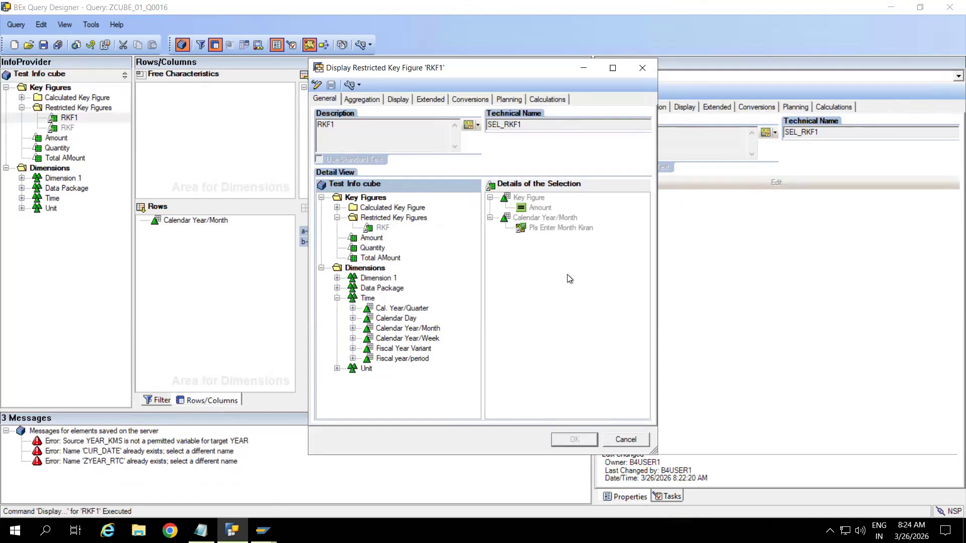
{"action": "left_click", "coordinate": [644, 68]}
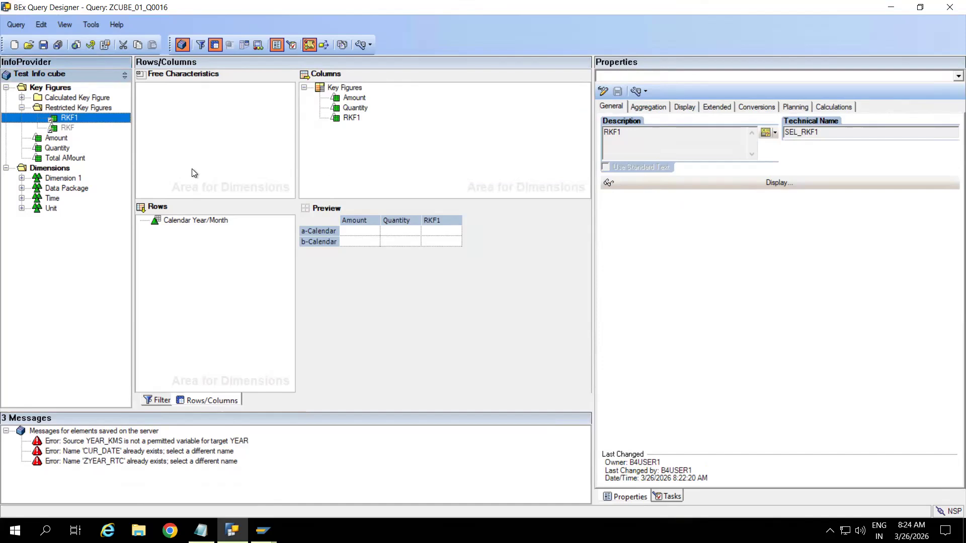
Step: Compare the commands offered for RKF1 in the InfoProvider and in the columns, and inspect the column's selection details
{"action": "right_click", "coordinate": [81, 120]}
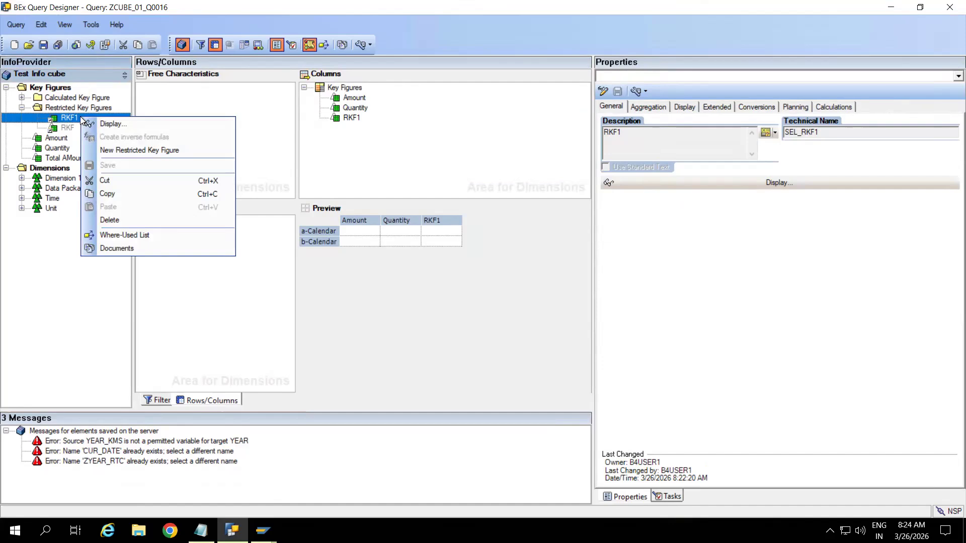
{"action": "left_click", "coordinate": [348, 118]}
{"action": "right_click", "coordinate": [348, 119]}
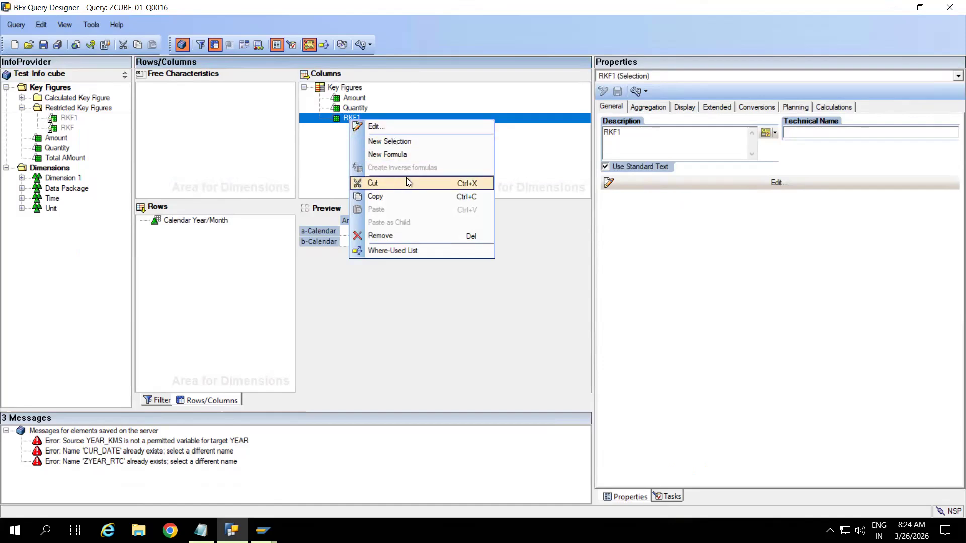
{"action": "left_click", "coordinate": [267, 168]}
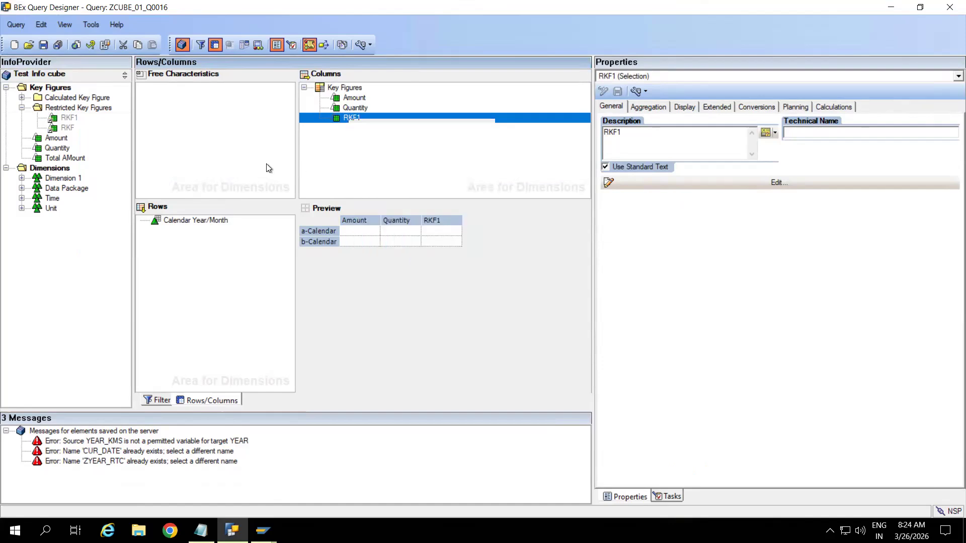
{"action": "left_click", "coordinate": [355, 120]}
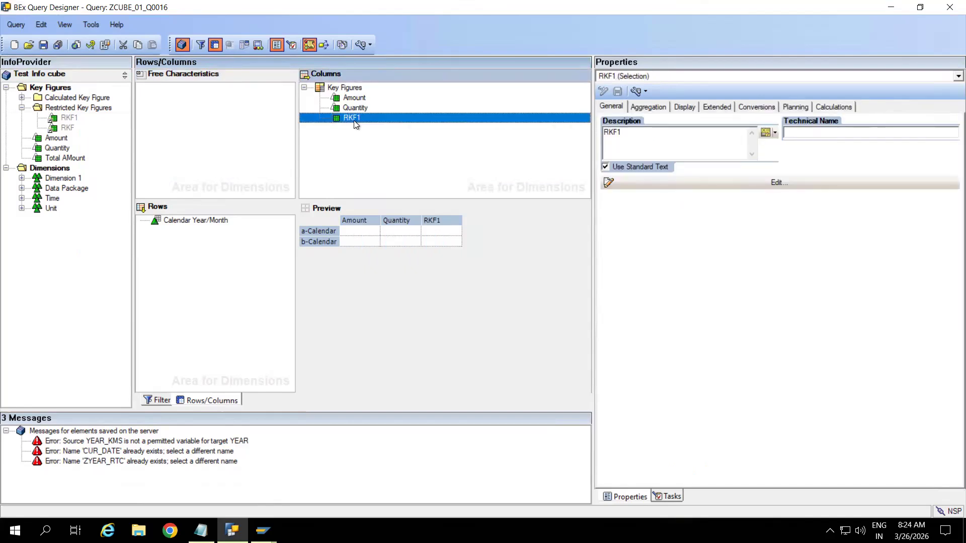
{"action": "double_click", "coordinate": [354, 119]}
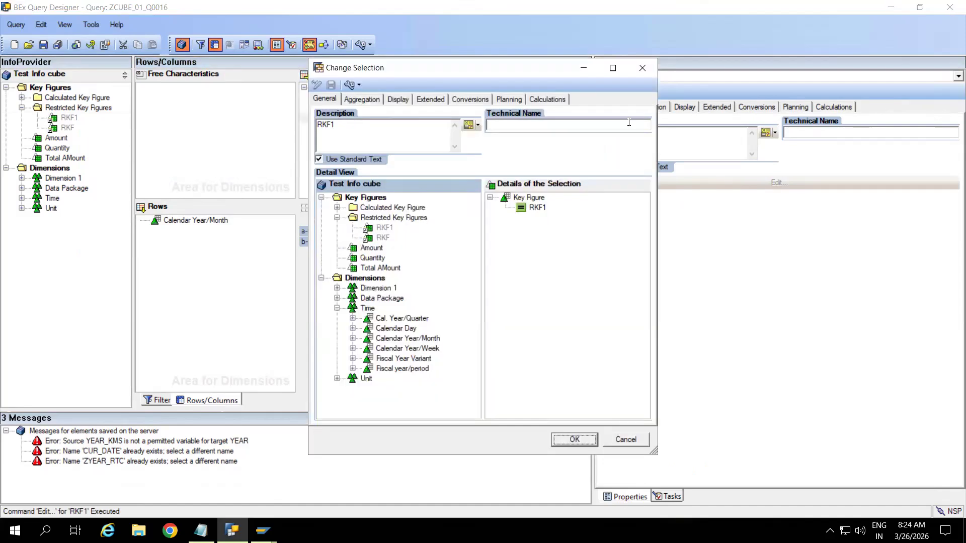
{"action": "left_click", "coordinate": [640, 71]}
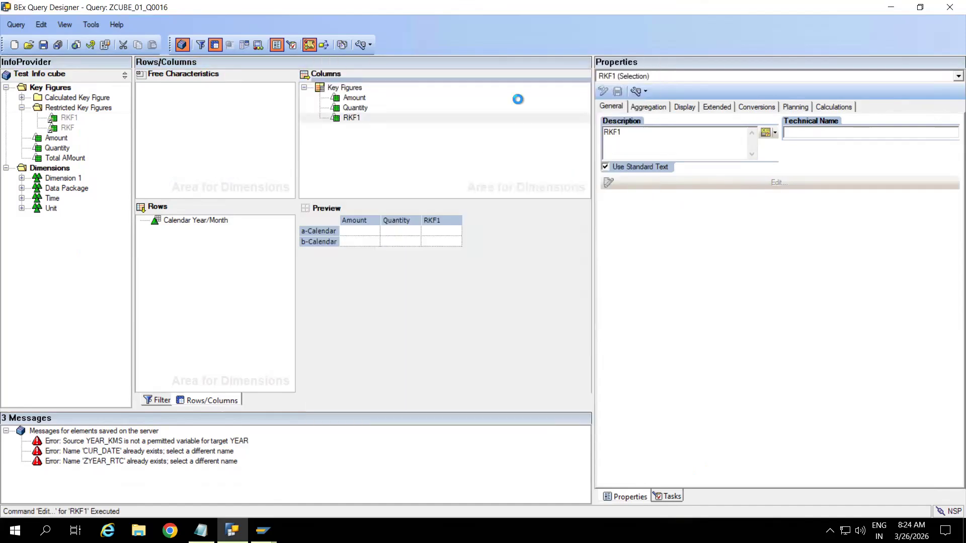
Step: Review the editing commands for RKF1 in the columns against those for the reusable RKF1 in the InfoProvider
{"action": "left_click", "coordinate": [351, 119]}
{"action": "right_click", "coordinate": [351, 120]}
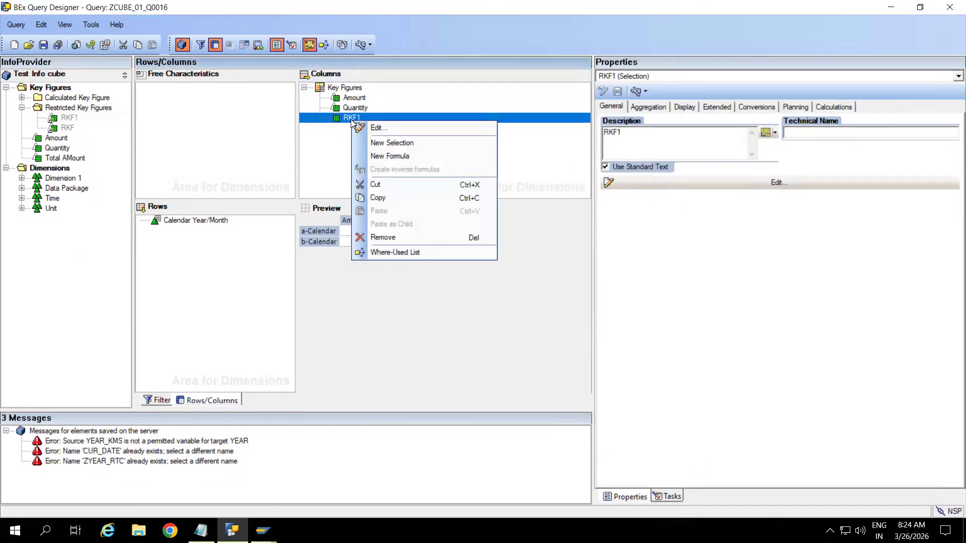
{"action": "left_click", "coordinate": [237, 151]}
{"action": "left_click", "coordinate": [69, 118]}
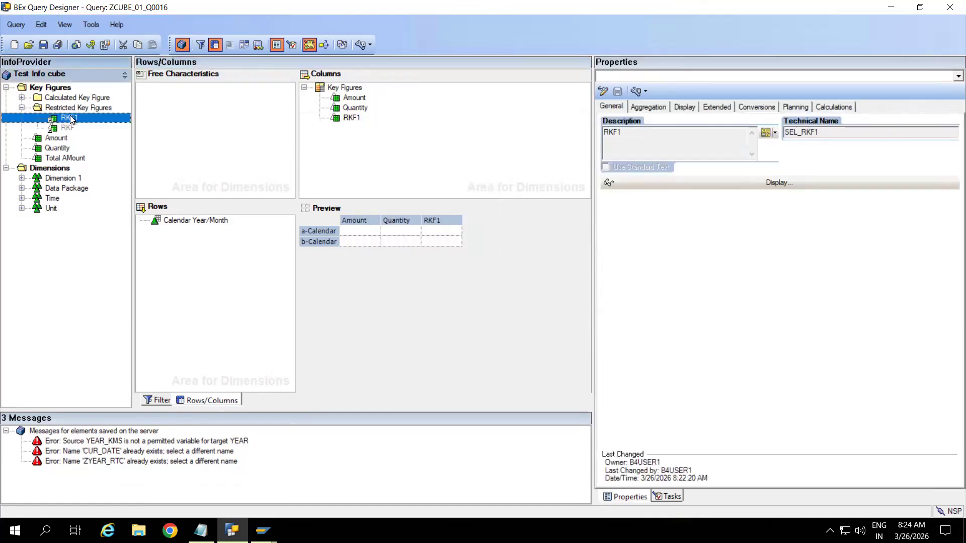
{"action": "right_click", "coordinate": [70, 118]}
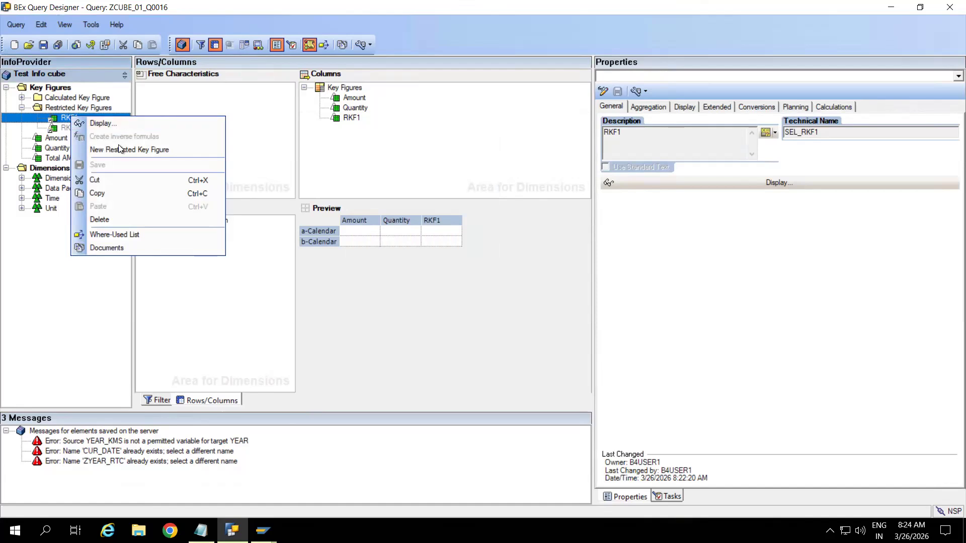
{"action": "left_click", "coordinate": [193, 321]}
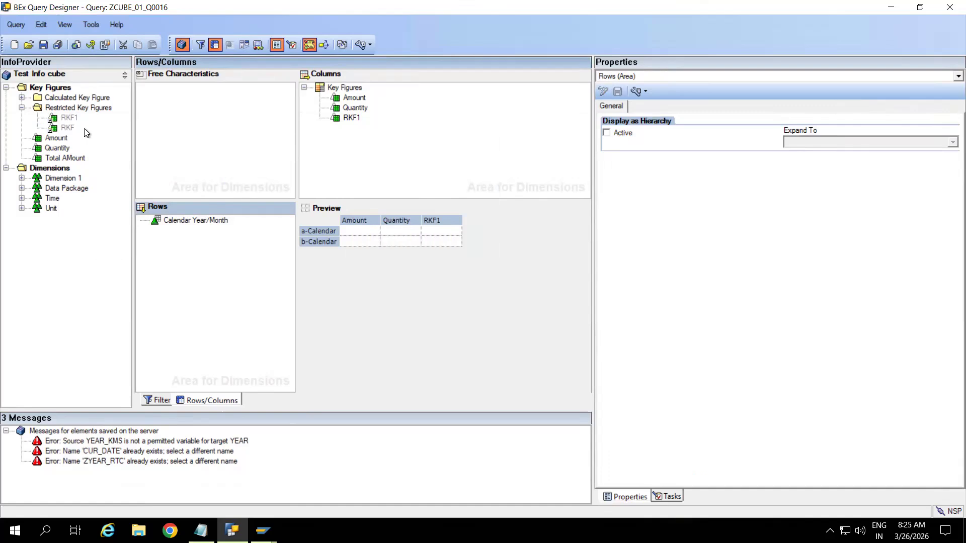
Step: Review the Calculated Key Figure and Restricted Key Figures folders in the InfoProvider, including the contents of the restricted one, and leave it collapsed
{"action": "left_click", "coordinate": [22, 107]}
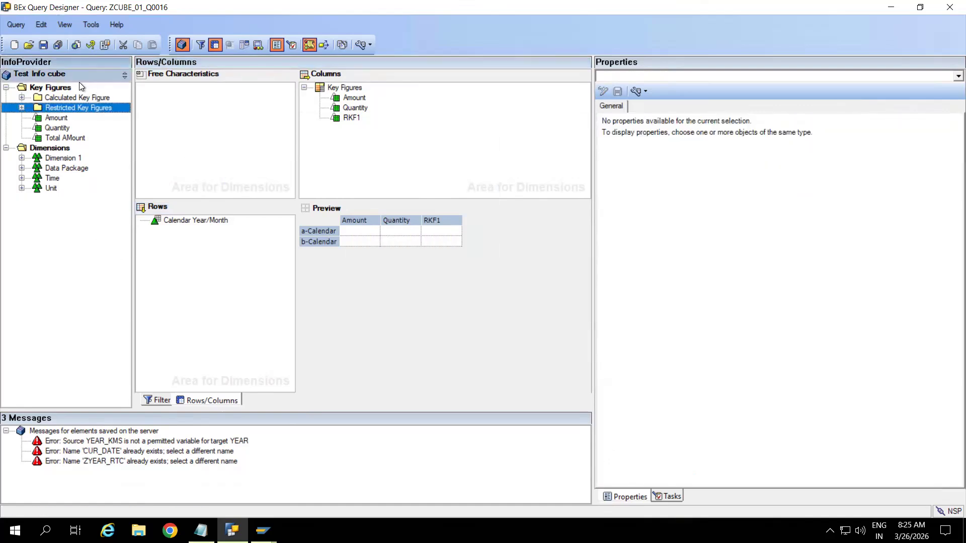
{"action": "key", "text": "Up"}
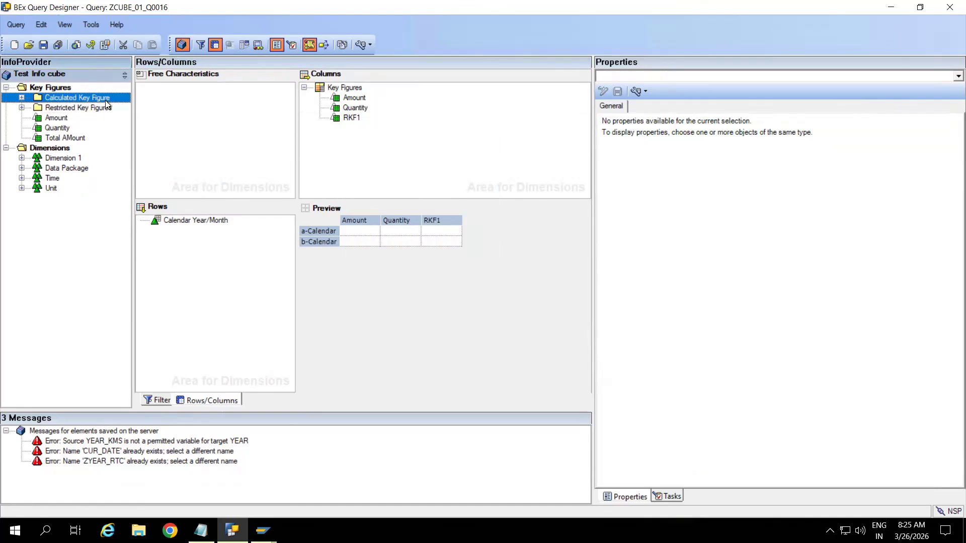
{"action": "left_click", "coordinate": [103, 110]}
{"action": "left_click", "coordinate": [95, 97]}
{"action": "left_click", "coordinate": [22, 108]}
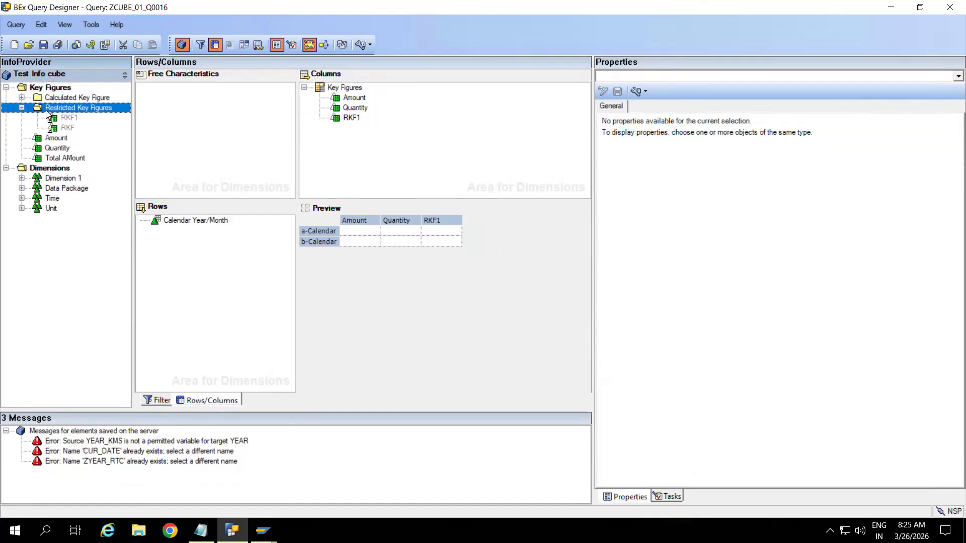
{"action": "left_click", "coordinate": [23, 108]}
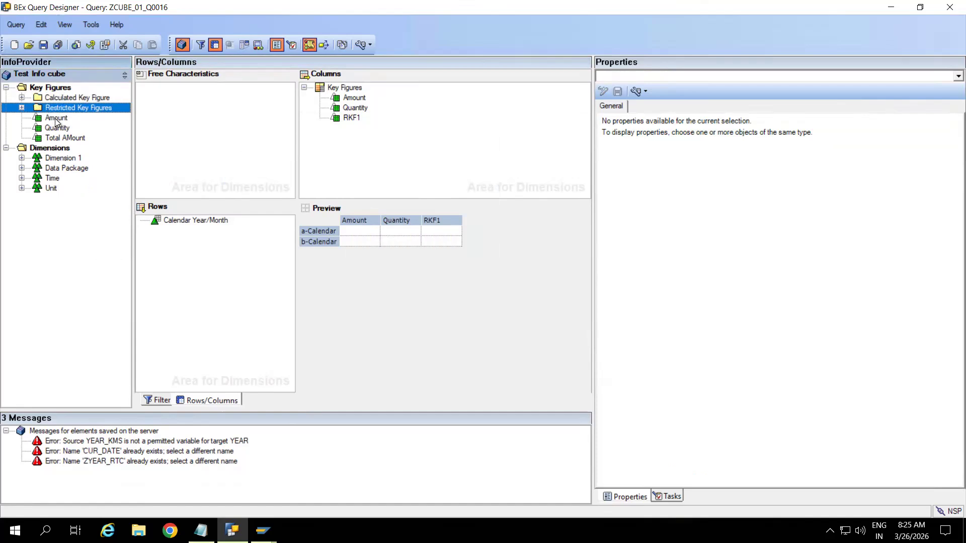
Step: Examine the basic key figures Amount, Quantity and Total AMount that the InfoProvider offers outside the calculated and restricted folders
{"action": "left_click", "coordinate": [56, 119]}
{"action": "left_click", "coordinate": [58, 129]}
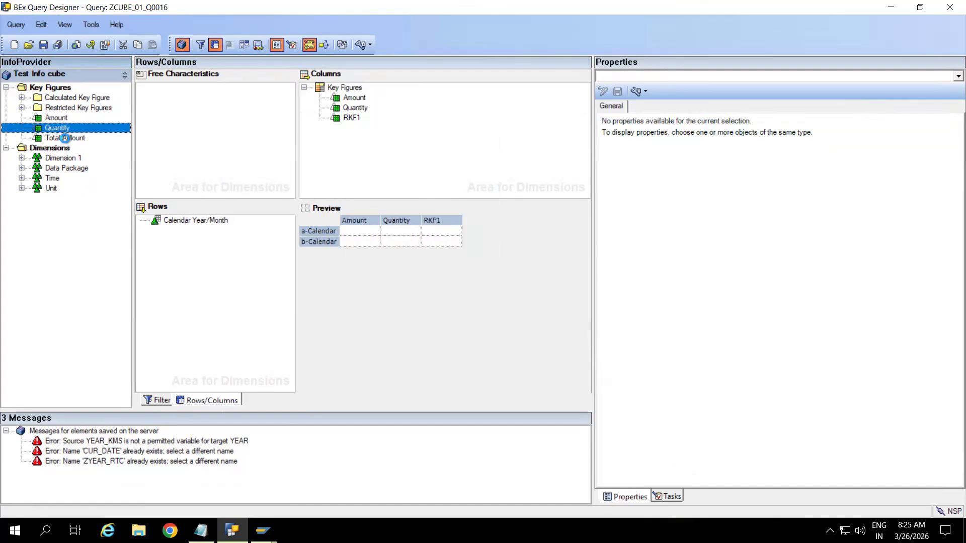
{"action": "left_click", "coordinate": [65, 139]}
{"action": "left_click", "coordinate": [64, 120]}
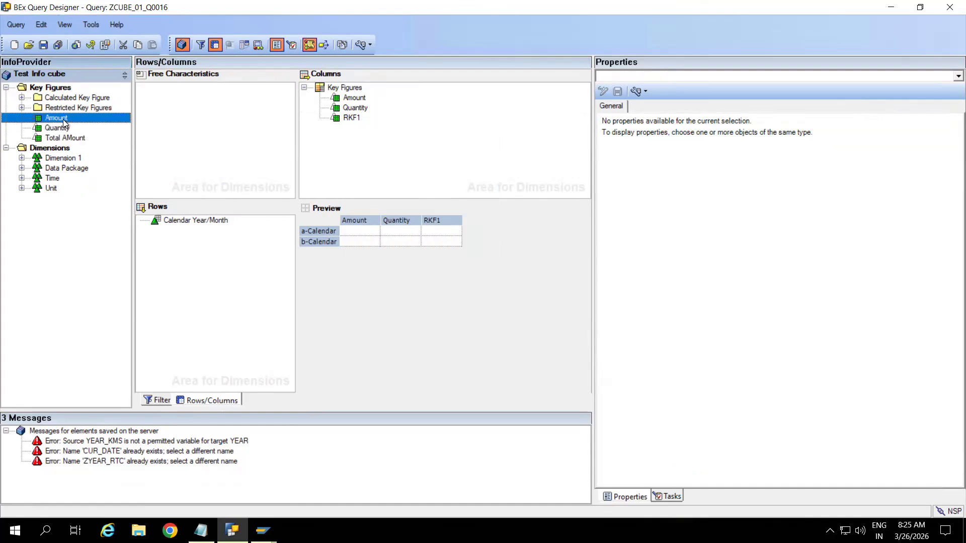
{"action": "left_click", "coordinate": [62, 129]}
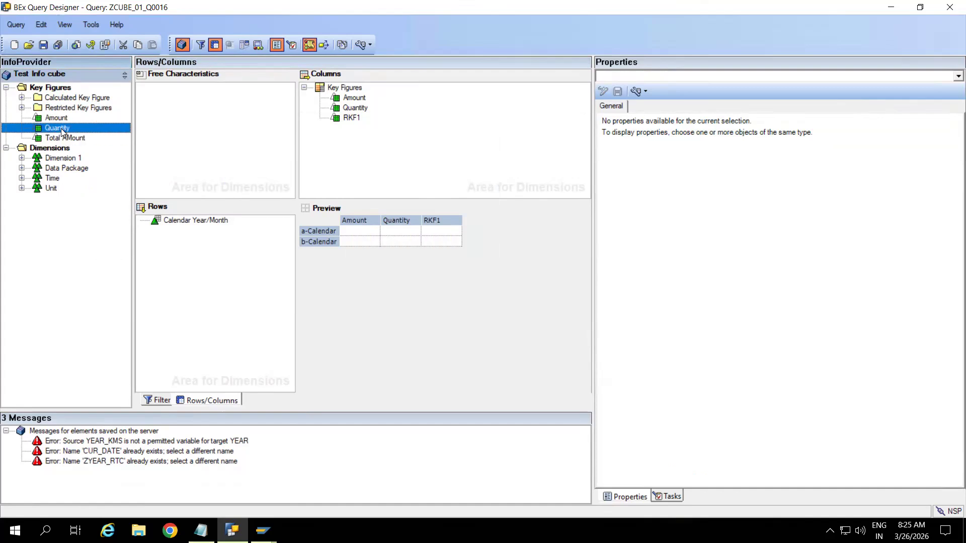
{"action": "left_click", "coordinate": [63, 139]}
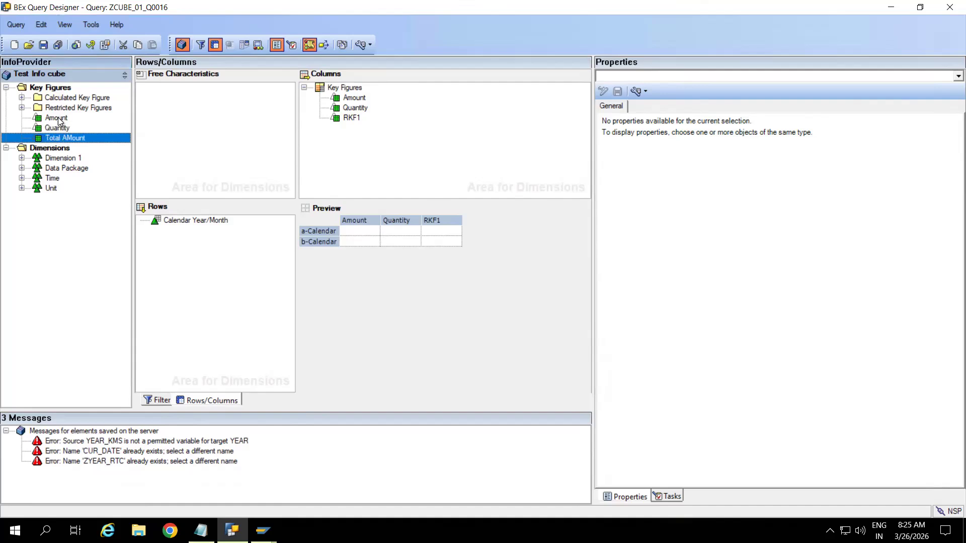
{"action": "left_click", "coordinate": [59, 120]}
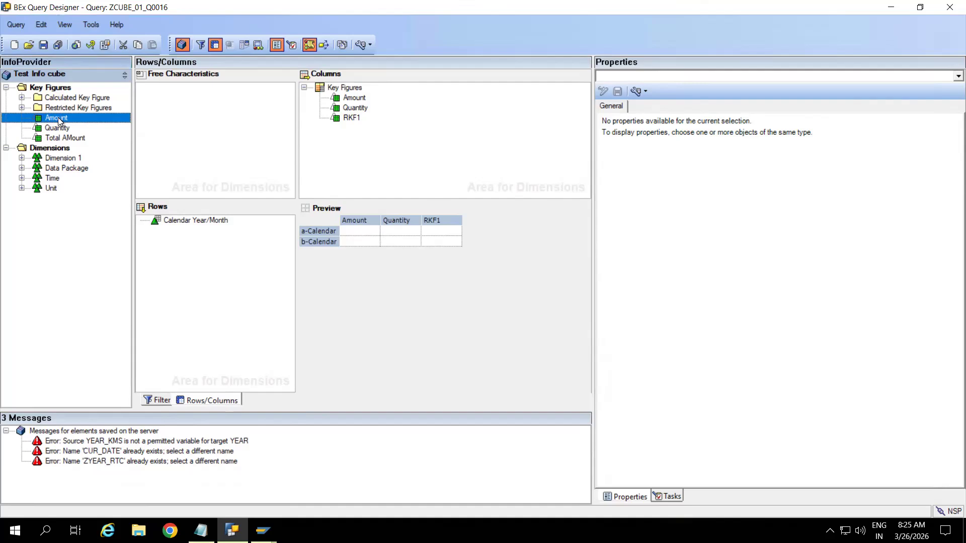
{"action": "left_click", "coordinate": [62, 129]}
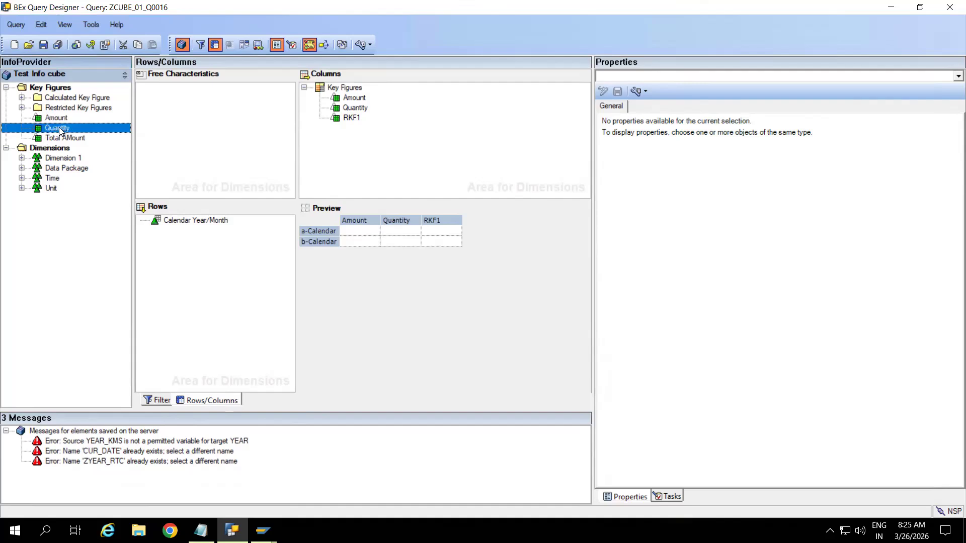
{"action": "left_click", "coordinate": [68, 139]}
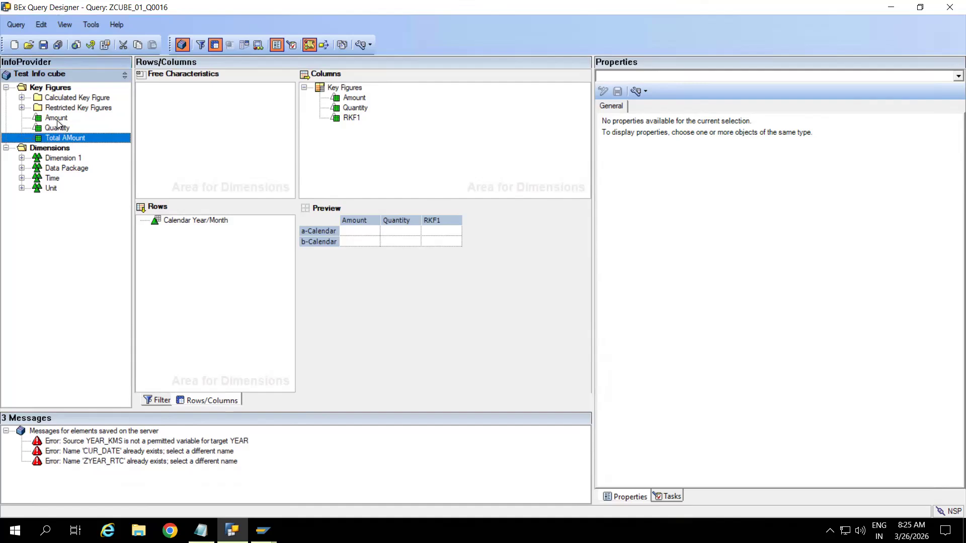
{"action": "left_click", "coordinate": [56, 119]}
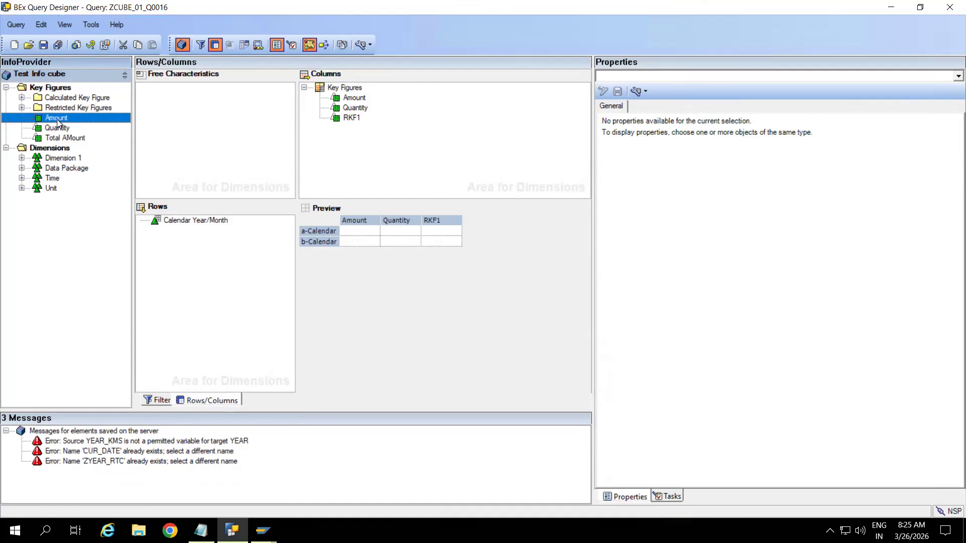